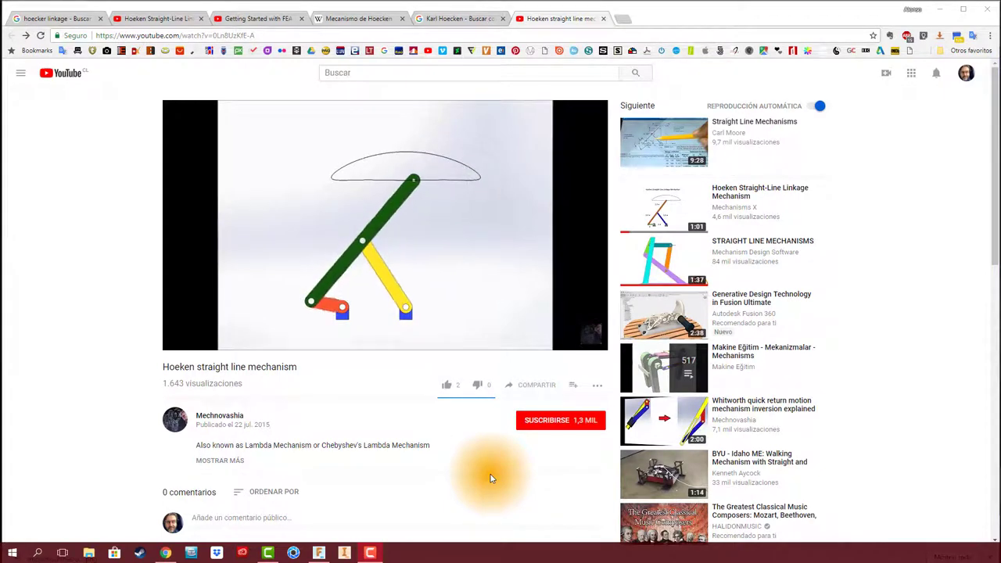
- Start playing the Hoeken straight line mechanism video in the YouTube player
click(573, 348)
- Switch the video to theater view and check that the saved micromachines-05-00697-g005.png diagram opens from the desktop
click(573, 349)
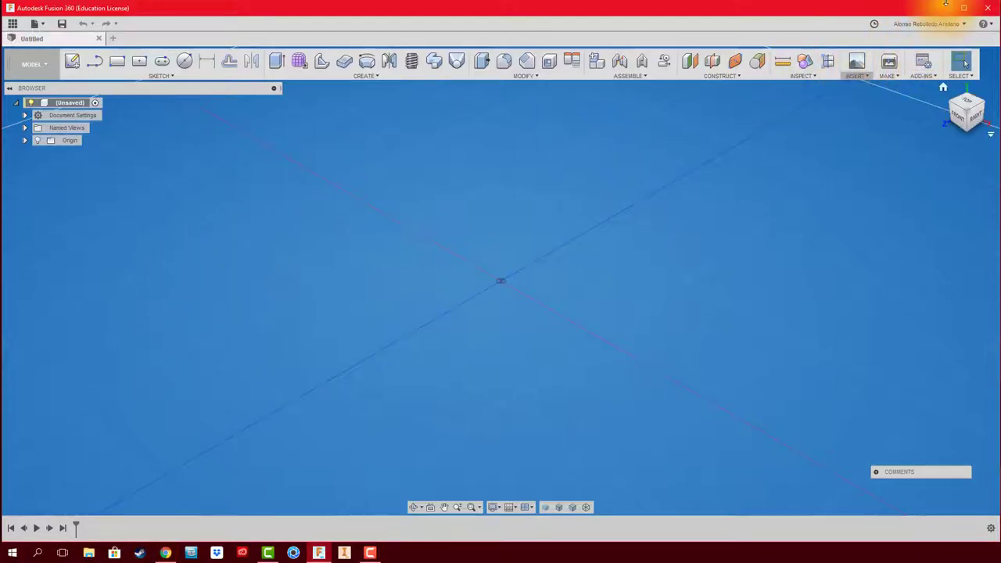
click(945, 7)
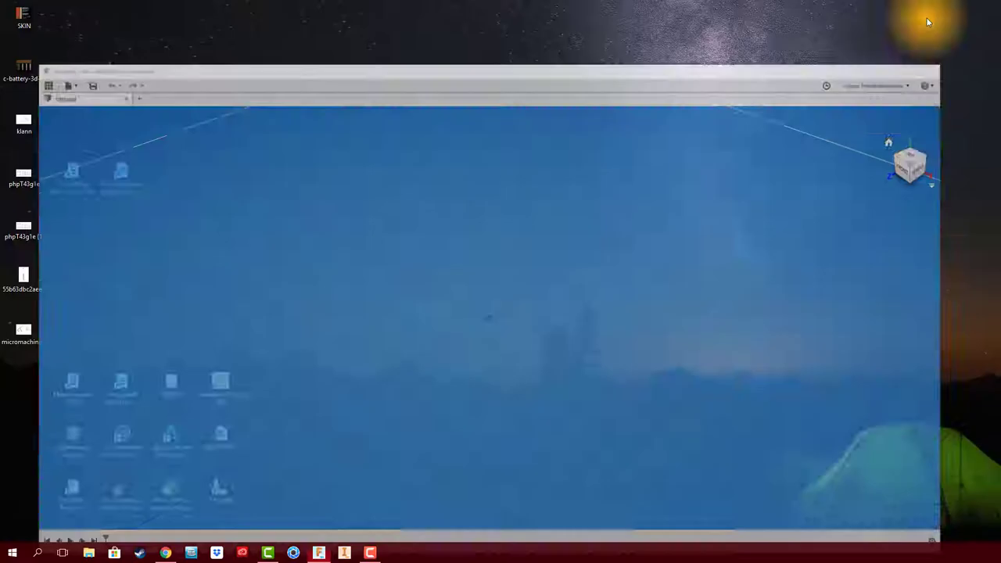
double_click(24, 335)
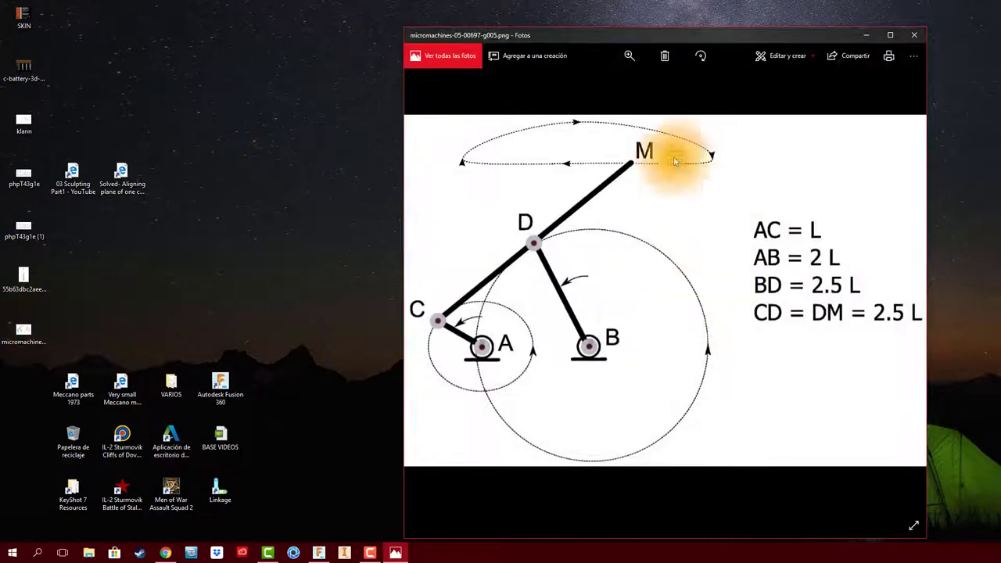
click(916, 36)
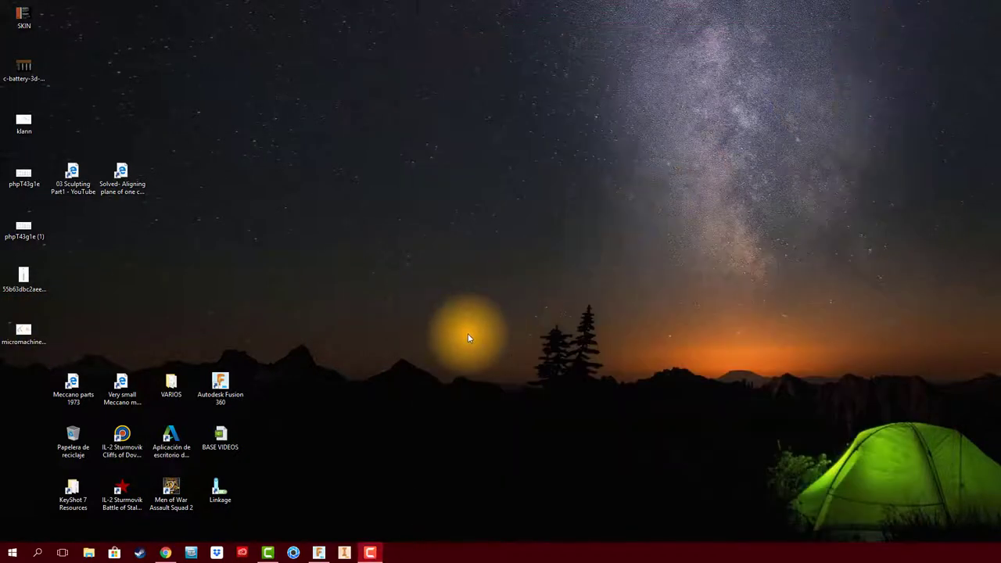
- Attach micromachines-05-00697-g005.png as a canvas on the XY plane at scale 4.248
click(318, 553)
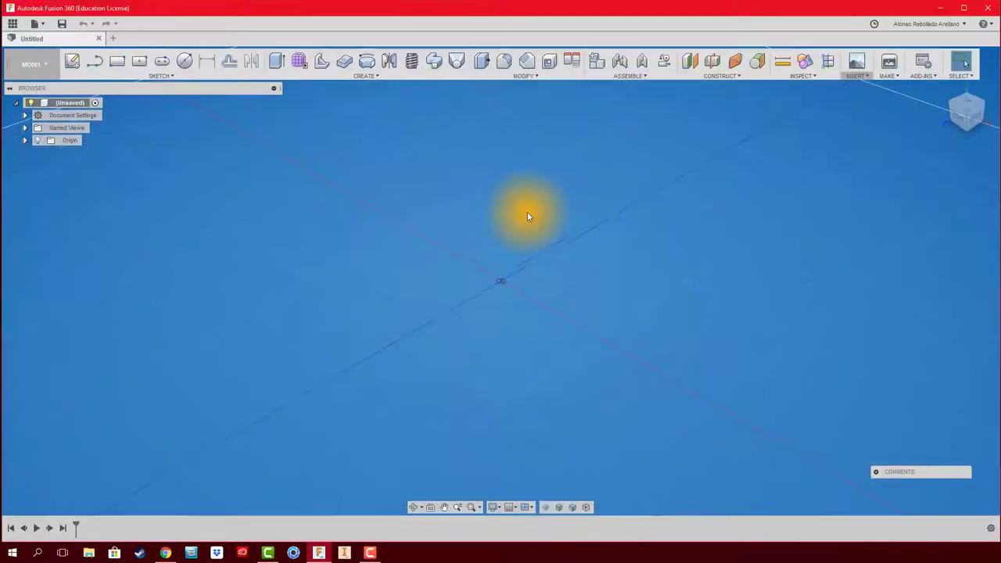
mouse_move(966, 112)
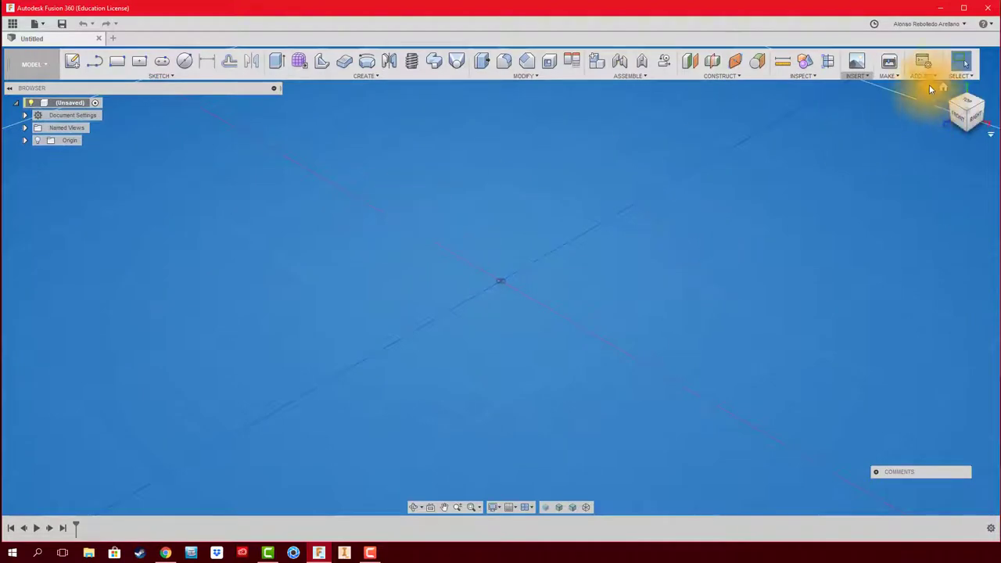
click(867, 77)
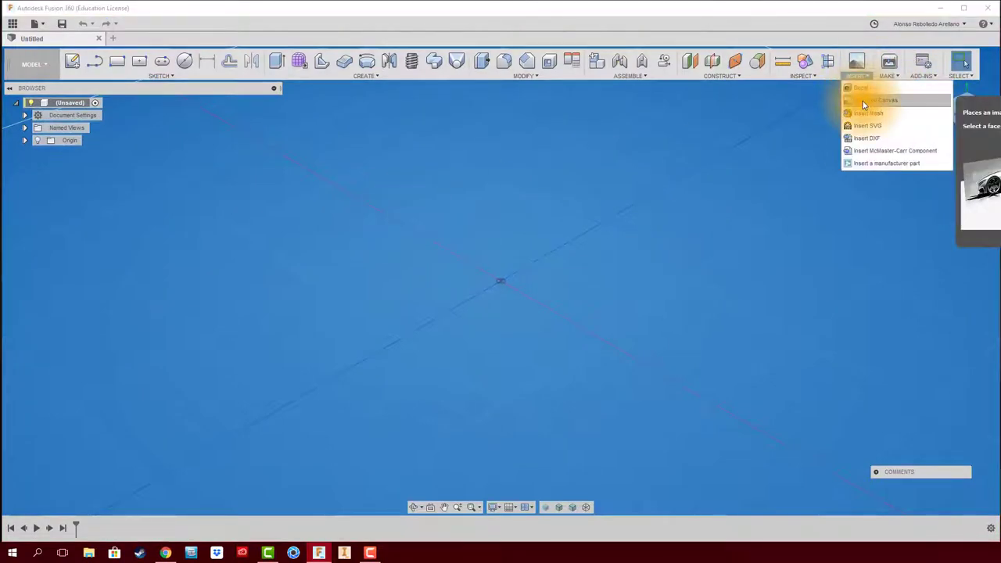
click(862, 100)
click(681, 153)
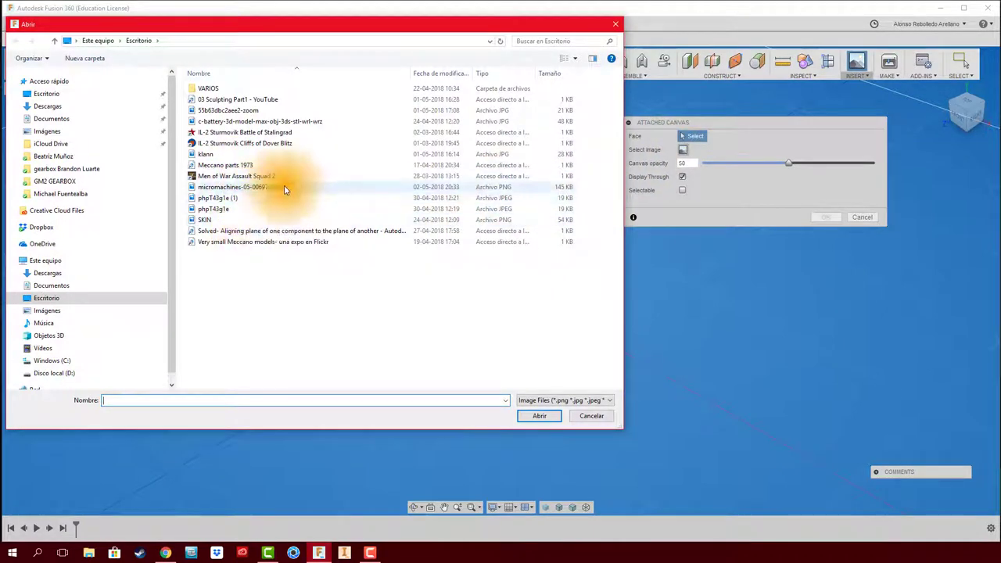
click(231, 186)
click(543, 420)
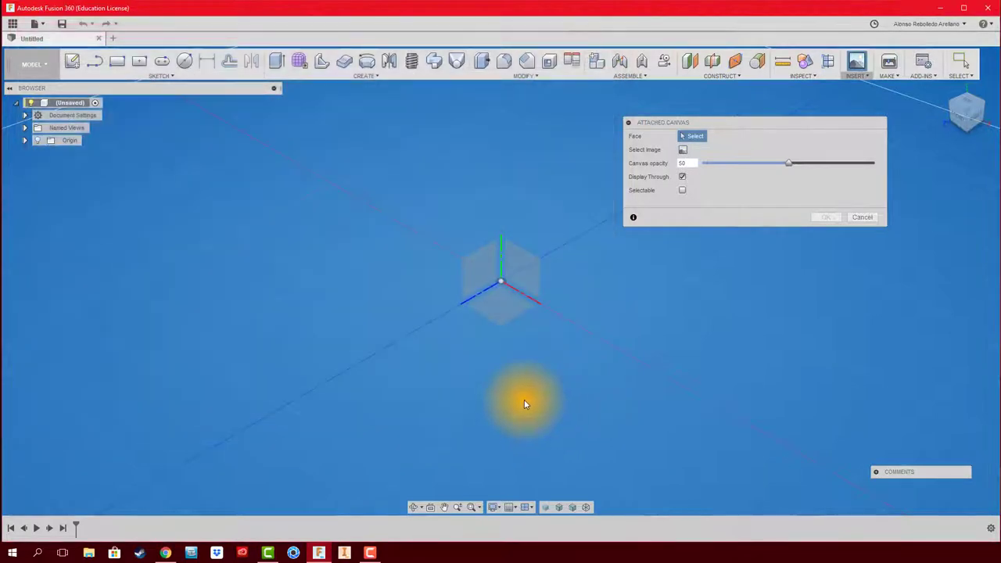
click(520, 280)
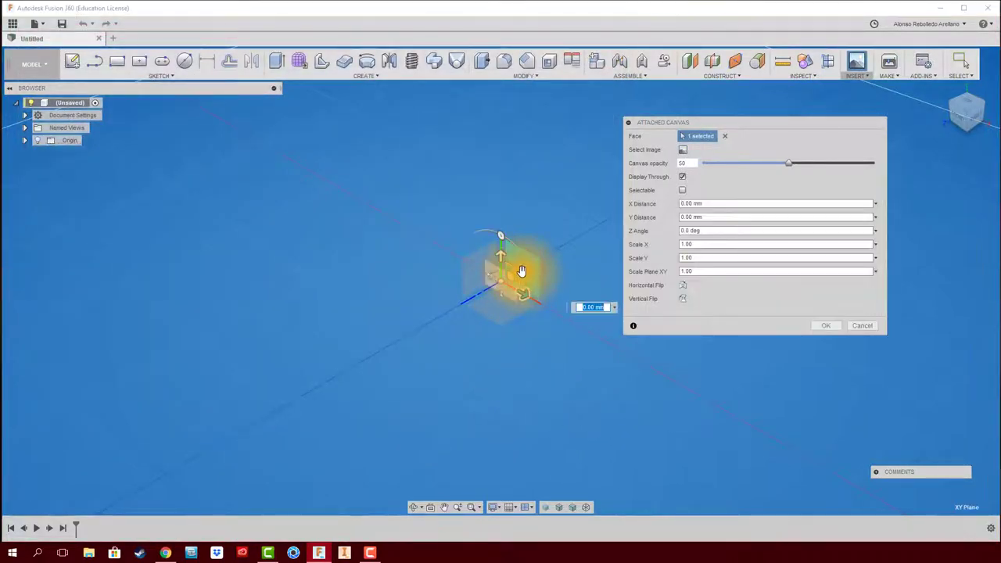
drag(522, 271, 588, 232)
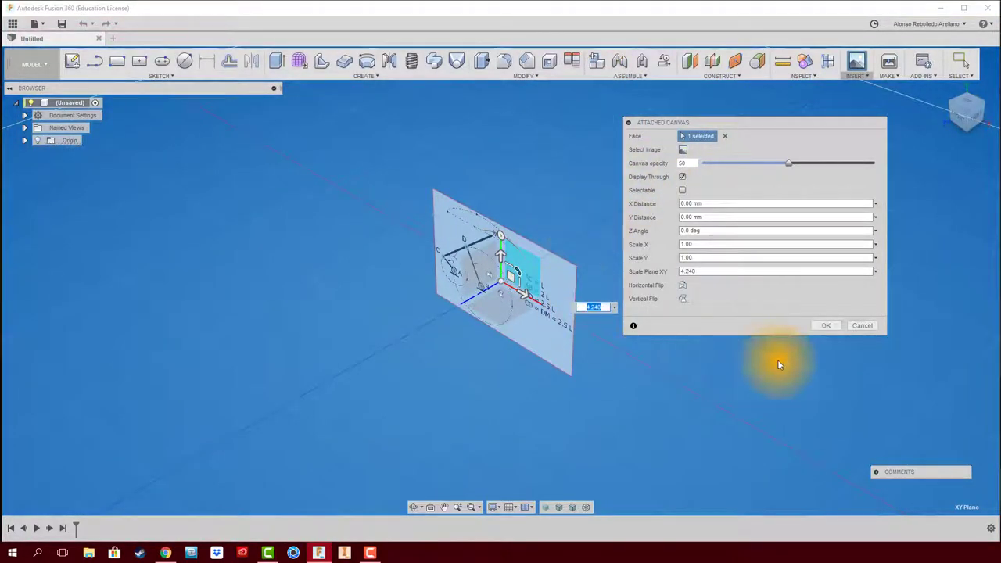
click(827, 325)
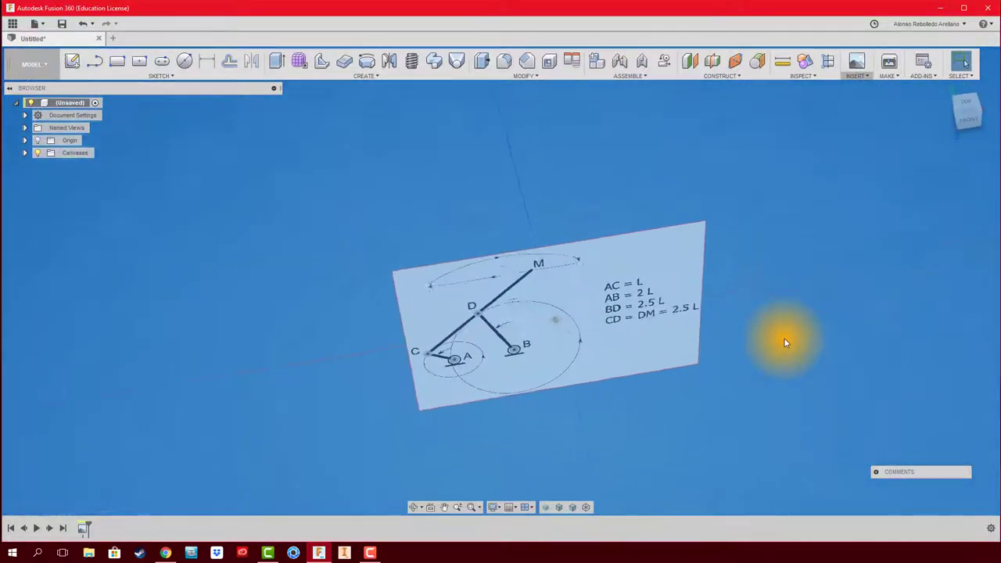
- Toggle the diagram canvas off and on, then save the design as HOEKEN CONCEPTO in the HOEKEN folder
click(24, 153)
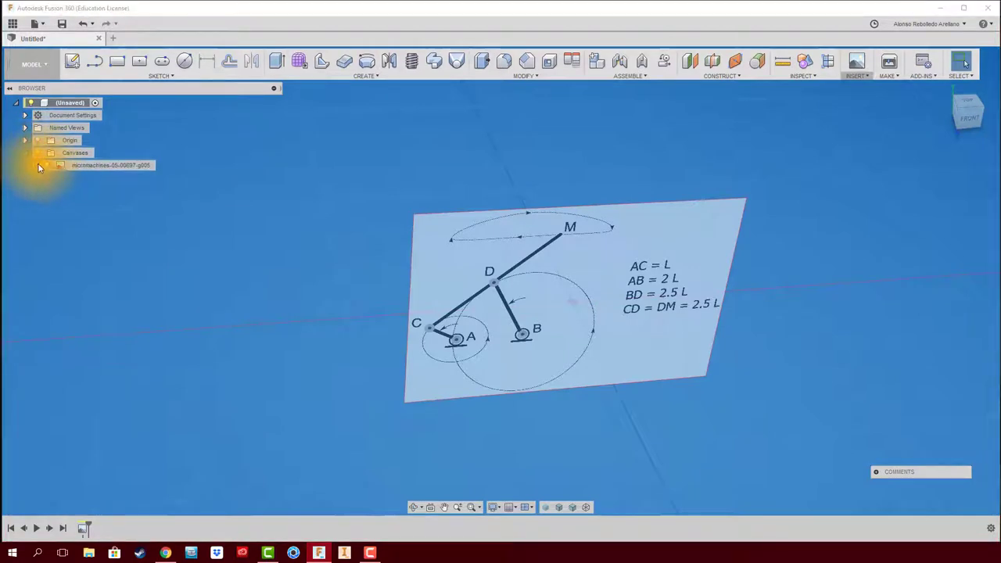
click(45, 163)
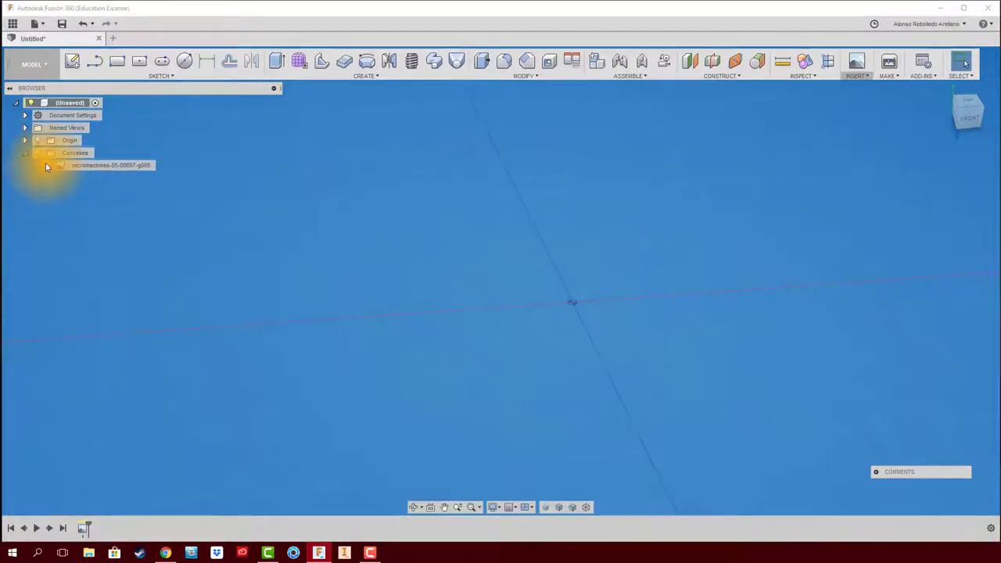
click(45, 163)
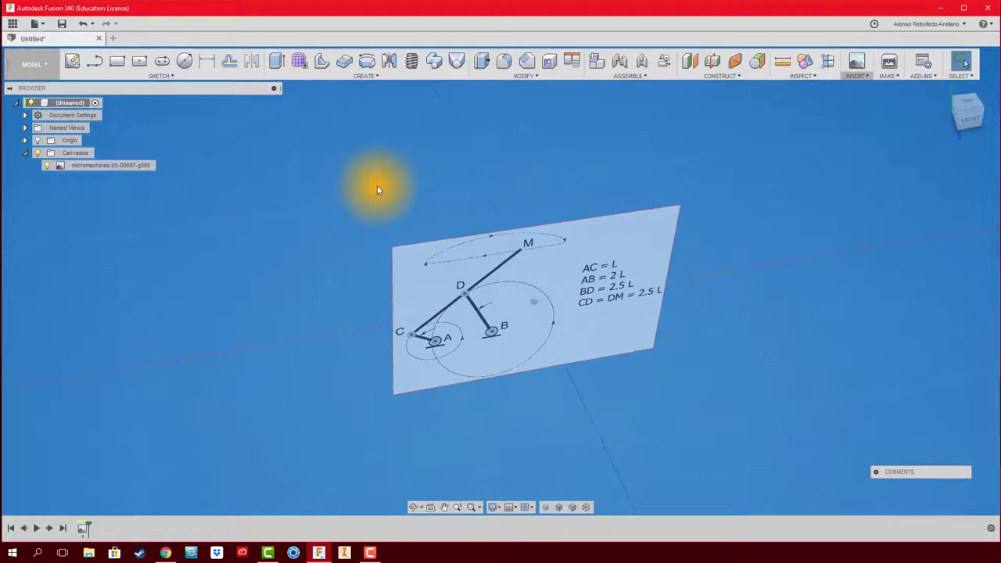
click(61, 24)
text(HOEKEN CONCEPTO)
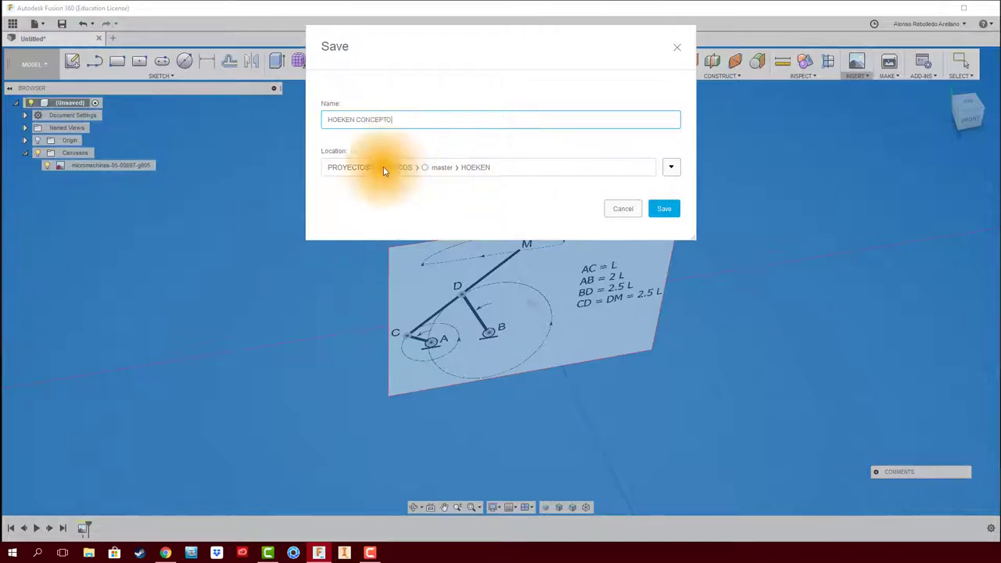
click(664, 209)
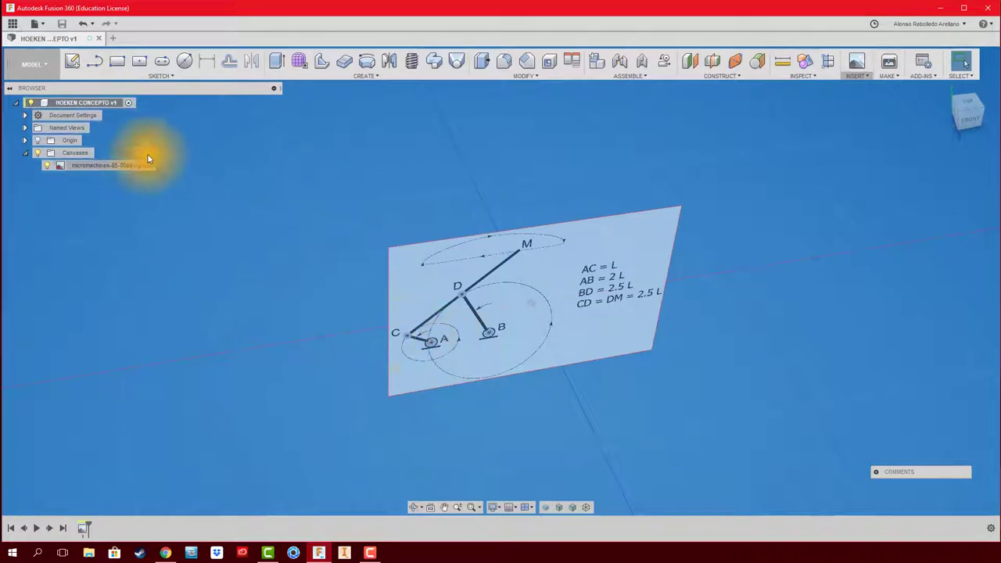
- Add a new component under the top-level design and rename it BARRA AC
right_click(108, 105)
click(142, 113)
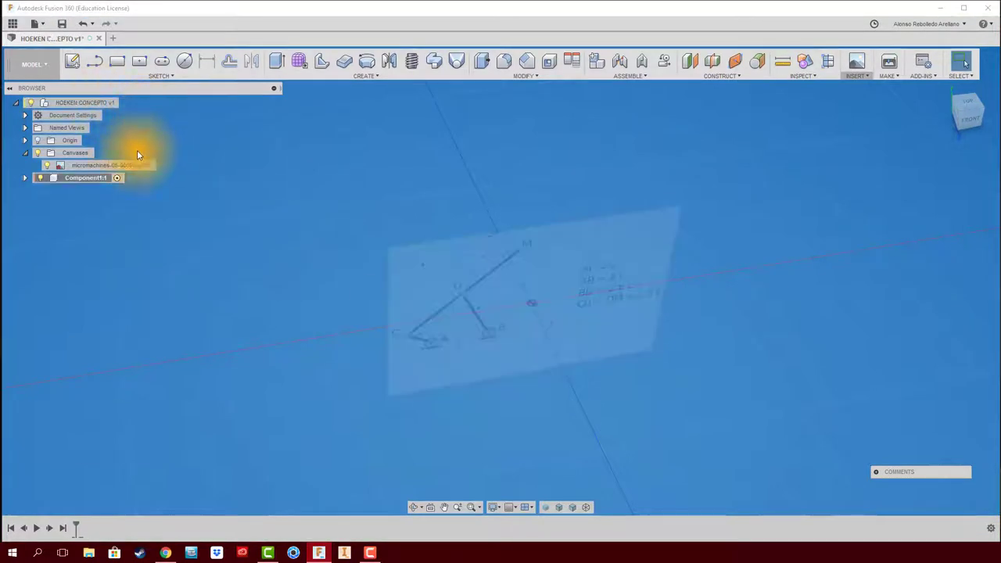
double_click(101, 178)
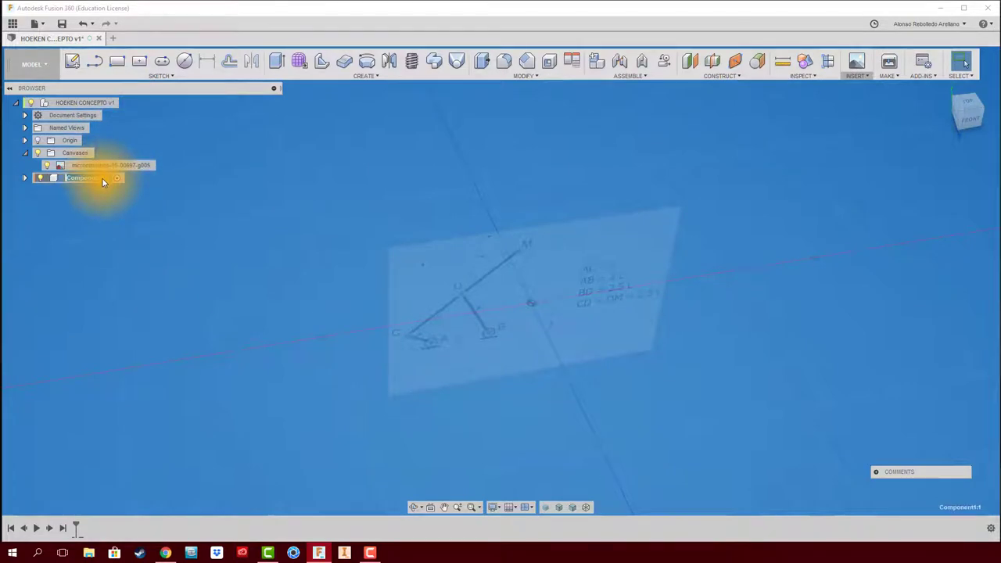
text(BARRA AC)
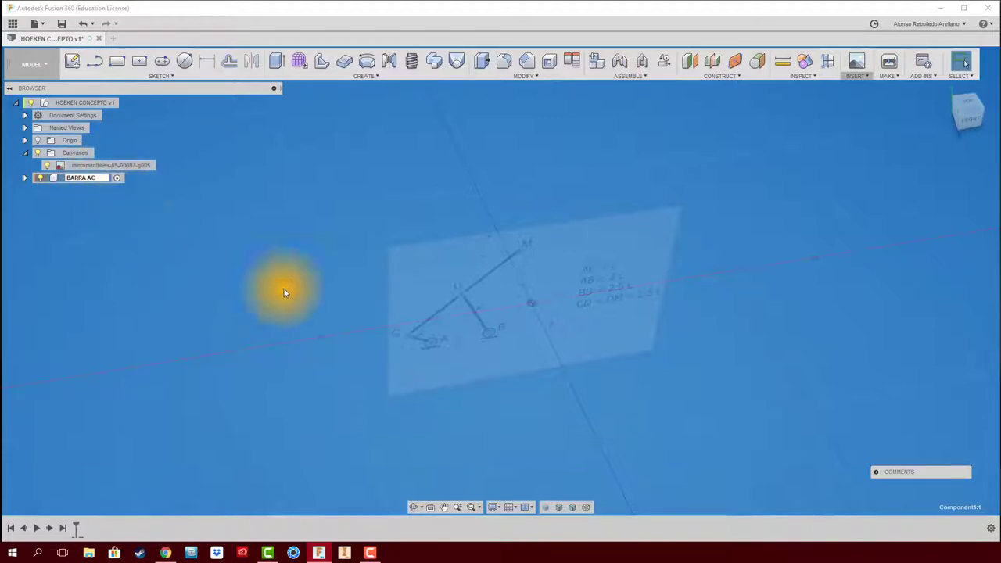
key(Return)
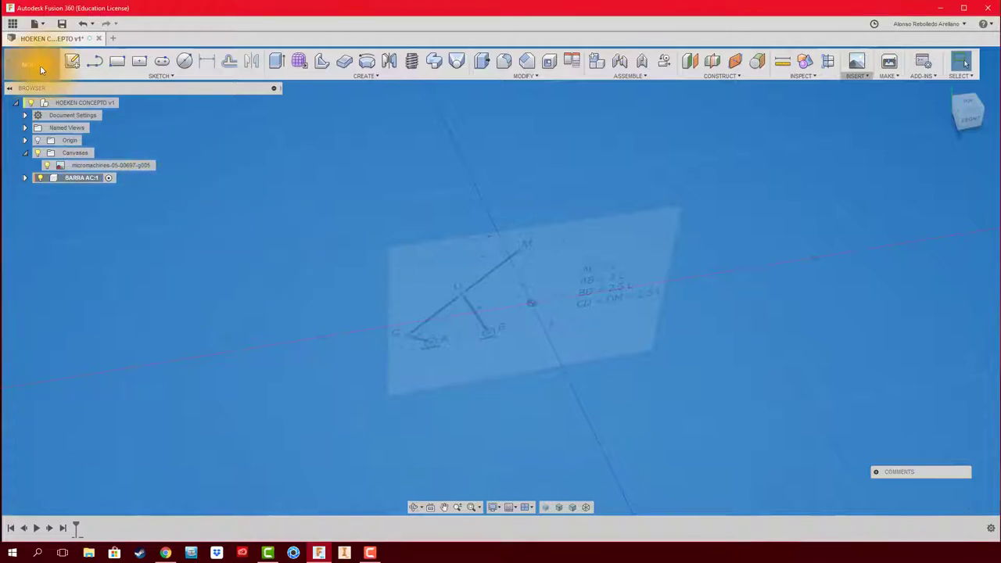
click(72, 61)
- On the front plane, draw a vertical center-to-center slot starting at the origin
click(564, 276)
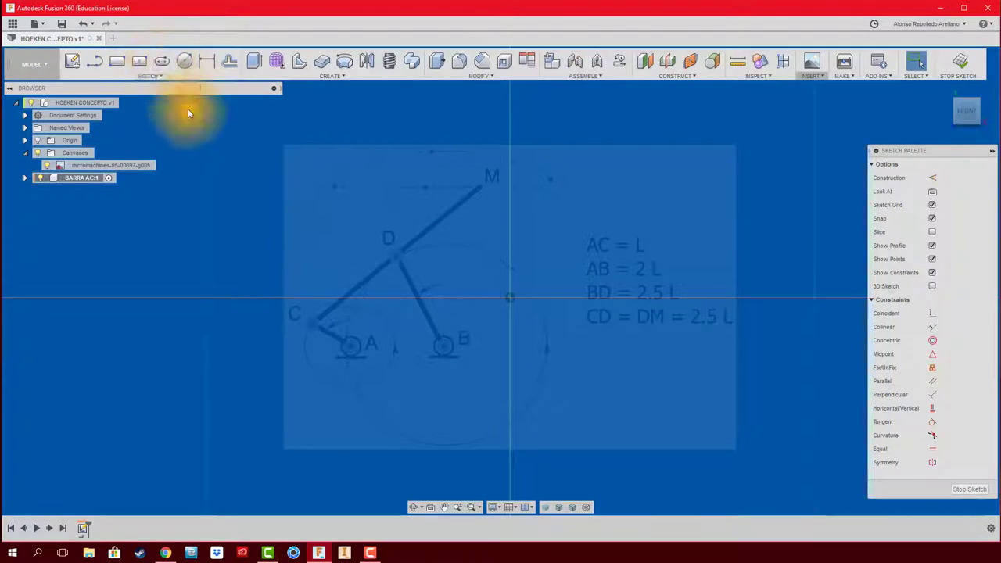
click(160, 64)
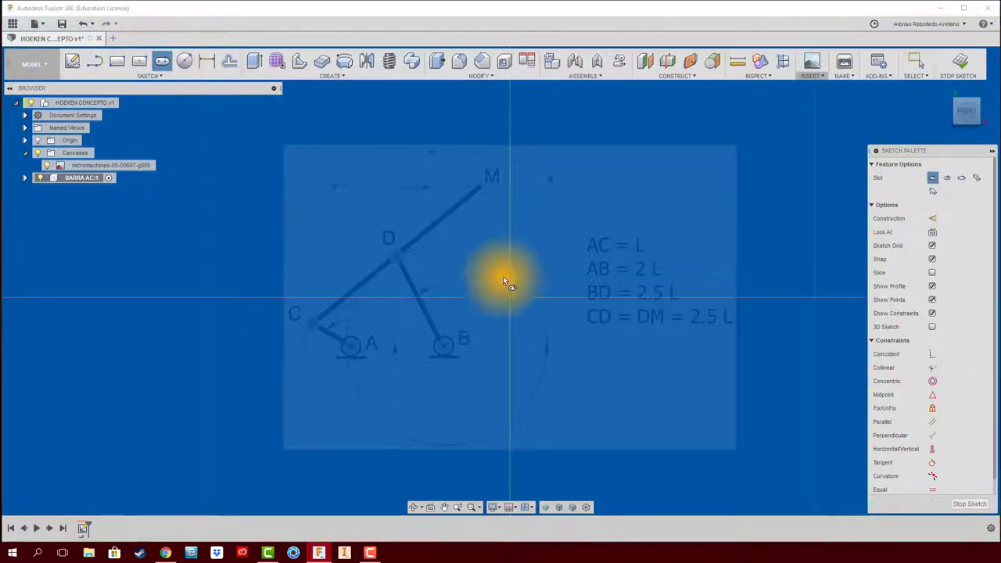
click(510, 297)
click(510, 136)
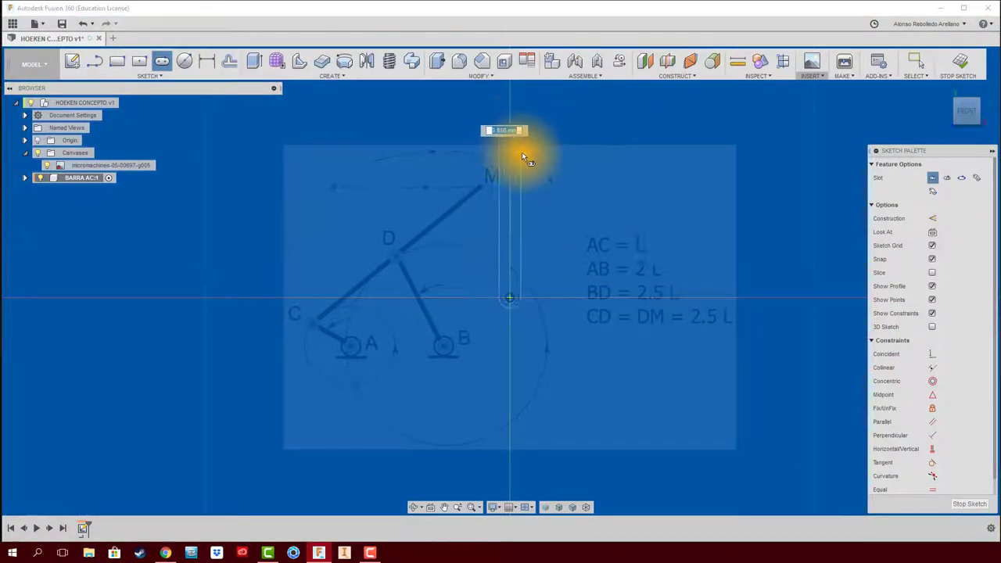
click(525, 159)
key(d)
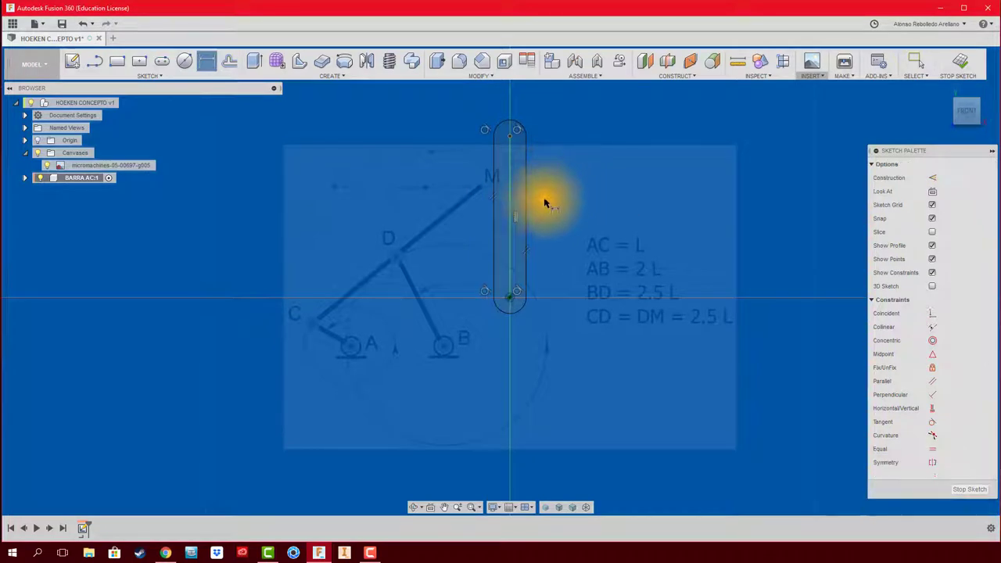
key(Escape)
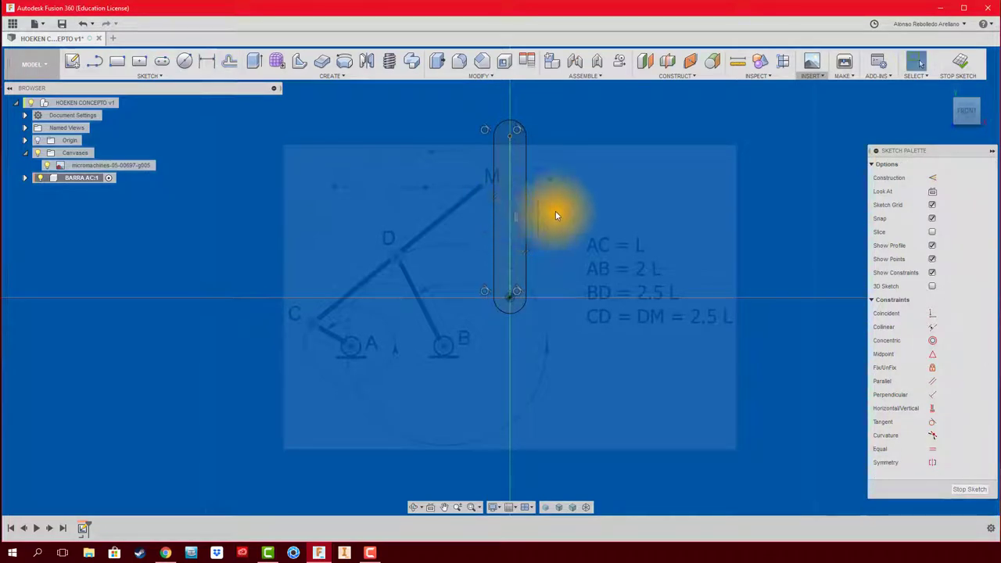
- Make the slot's centre line construction and dimension it 50 mm between centres
click(510, 188)
key(x)
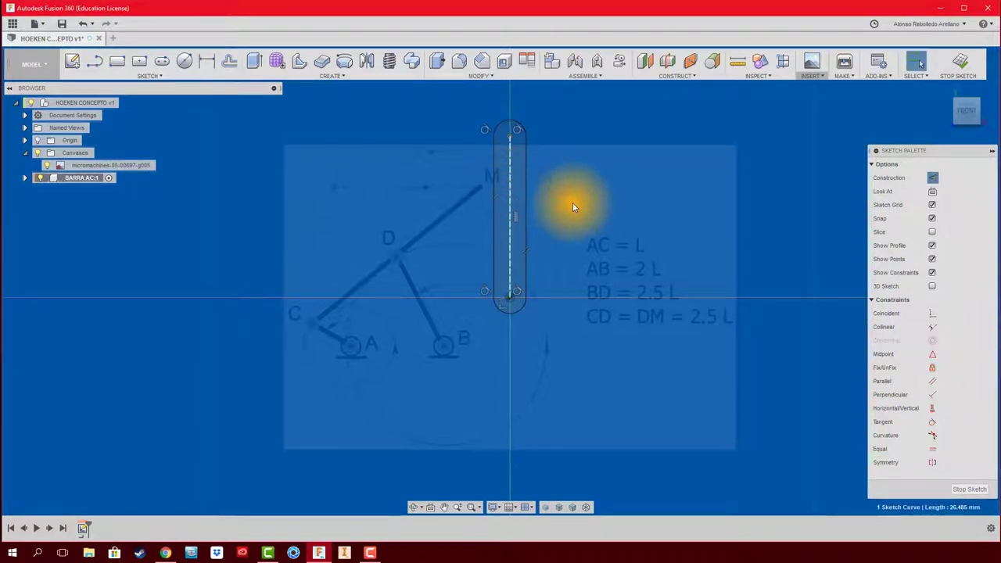
key(d)
click(563, 208)
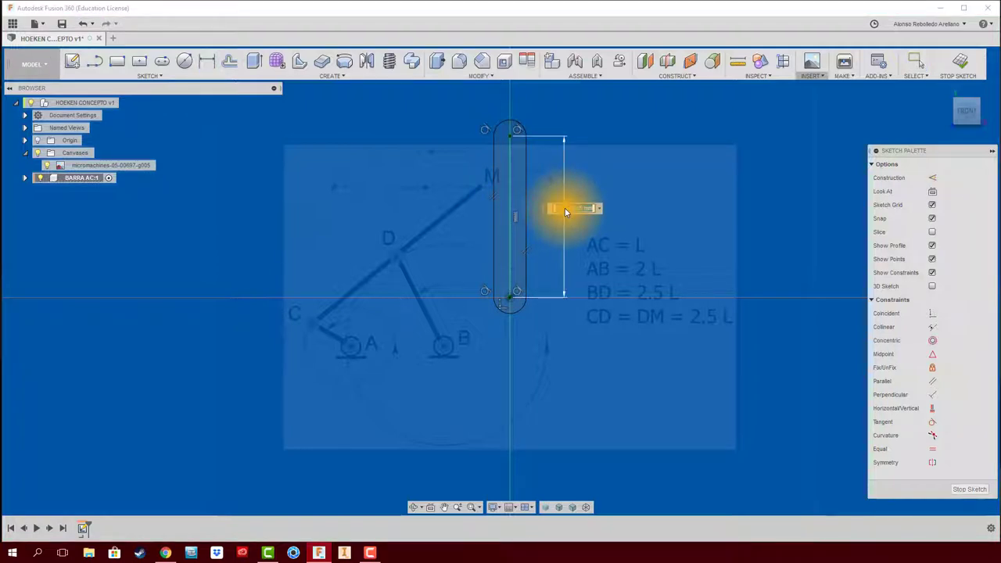
text(50)
key(Return)
scroll(592, 309, down, 2)
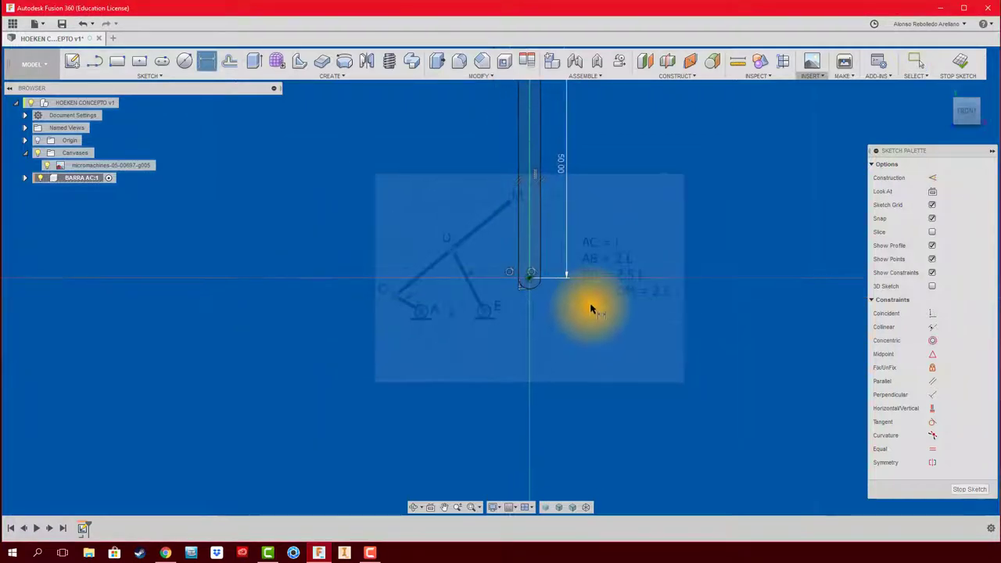
middle_drag(592, 309, 576, 348)
scroll(616, 280, down, 1)
- Extrude the slot profile about 2.9 mm into the solid BARRA AC bar
key(e)
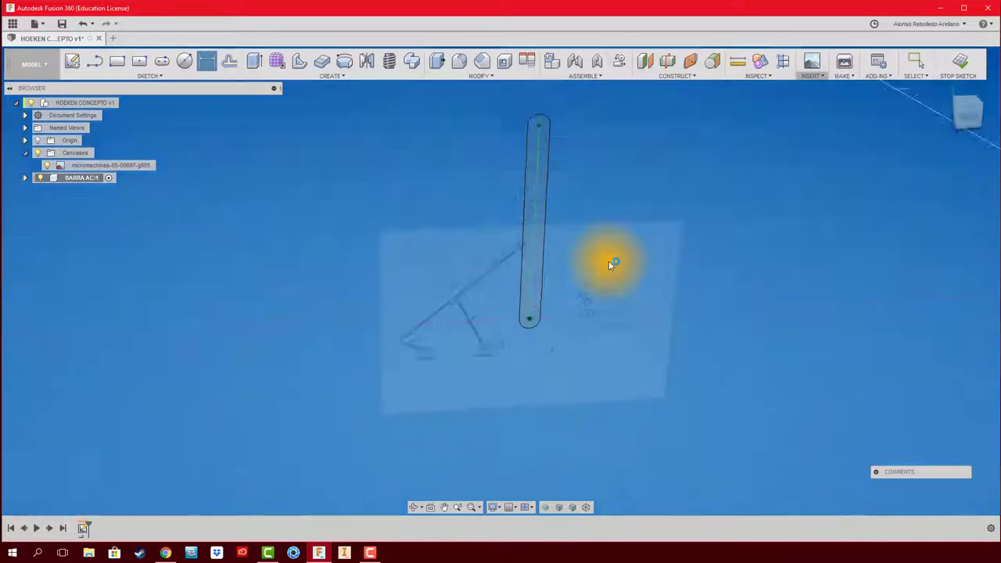
click(547, 205)
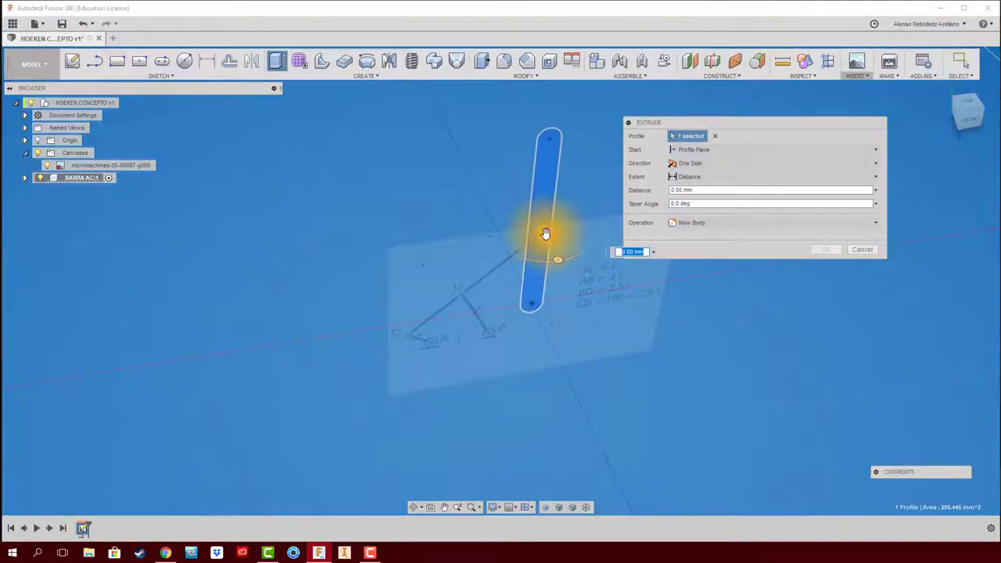
drag(545, 233, 551, 241)
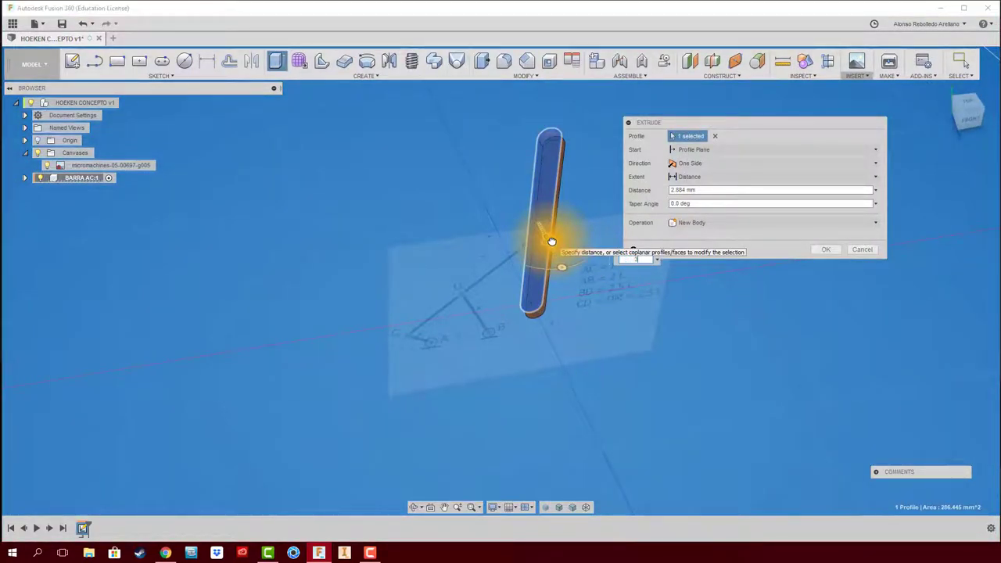
key(Return)
scroll(560, 154, up, 3)
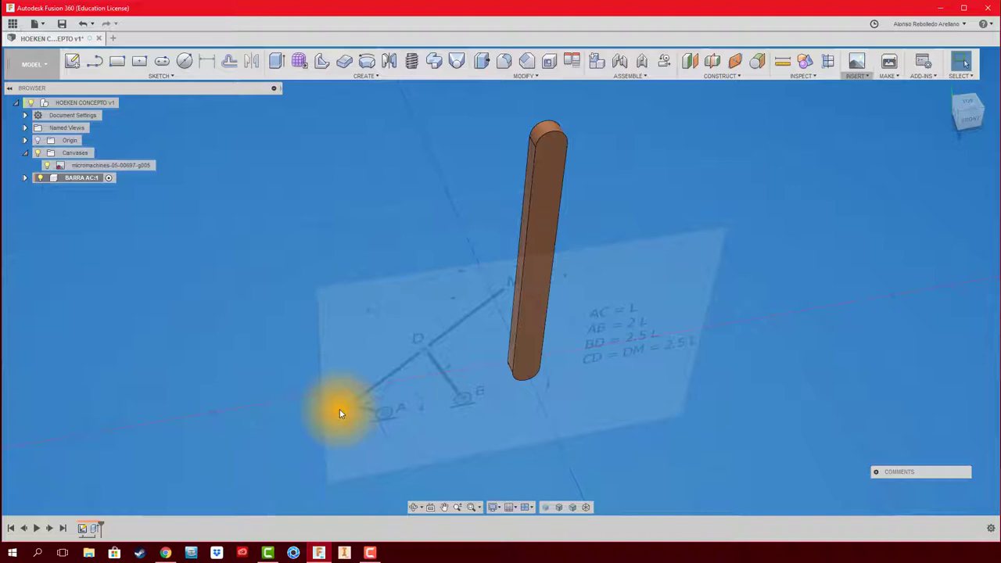
- Sketch a 2 mm circle on the bar face at its top end
click(184, 60)
click(555, 161)
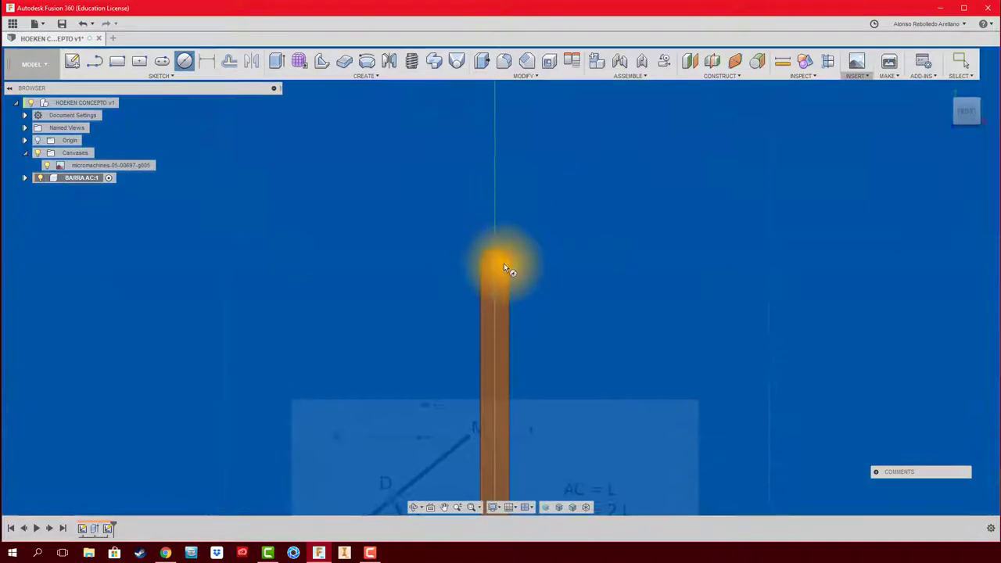
click(498, 264)
scroll(499, 263, up, 3)
scroll(500, 262, up, 2)
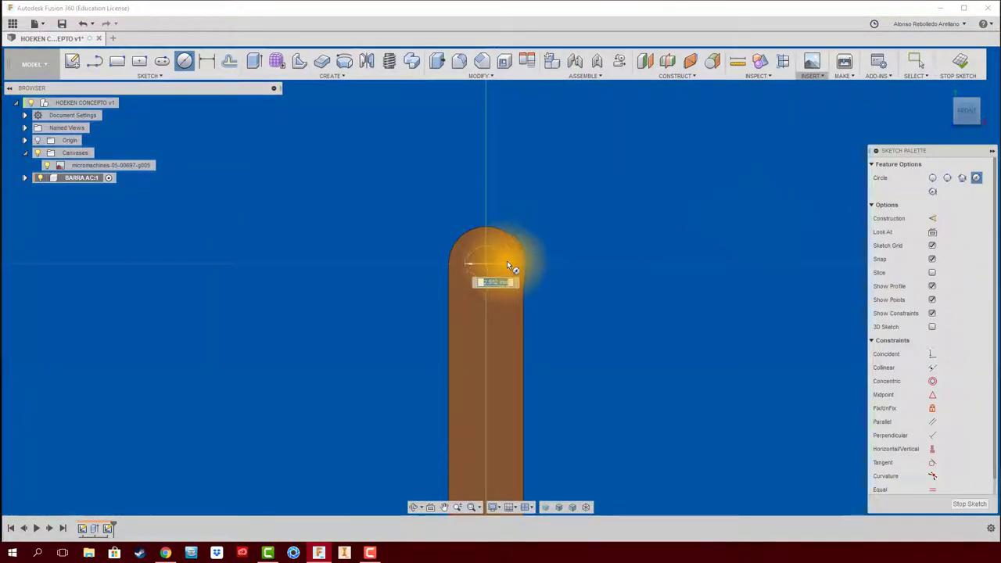
text(2)
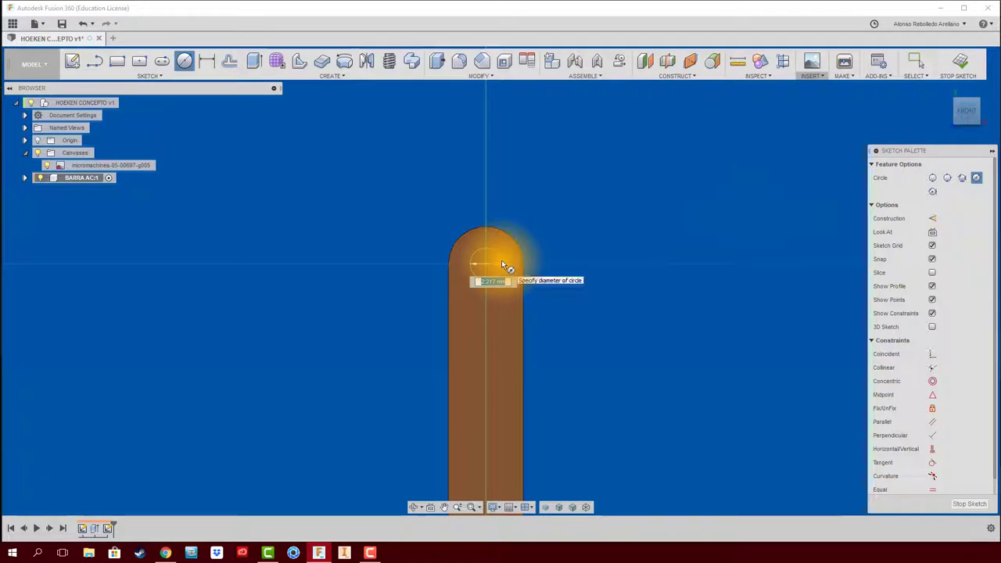
key(Return)
key(Escape)
- Sketch a second small circle centred on the bar's lower end
scroll(509, 259, down, 2)
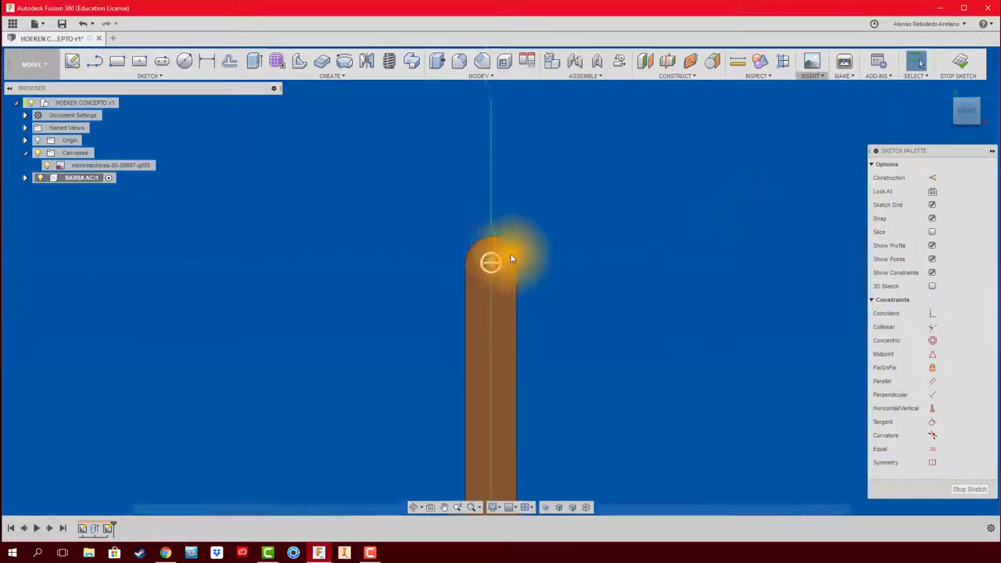
scroll(591, 398, down, 2)
middle_drag(591, 403, 528, 218)
scroll(489, 358, up, 2)
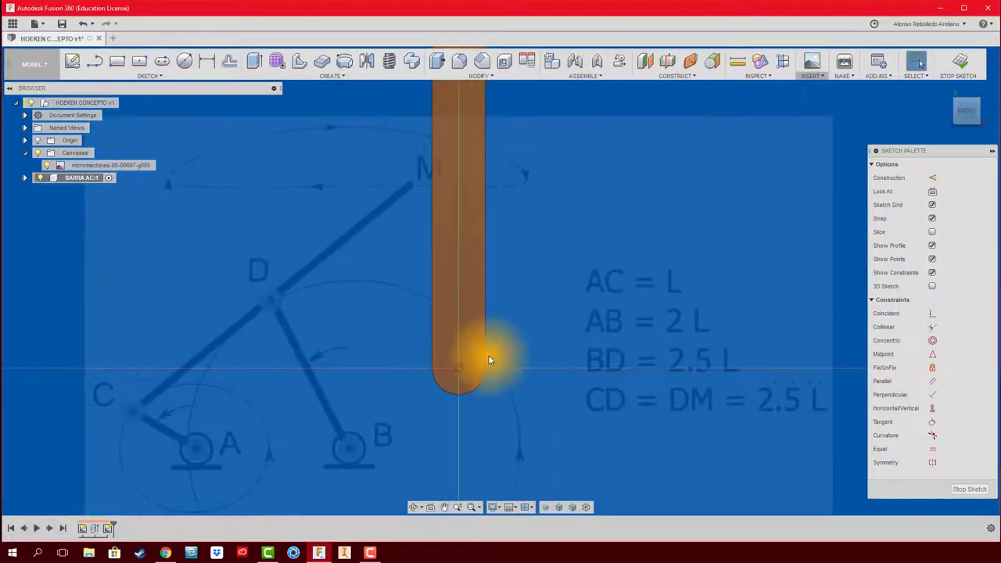
key(c)
click(458, 367)
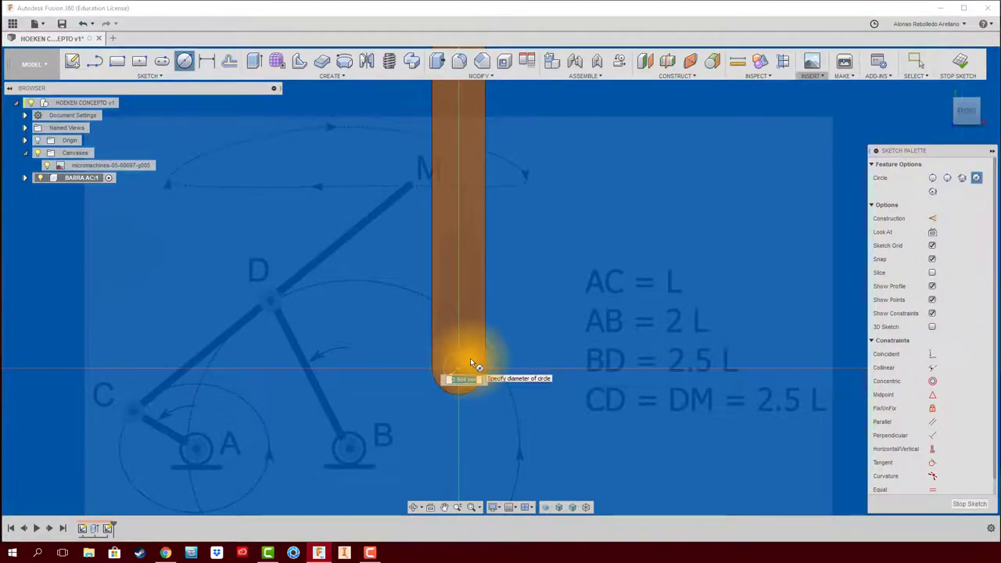
click(469, 361)
key(Escape)
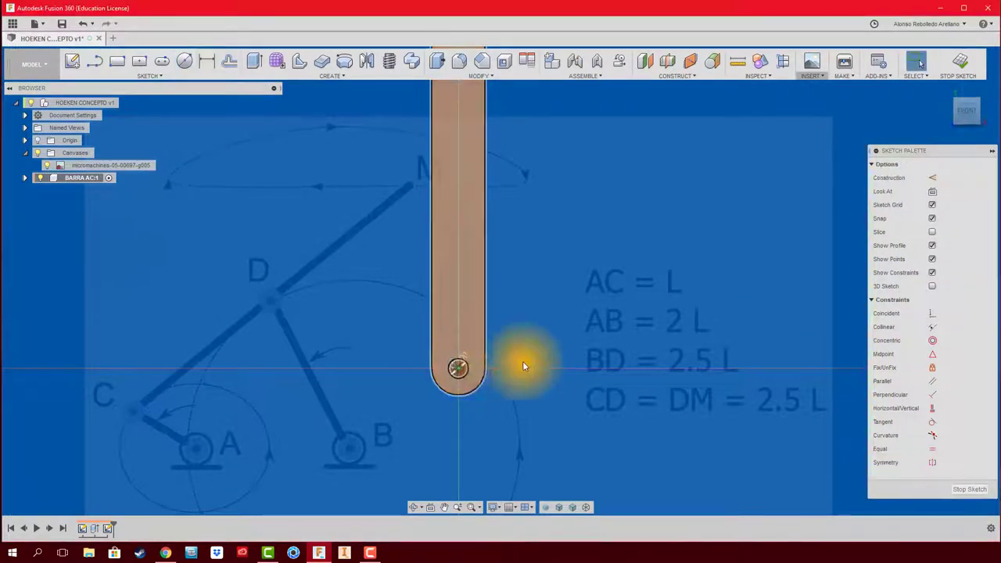
key(e)
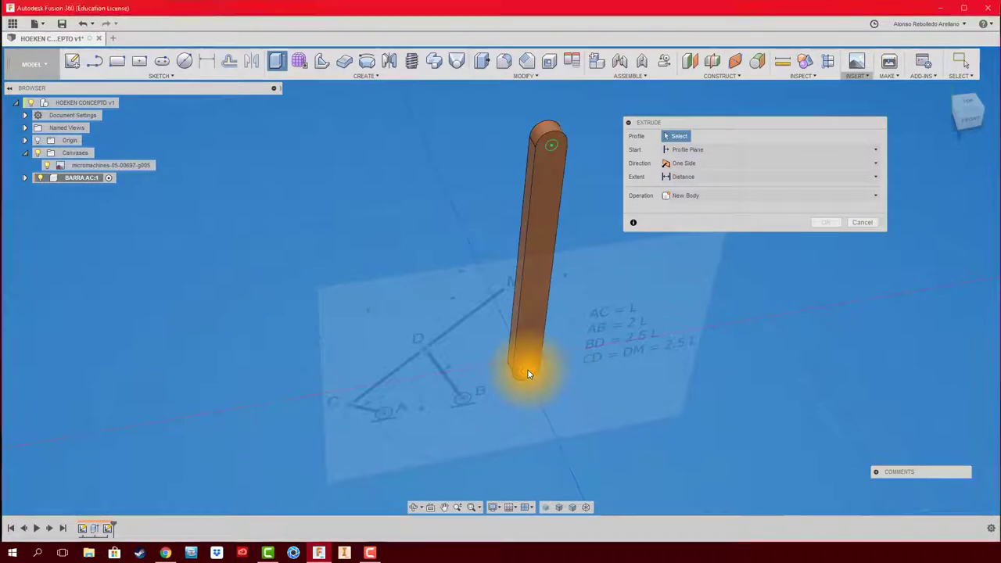
- Cut both end circles through the bar at -18.984 mm to form the pivot holes
click(548, 144)
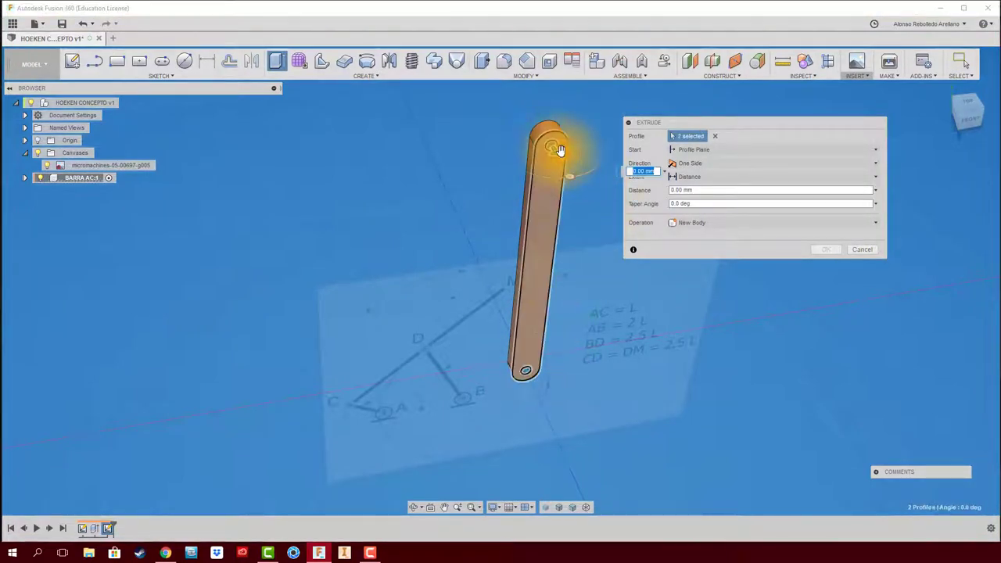
drag(558, 154, 500, 104)
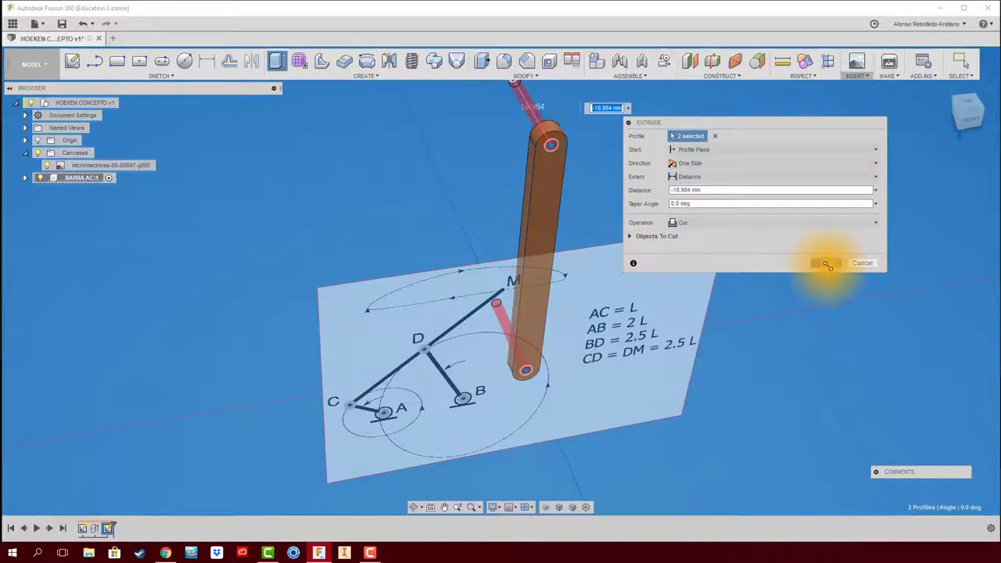
click(826, 263)
shift+middle_drag(767, 288, 524, 291)
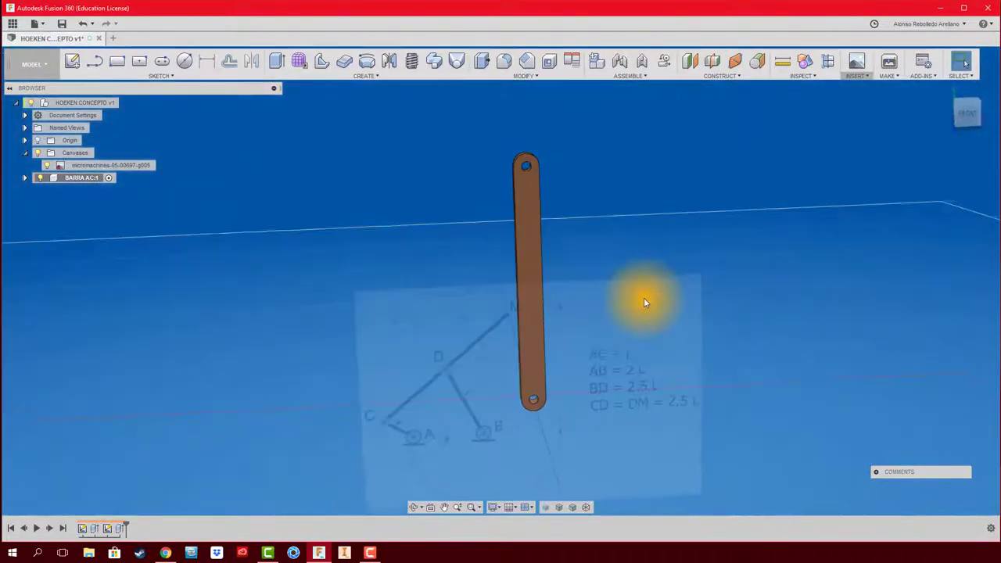
- Dismiss the BARRA AC:1 context menu and set the view to FRONT on the ViewCube
right_click(94, 178)
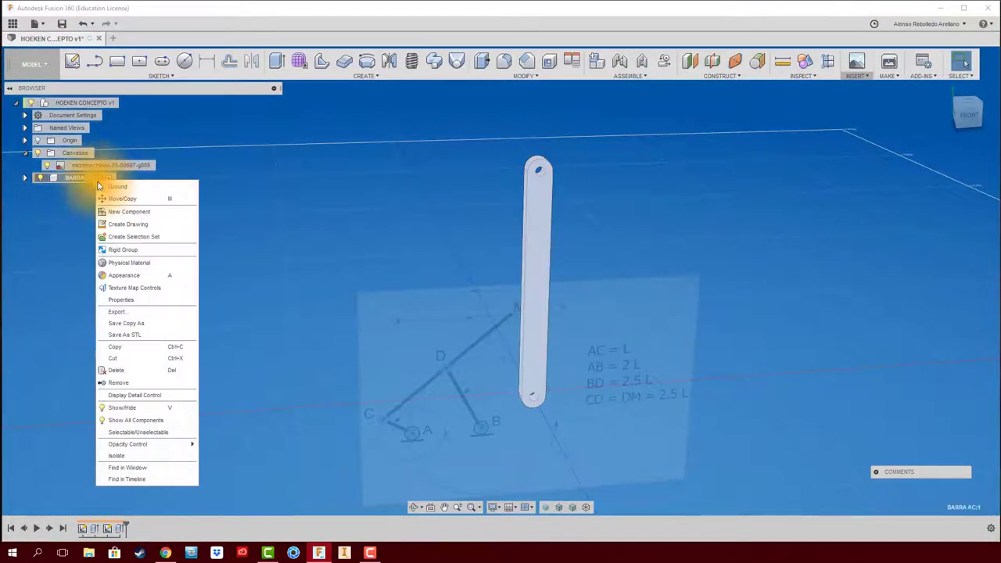
click(358, 214)
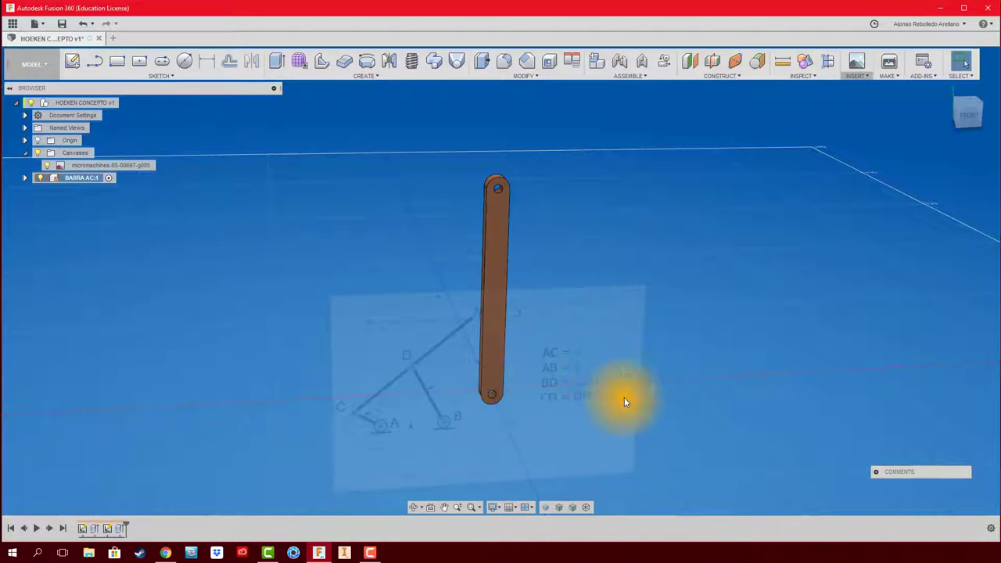
click(967, 112)
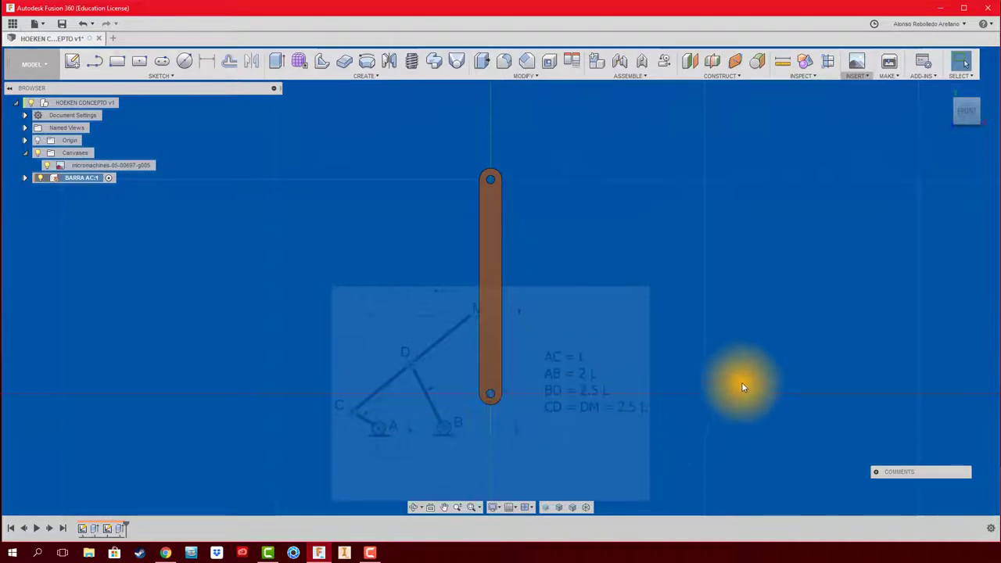
- Activate the HOEKEN CONCEPTO assembly and add a new empty component, Component2, to it
middle_drag(754, 326, 675, 288)
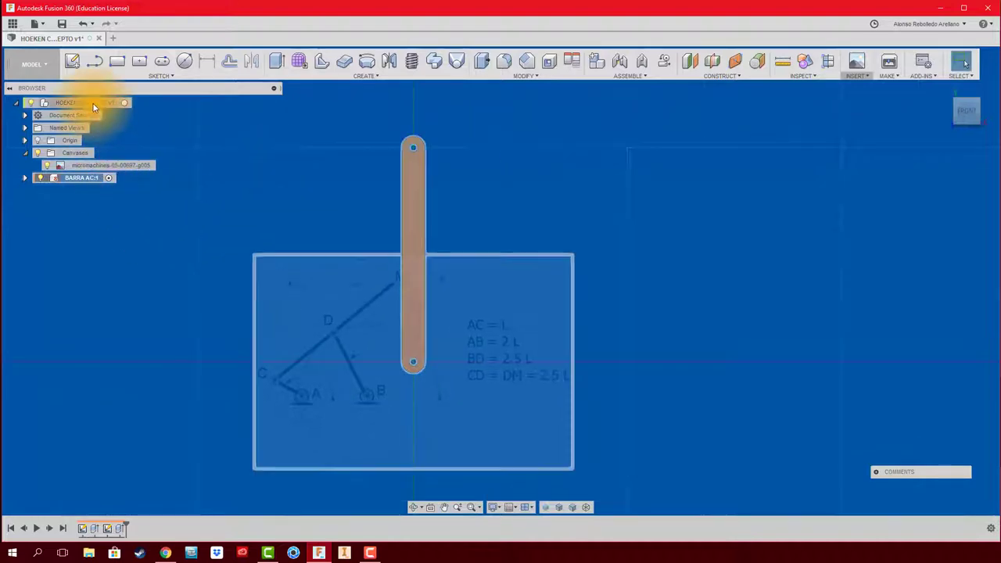
click(129, 102)
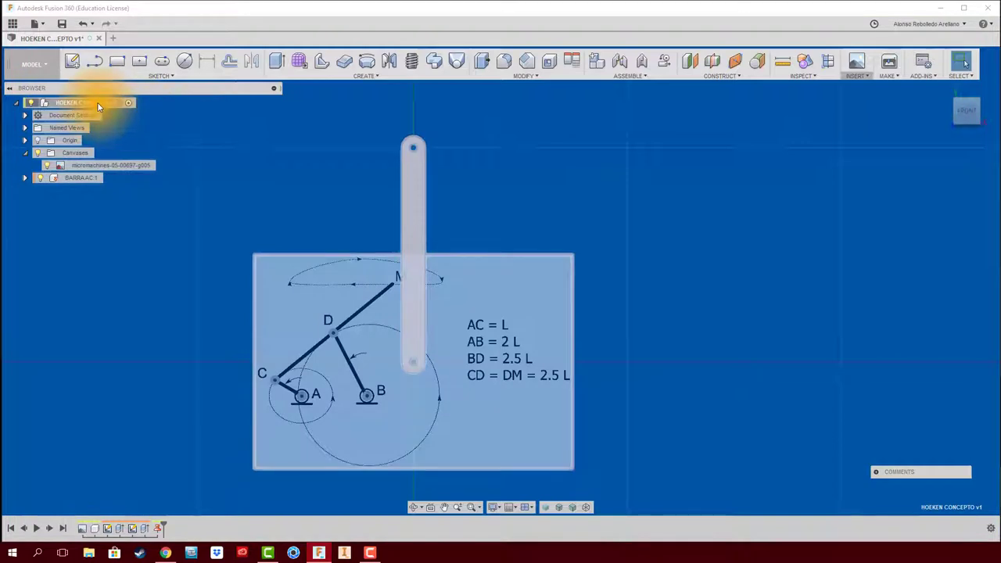
right_click(97, 102)
click(137, 115)
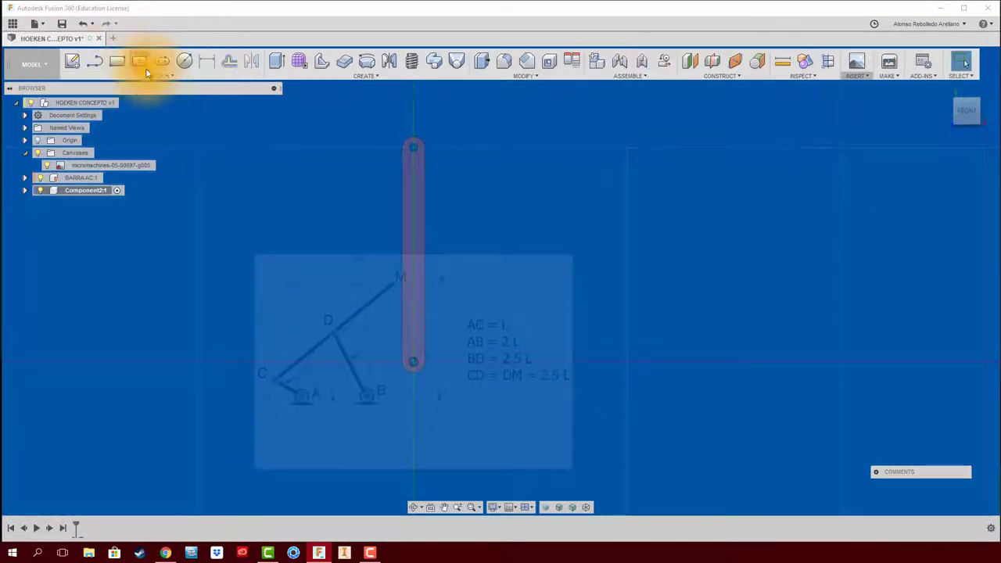
click(95, 60)
- On the front plane, draw a 100 mm line at 0° from the bar's lower pivot
click(430, 356)
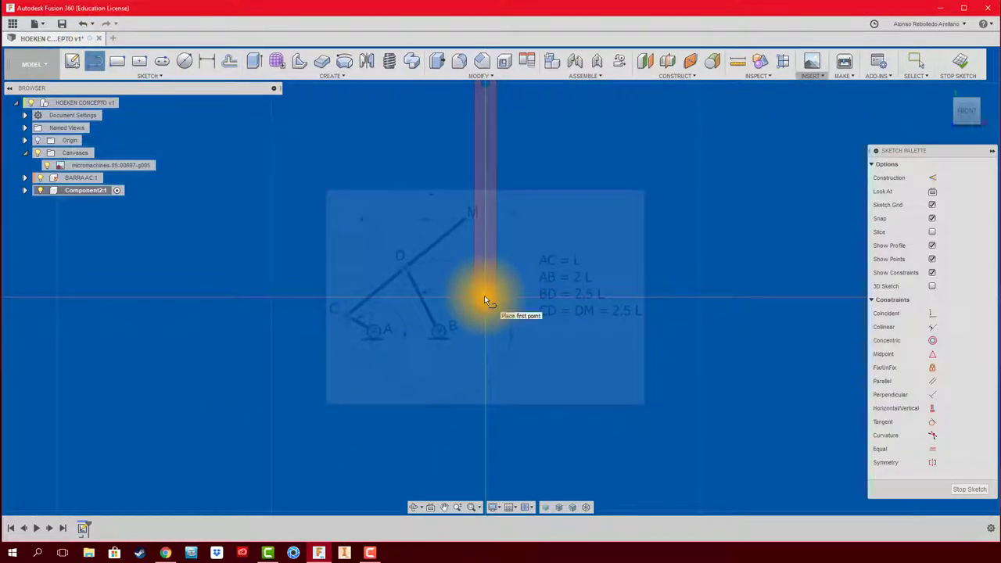
click(485, 298)
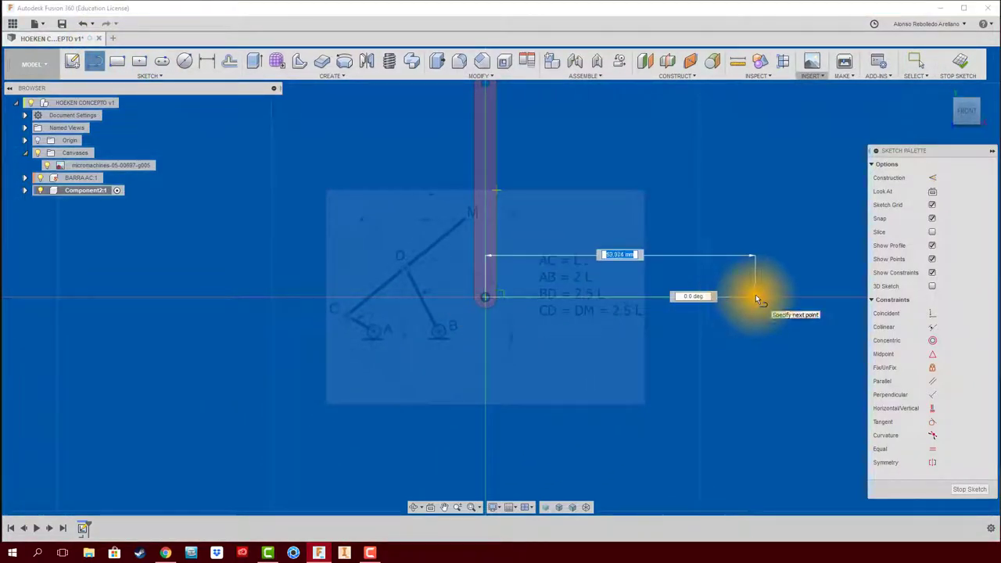
text(100)
key(Tab)
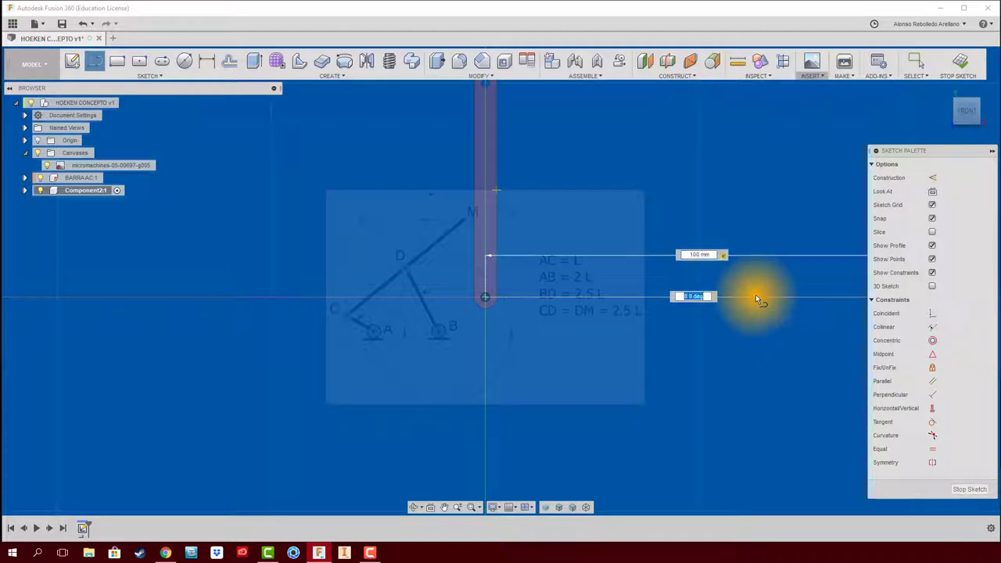
key(Tab)
key(Return)
key(Escape)
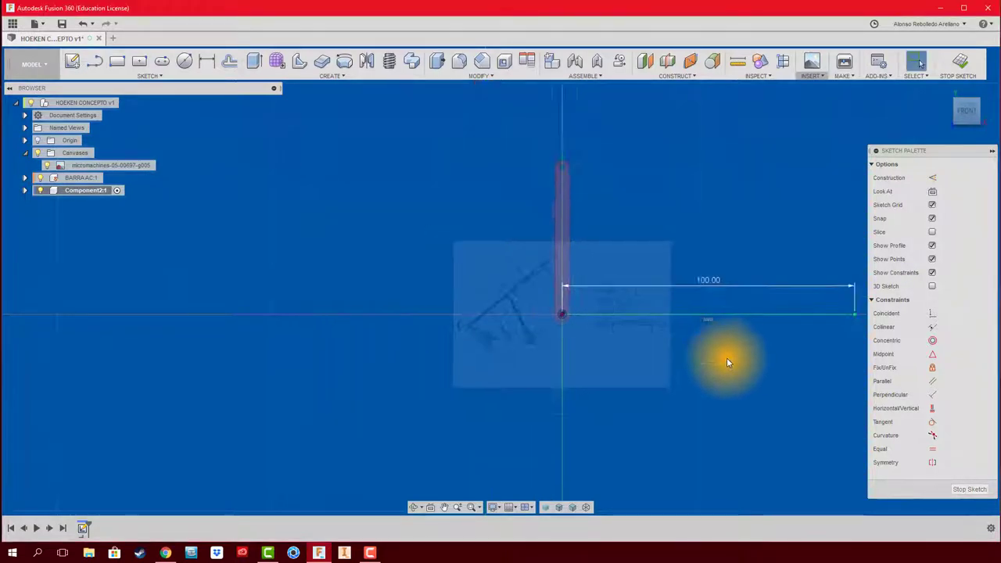
- Convert the 100 mm line into construction geometry
click(692, 310)
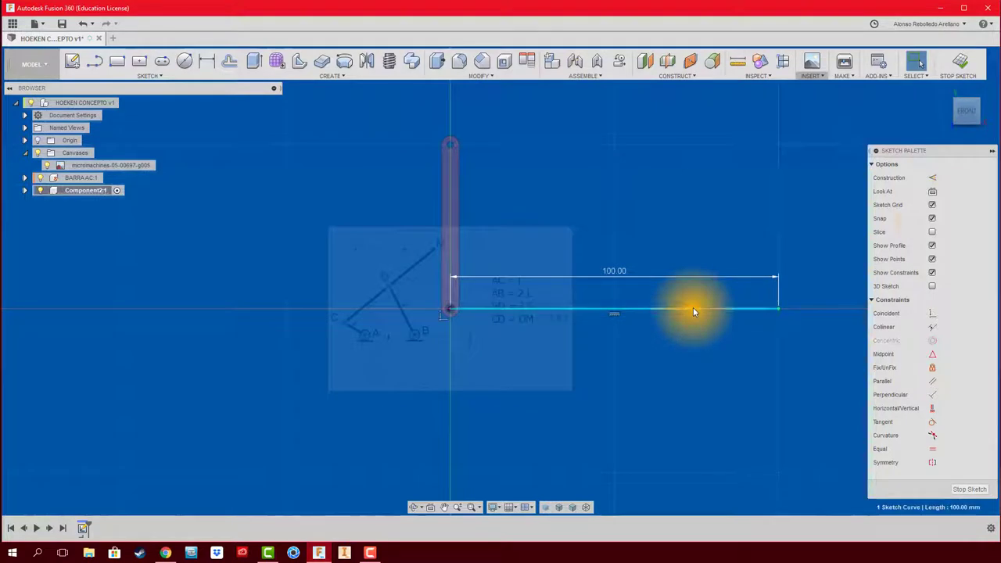
click(934, 179)
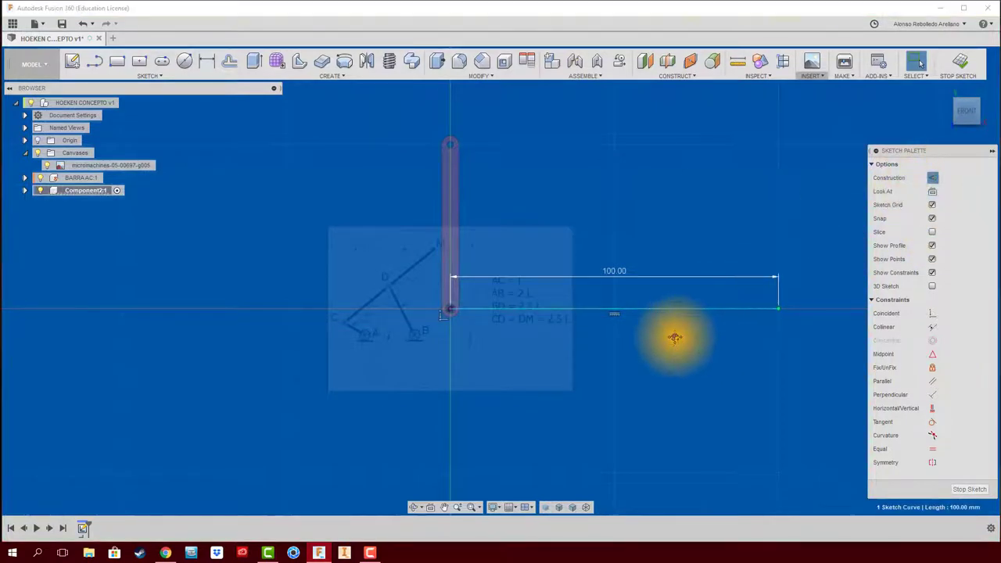
middle_drag(670, 335, 632, 384)
scroll(640, 363, up, 1)
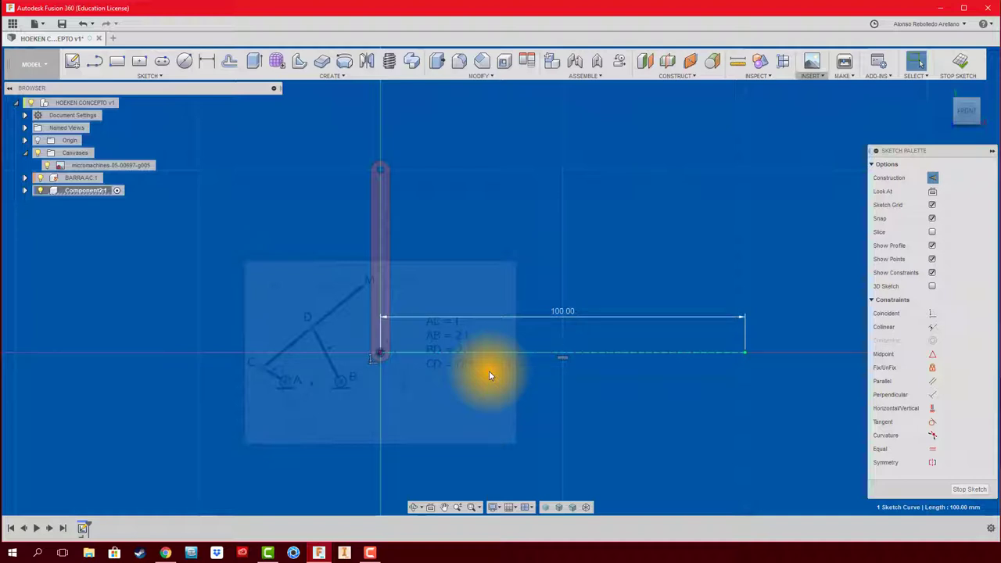
middle_drag(609, 245, 570, 286)
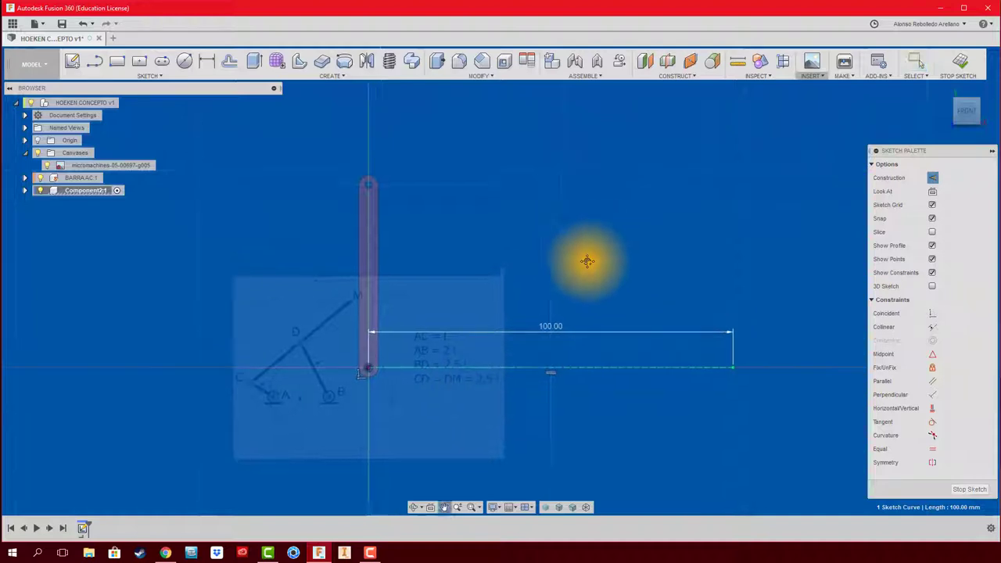
- Sketch a vertical centre-to-centre slot rising from the construction line's far end
click(165, 63)
click(706, 391)
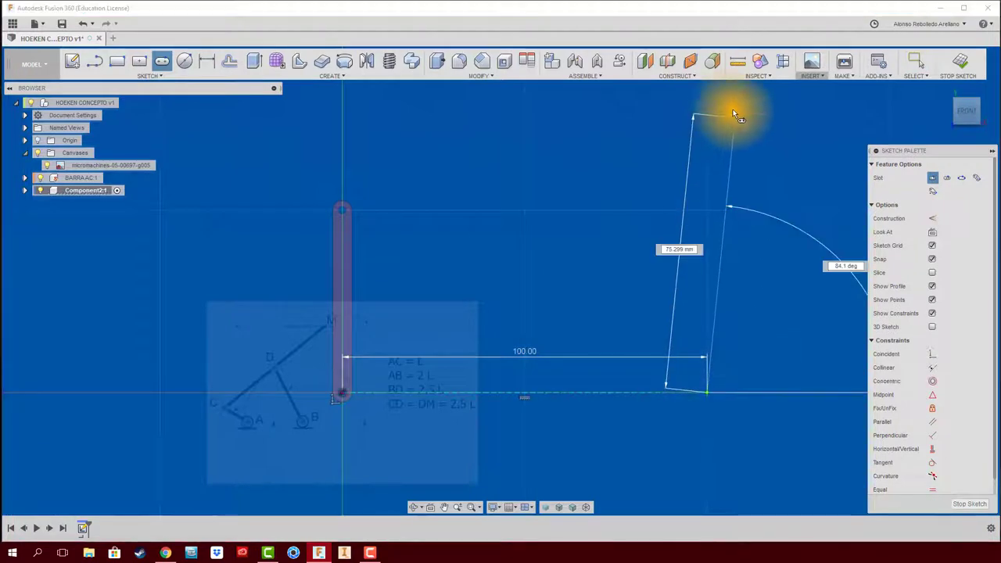
click(708, 106)
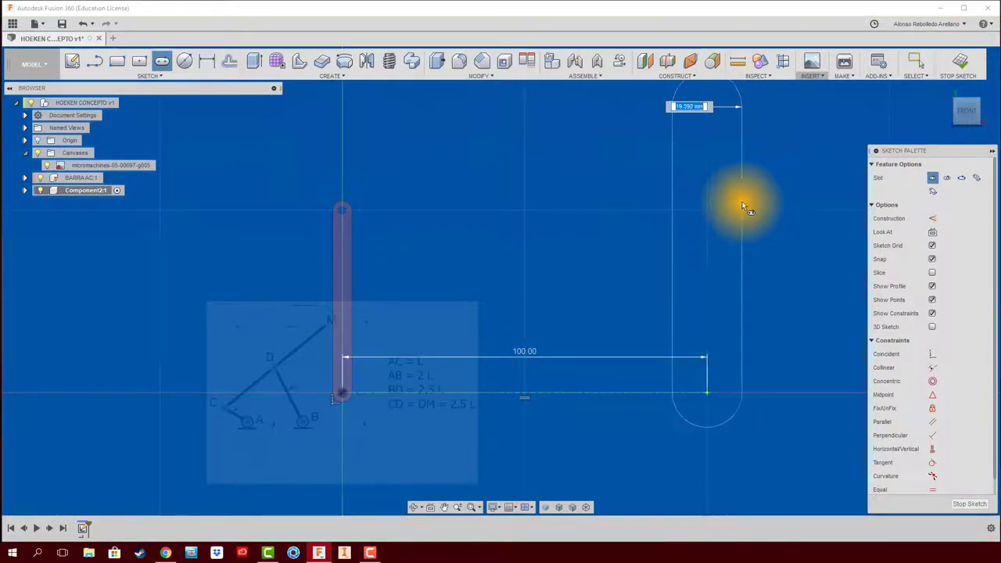
click(743, 205)
- Dimension the slot to 125 mm between centres, then bring up the Measure tool
key(d)
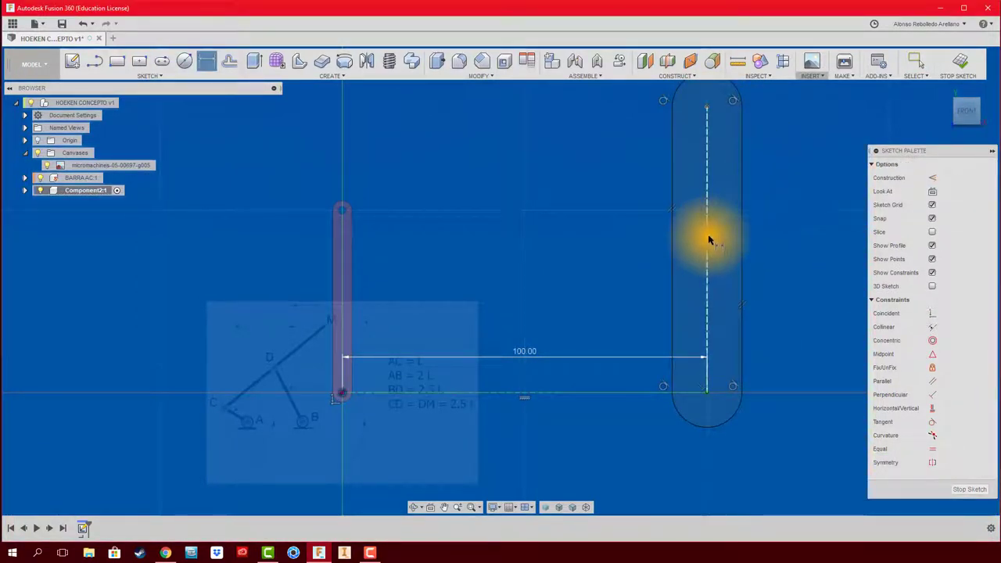
click(708, 240)
click(796, 233)
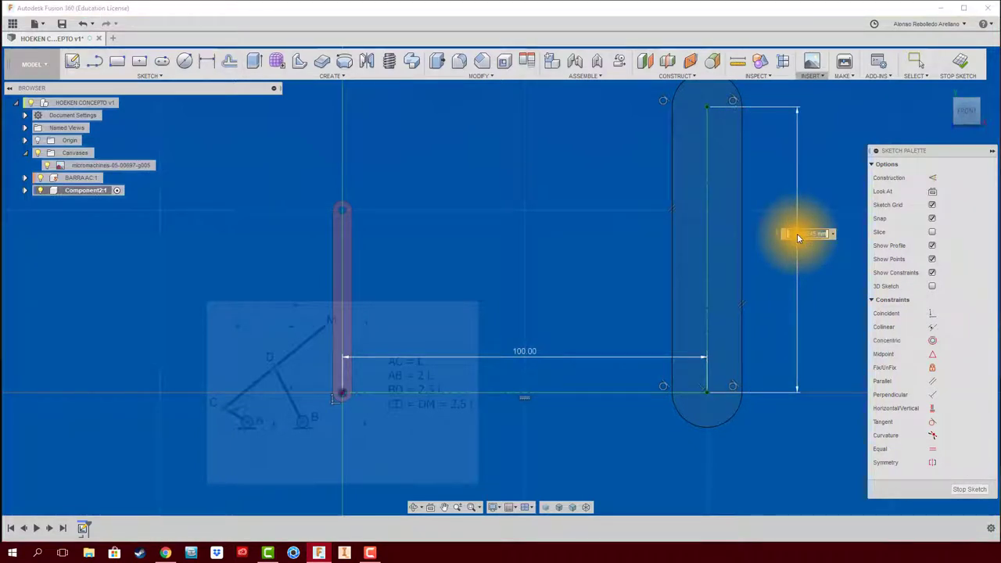
text(125)
key(Return)
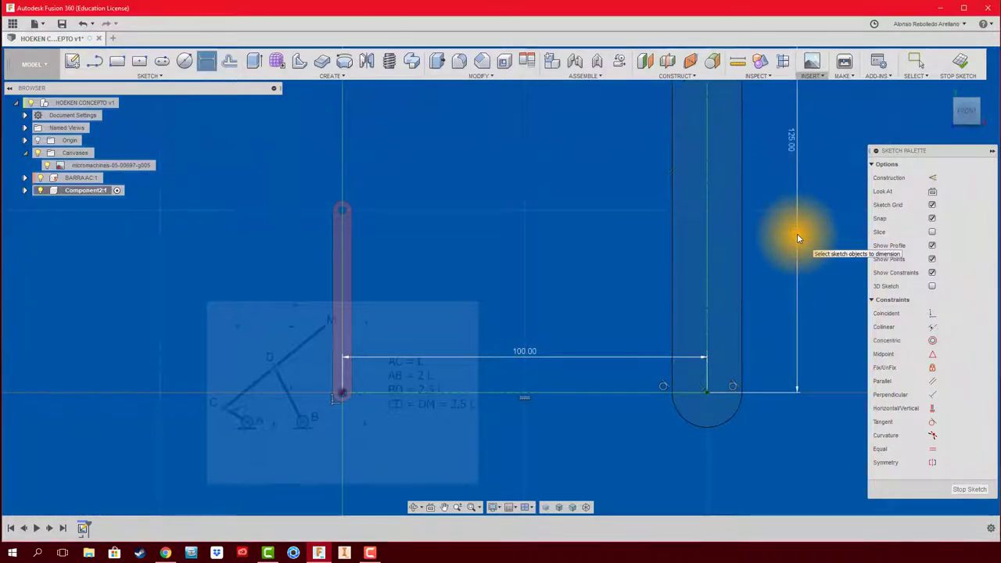
scroll(793, 271, down, 2)
scroll(775, 328, down, 1)
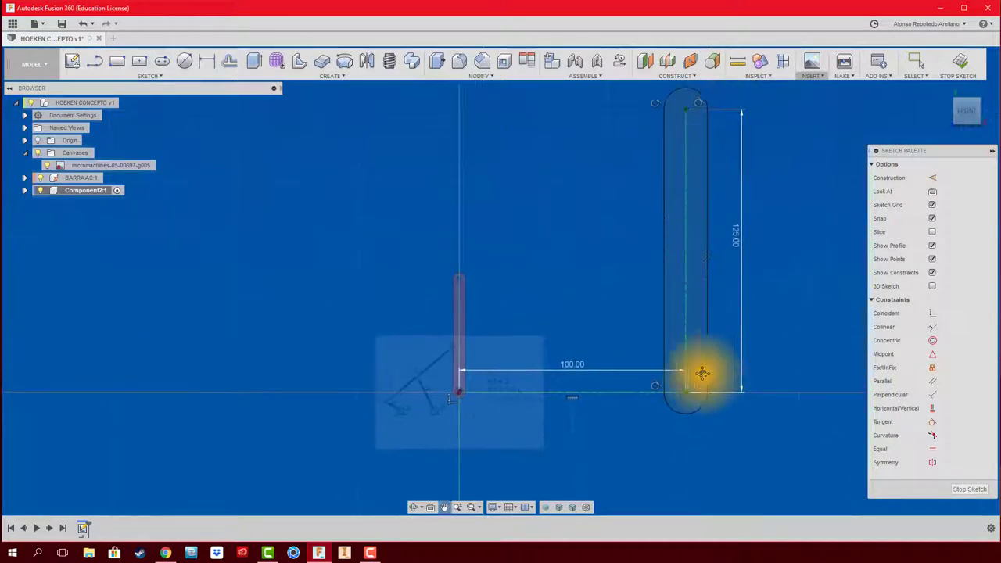
scroll(672, 430, up, 2)
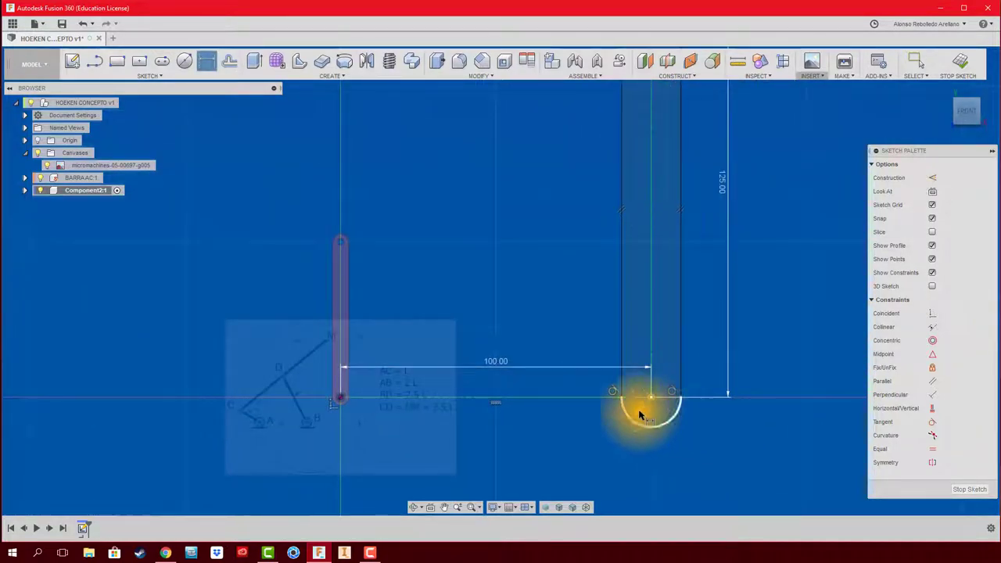
scroll(336, 230, up, 2)
click(738, 63)
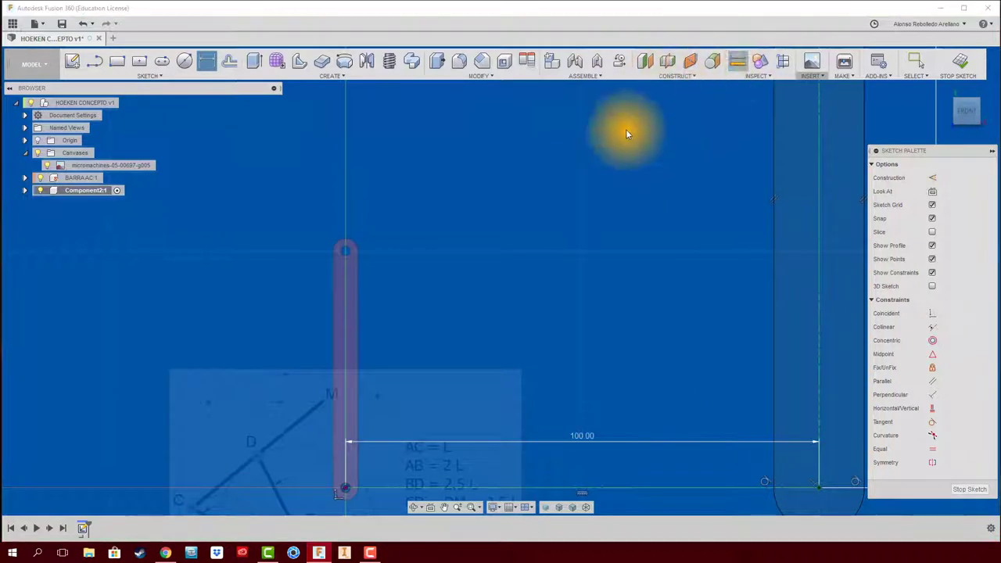
- Measure the red bar's long edge, reading 50.00 mm
click(333, 278)
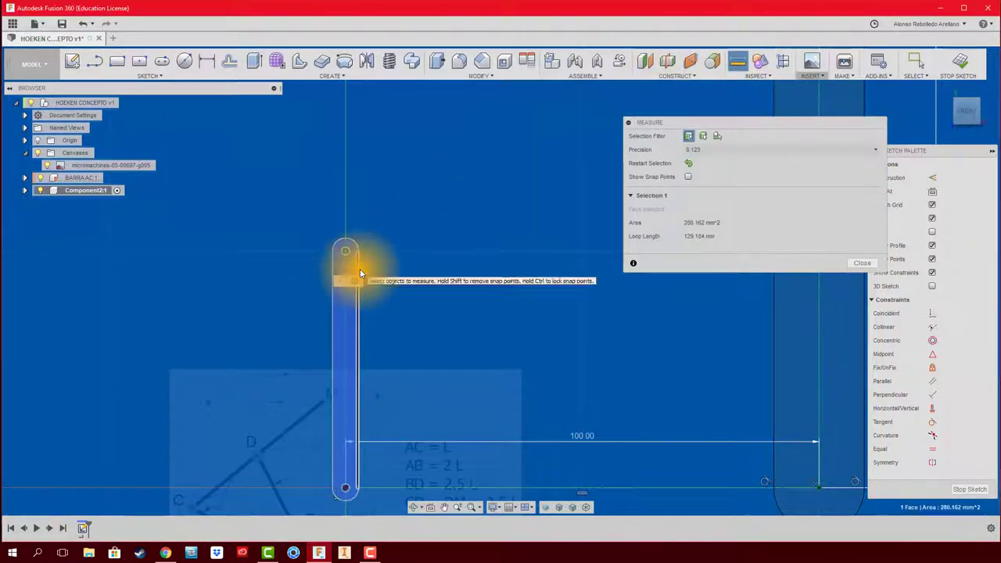
click(358, 271)
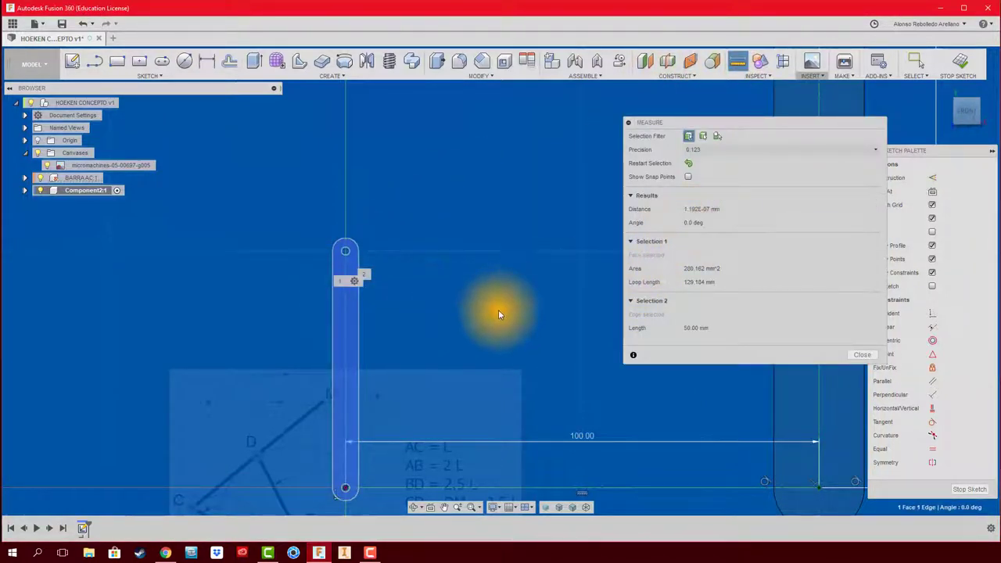
middle_drag(498, 308, 519, 290)
click(860, 354)
scroll(451, 324, up, 2)
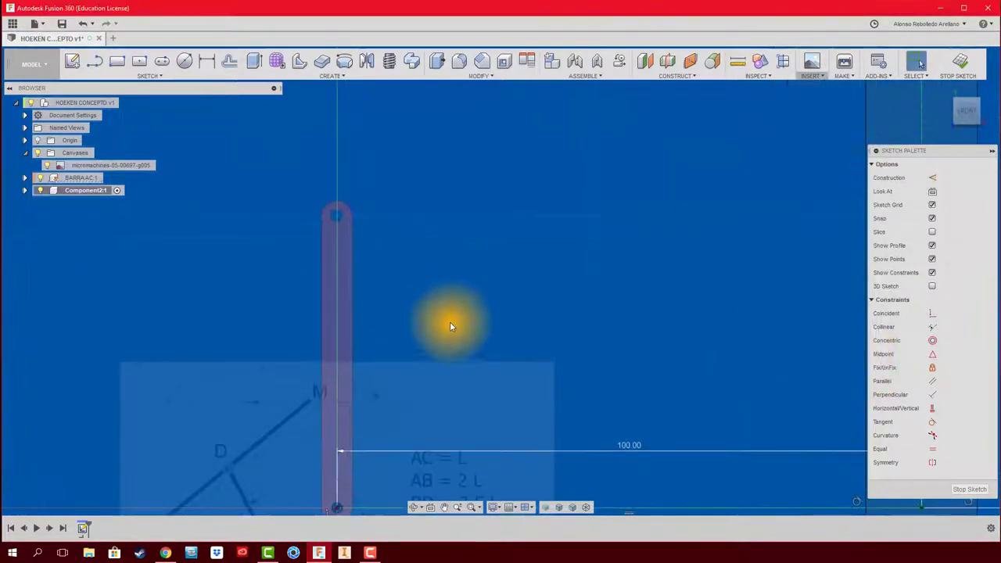
- Measure the red bar's width across its edges as 5.289 mm, then close Measure
click(736, 61)
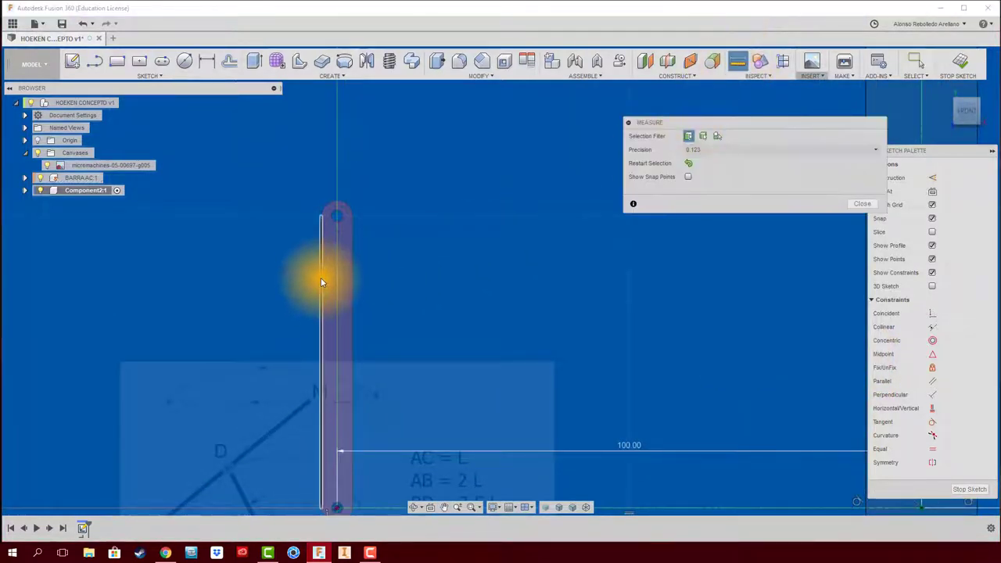
click(320, 278)
click(352, 275)
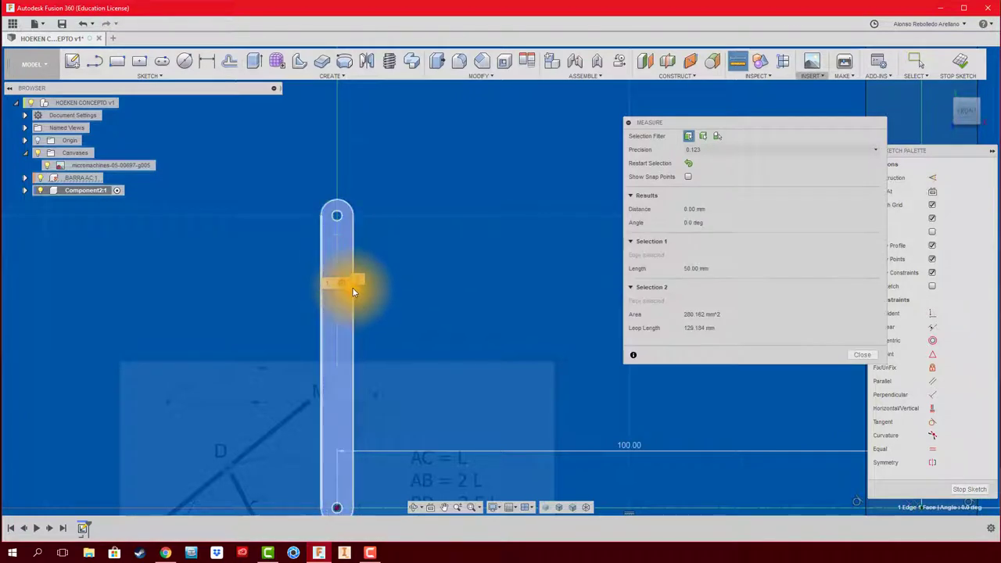
click(352, 297)
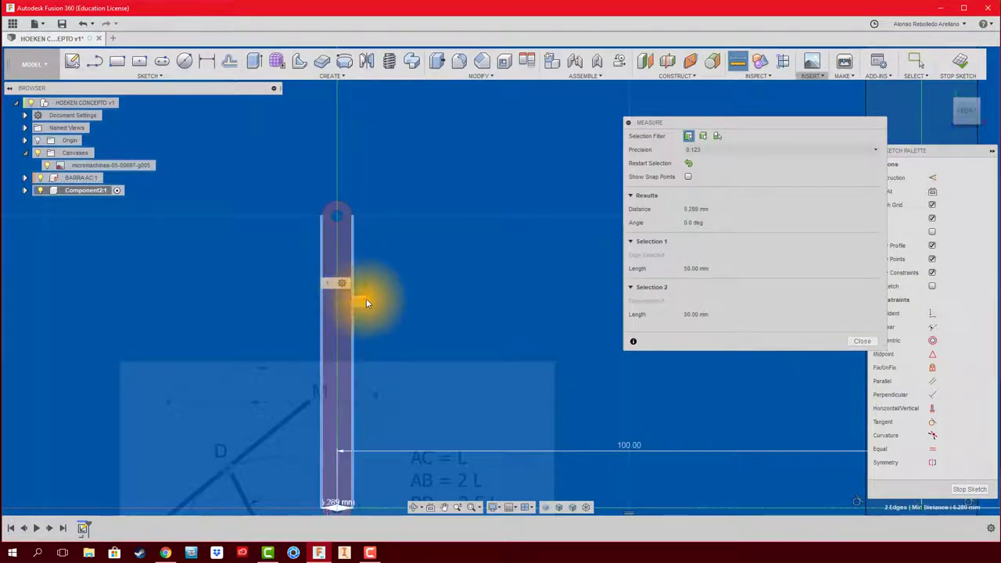
middle_drag(424, 263, 412, 127)
scroll(319, 363, up, 2)
scroll(318, 363, up, 3)
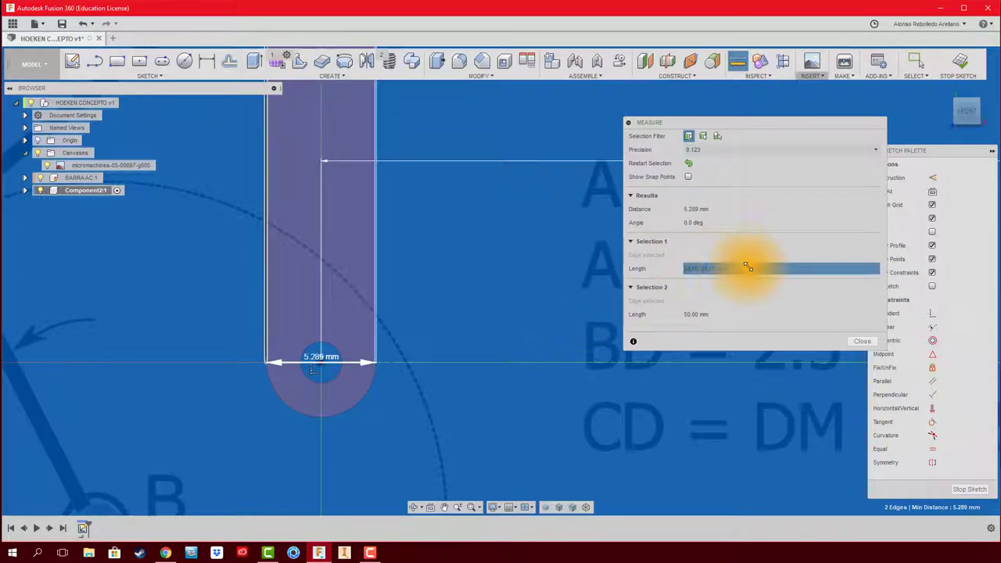
scroll(456, 301, down, 2)
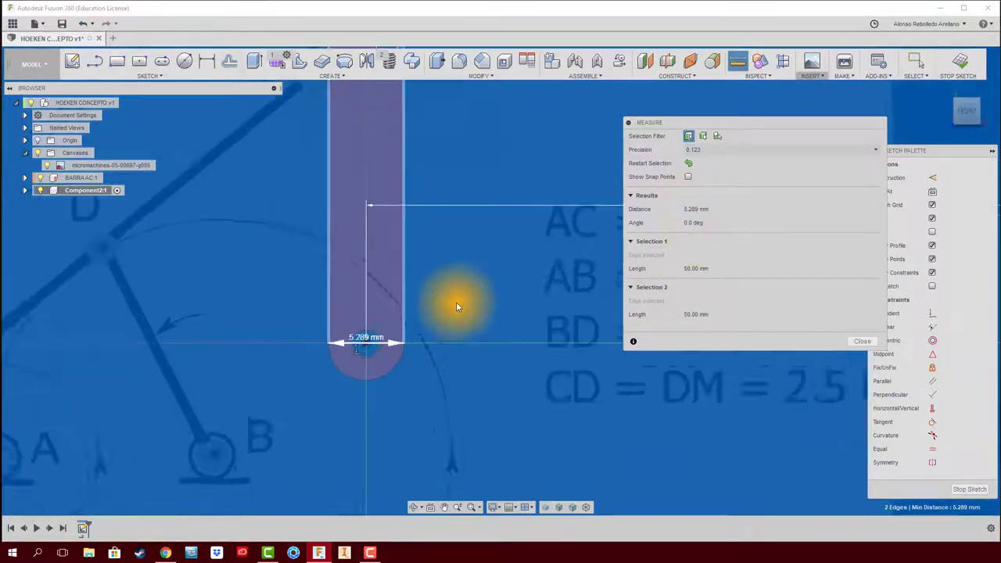
scroll(500, 348, down, 2)
scroll(548, 392, down, 2)
scroll(559, 403, down, 2)
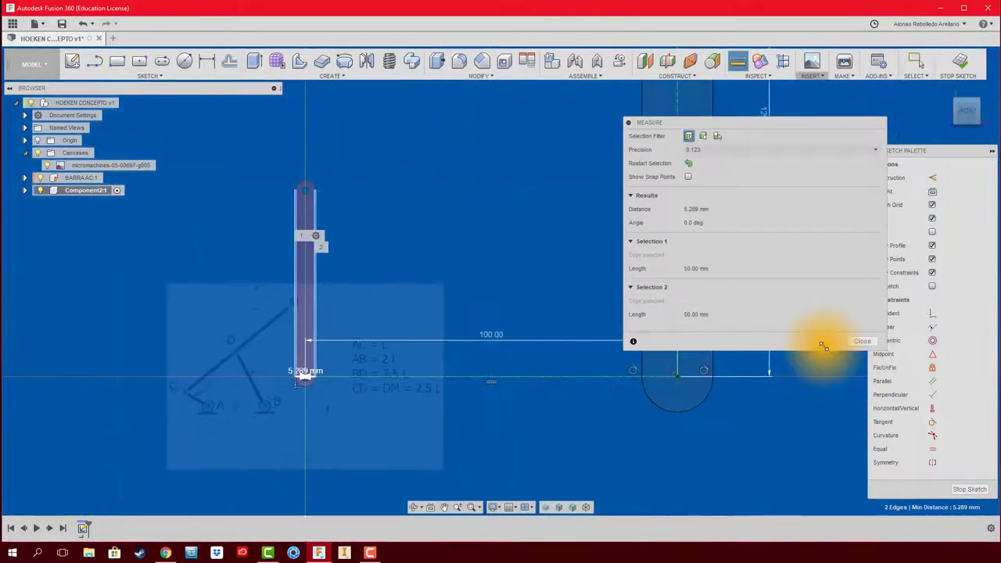
click(862, 341)
middle_drag(771, 341, 652, 404)
- Dimension the new slot's width to 5.289 mm
key(d)
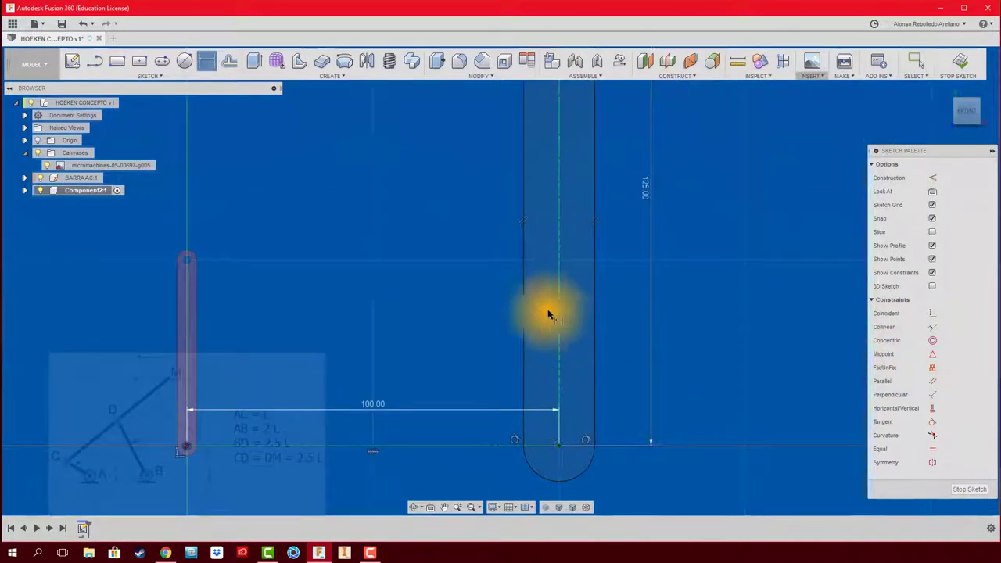
click(526, 313)
click(594, 313)
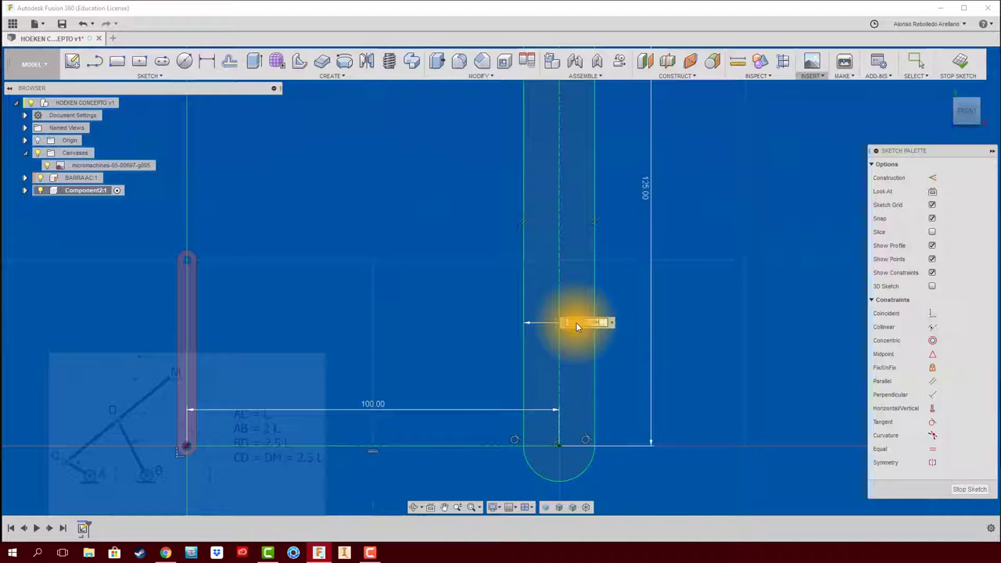
key(Return)
scroll(608, 383, down, 2)
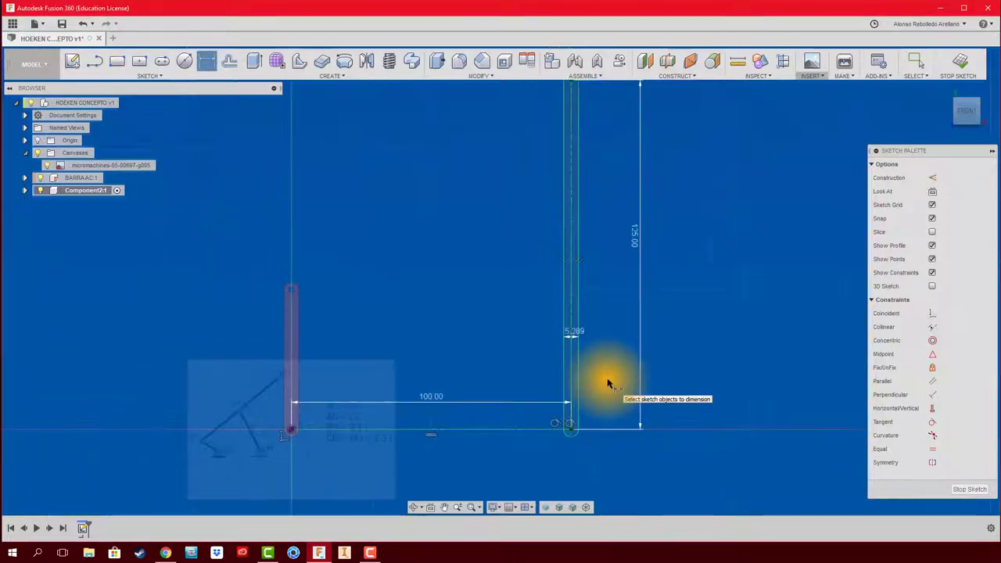
scroll(607, 384, up, 1)
scroll(602, 382, down, 1)
- Sketch small pivot circles at the slot's bottom and top ends
key(c)
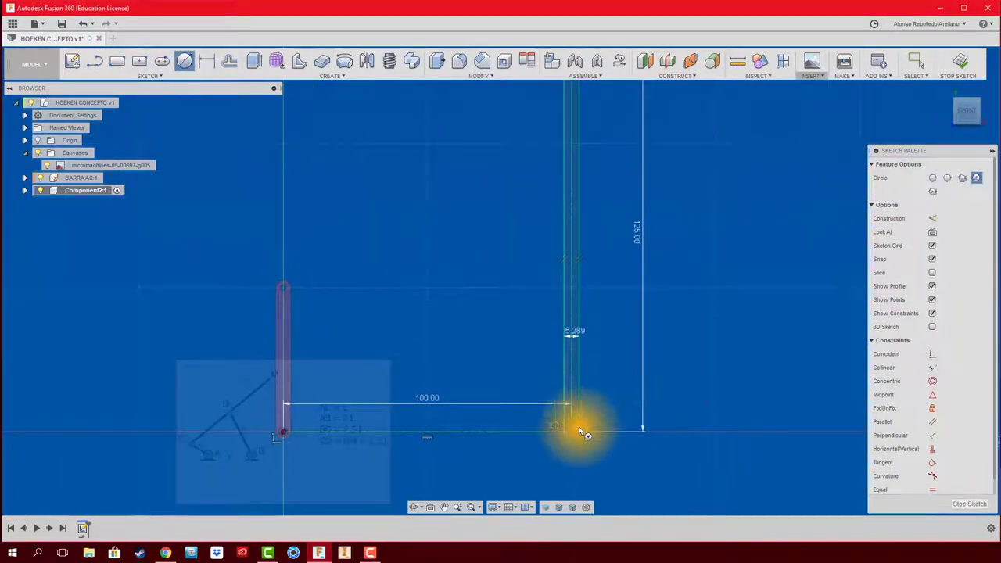
scroll(577, 430, up, 1)
scroll(571, 429, up, 1)
click(563, 429)
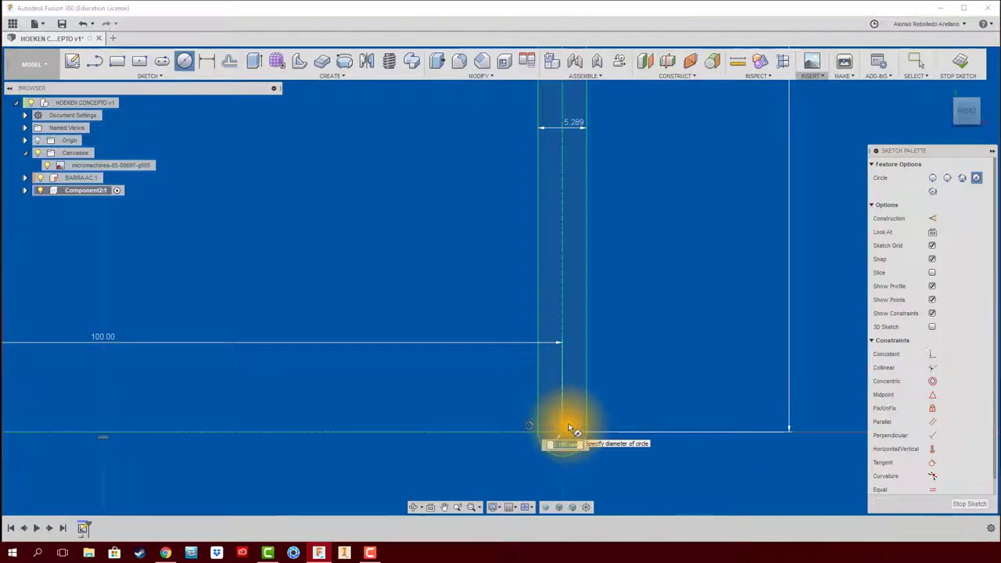
click(569, 429)
key(Escape)
middle_drag(649, 295, 610, 464)
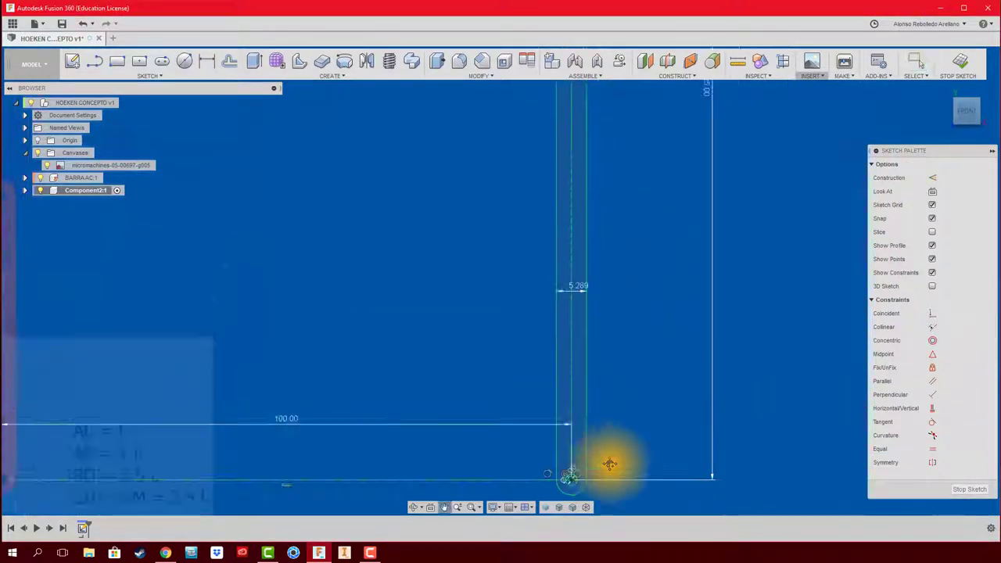
scroll(567, 341, down, 2)
scroll(558, 205, up, 2)
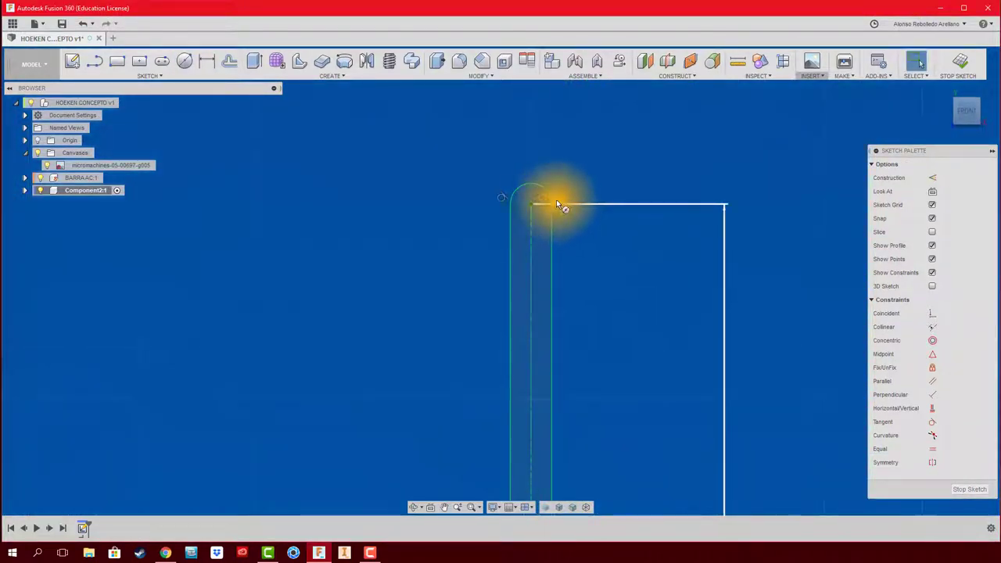
key(c)
click(531, 204)
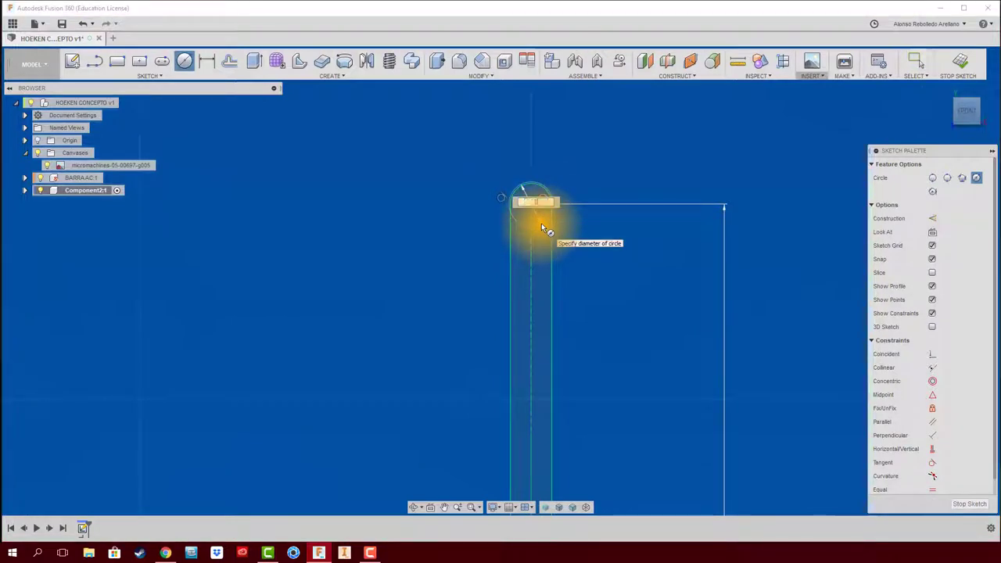
key(Return)
- Extrude Component2's slot profile 3 mm into a solid bar
key(e)
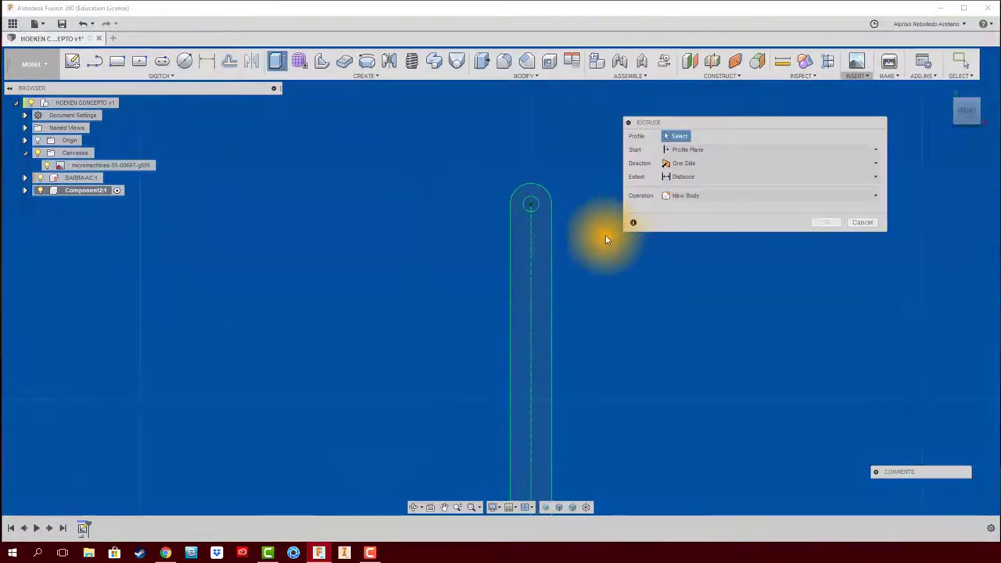
mouse_move(527, 282)
shift+middle_down()
mouse_move(524, 341)
mouse_move(566, 362)
mouse_move(579, 402)
mouse_move(549, 401)
shift+middle_up()
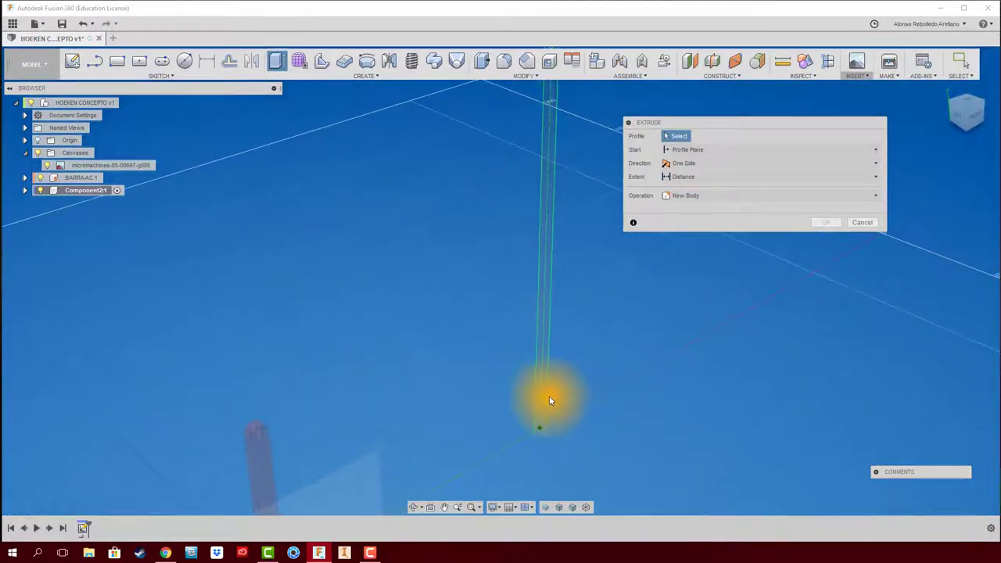
click(540, 394)
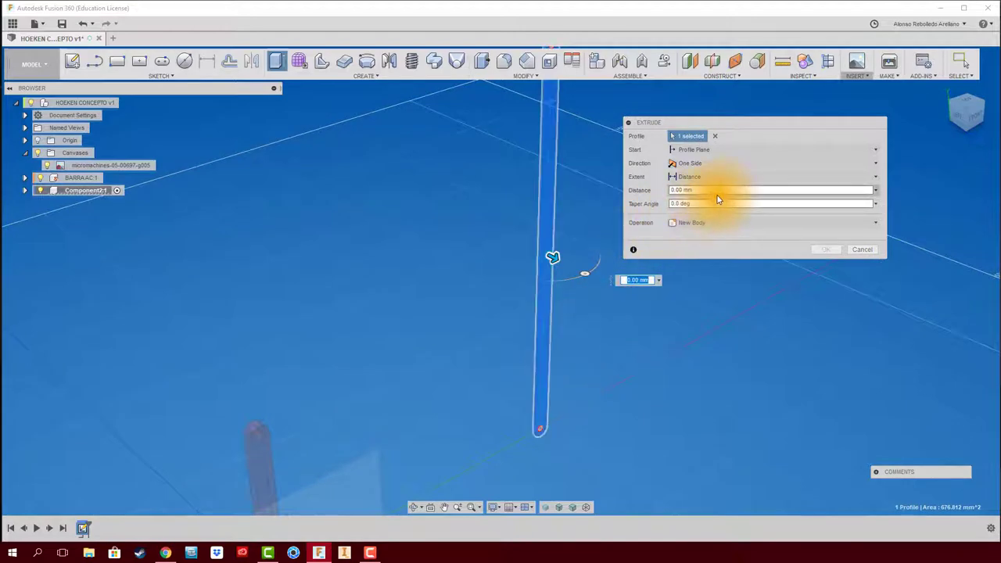
drag(718, 194, 648, 189)
text(3)
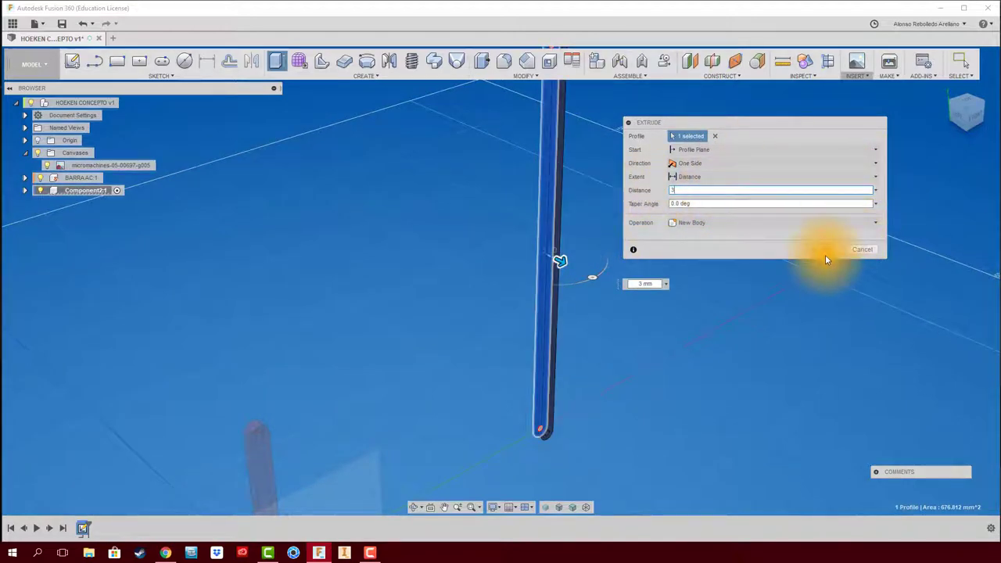
click(825, 250)
scroll(378, 283, down, 5)
scroll(347, 271, up, 1)
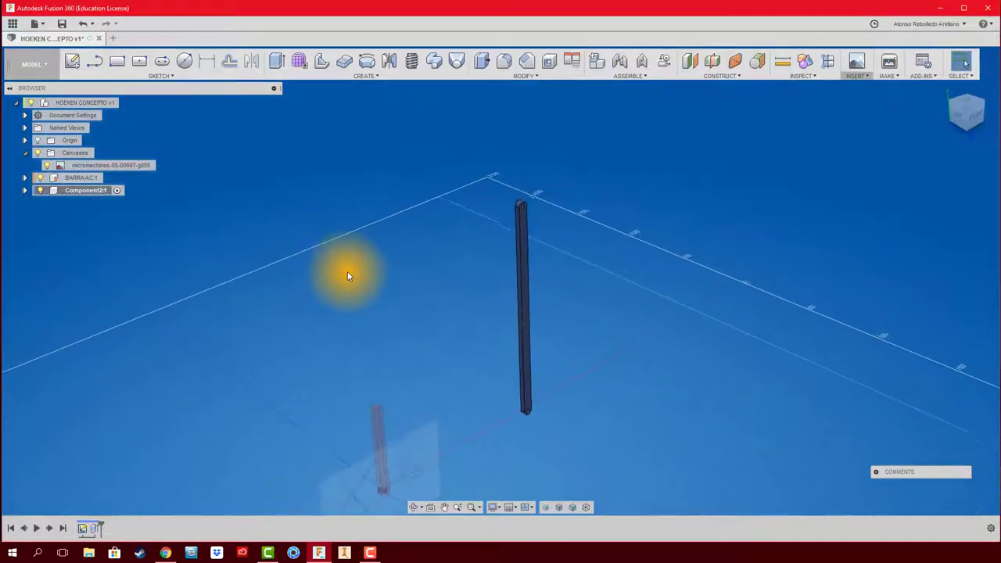
scroll(347, 271, up, 1)
scroll(348, 273, up, 1)
scroll(348, 273, up, 2)
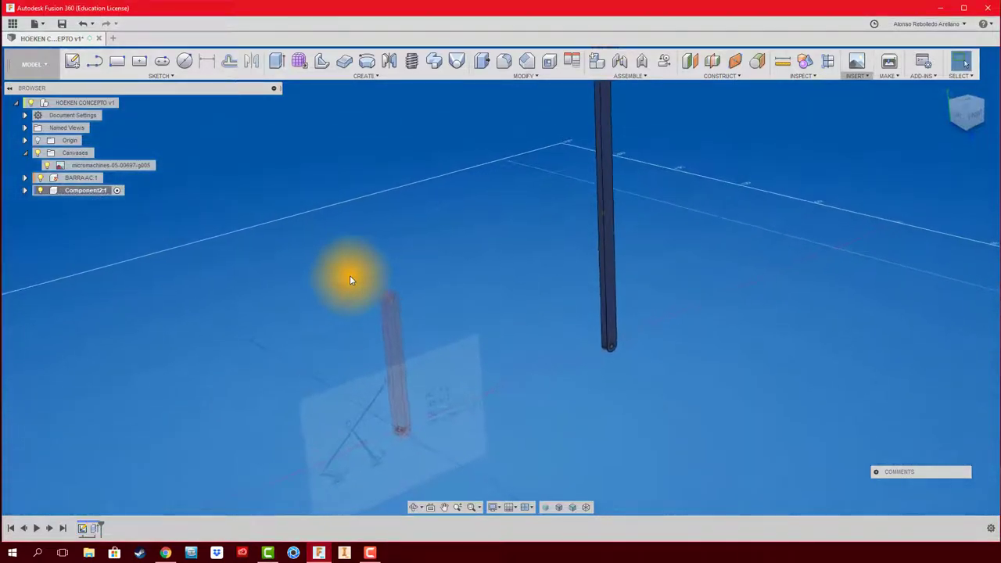
- Rename Component2:1 to BARRA BD in the Browser
scroll(250, 261, up, 1)
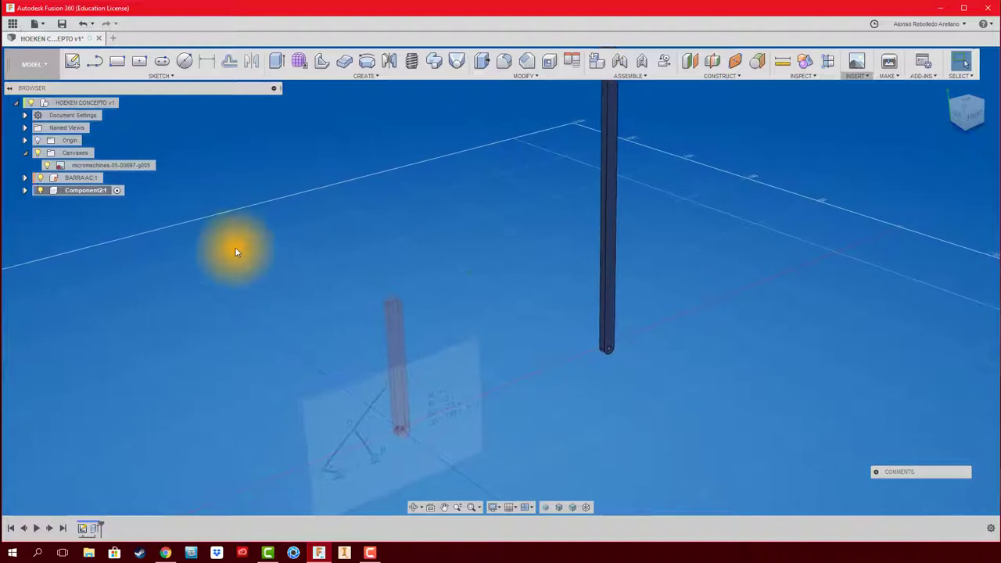
double_click(98, 190)
text(BARRA)
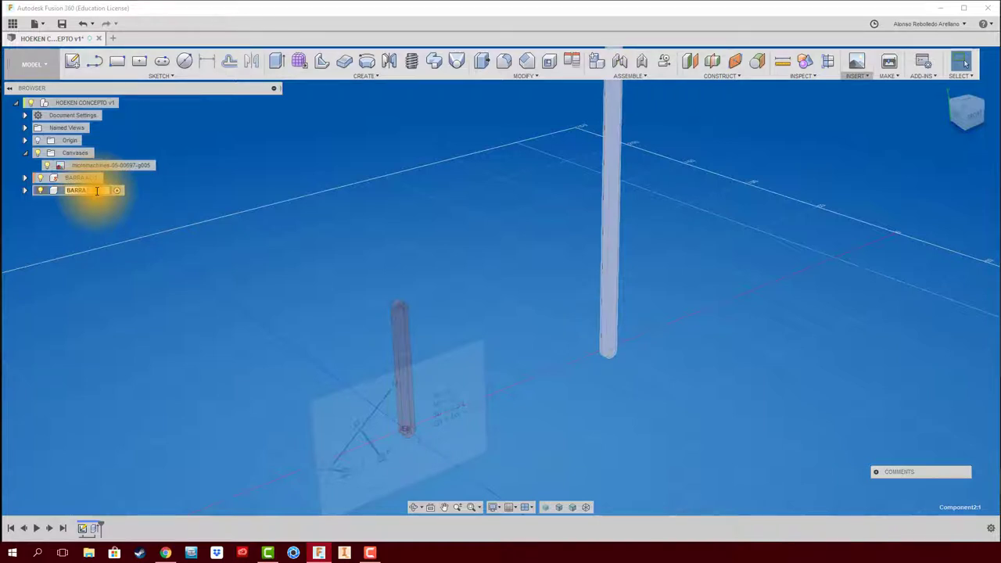
key(Return)
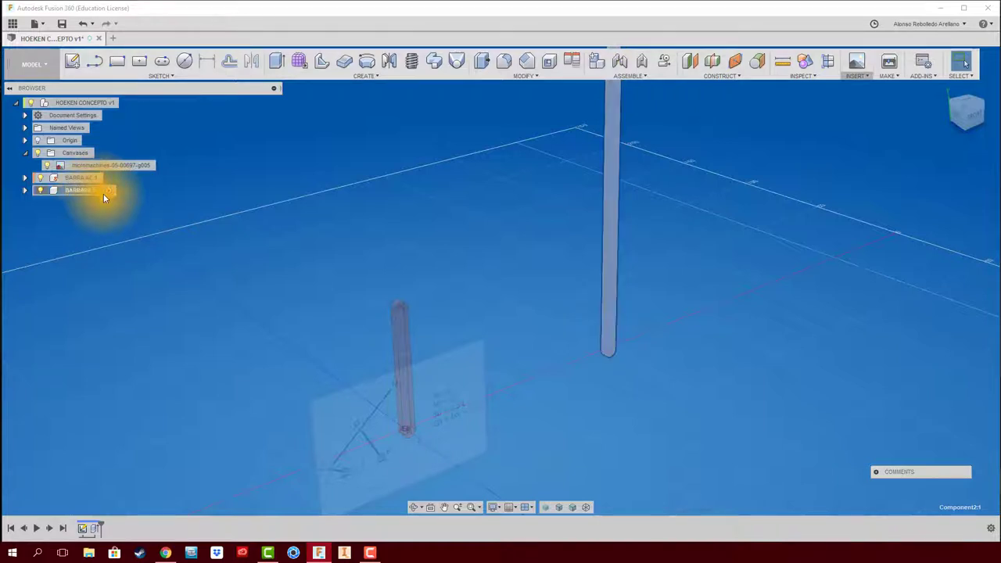
mouse_move(437, 297)
shift+middle_down()
mouse_move(535, 251)
mouse_move(522, 329)
mouse_move(543, 379)
mouse_move(592, 357)
mouse_move(427, 407)
mouse_move(485, 308)
mouse_move(159, 124)
shift+middle_up()
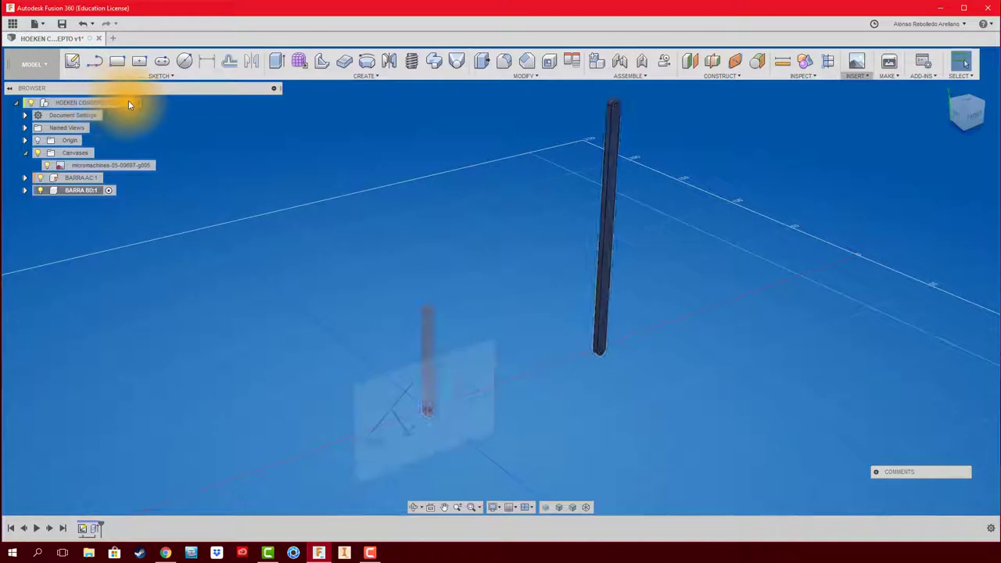
- Make the top-level HOEKEN CONCEPTO v1 assembly active again
click(128, 103)
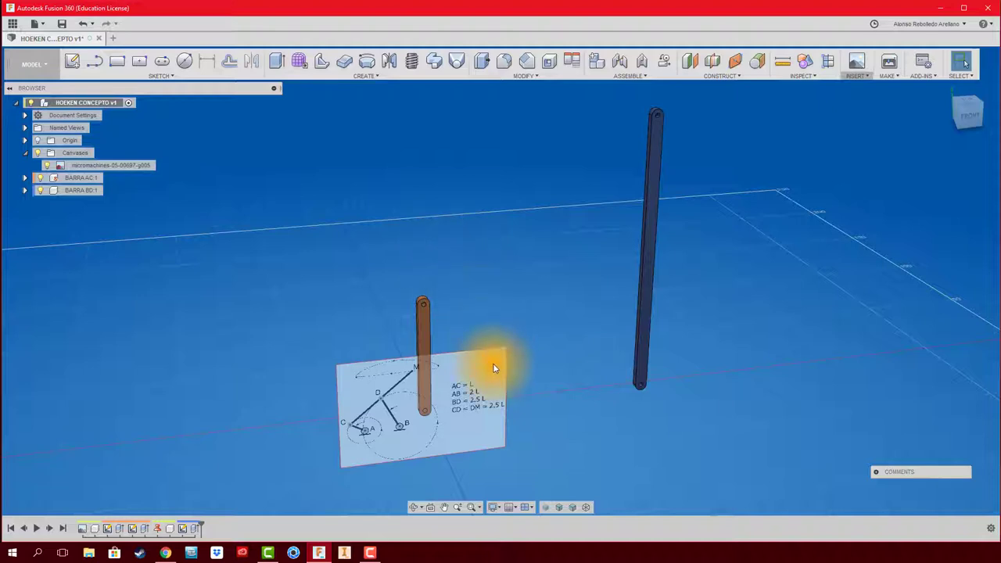
scroll(547, 383, up, 2)
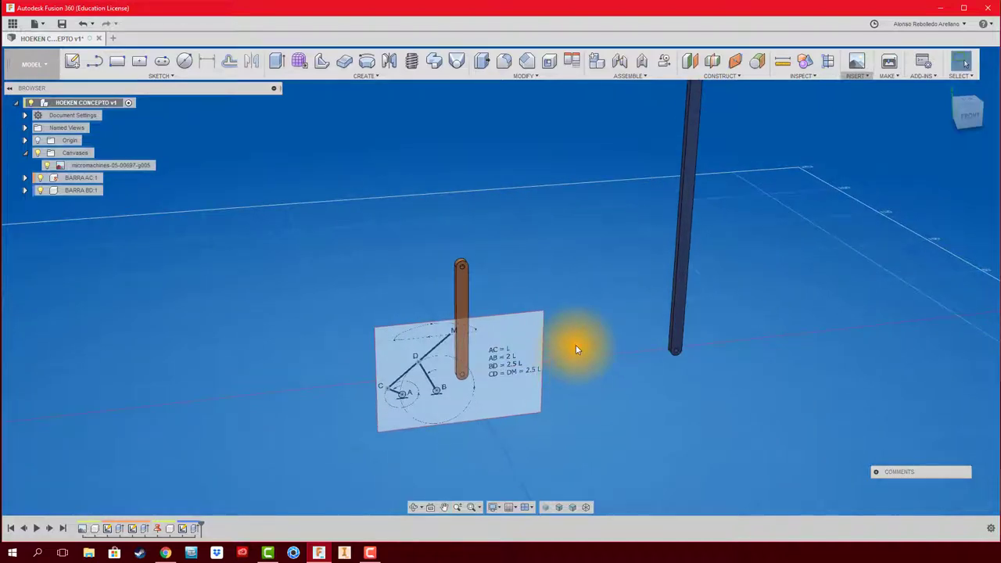
scroll(574, 348, up, 3)
- Measure 100.00 mm from the orange bar's lower corner to the second pivot, then close Measure
click(783, 65)
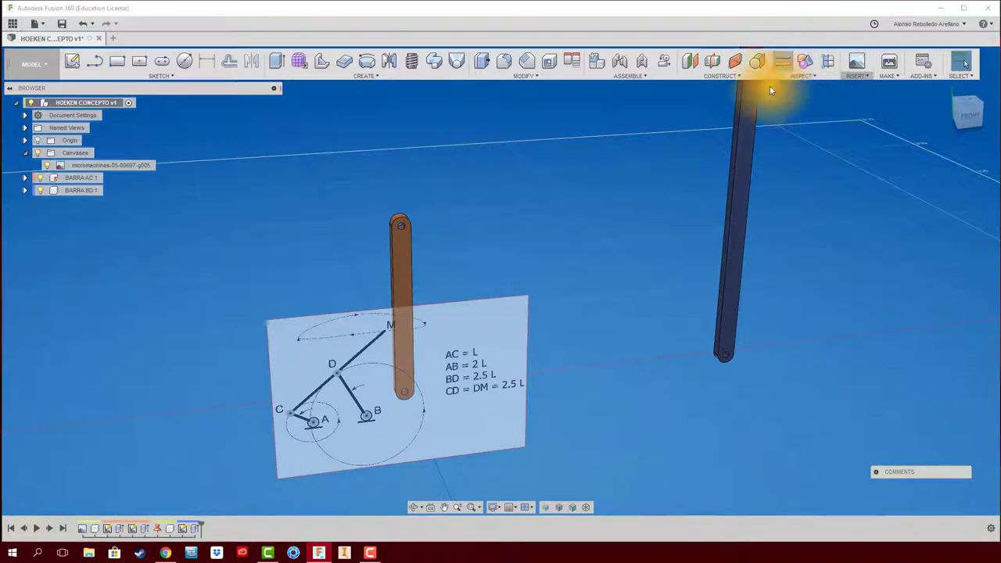
click(406, 391)
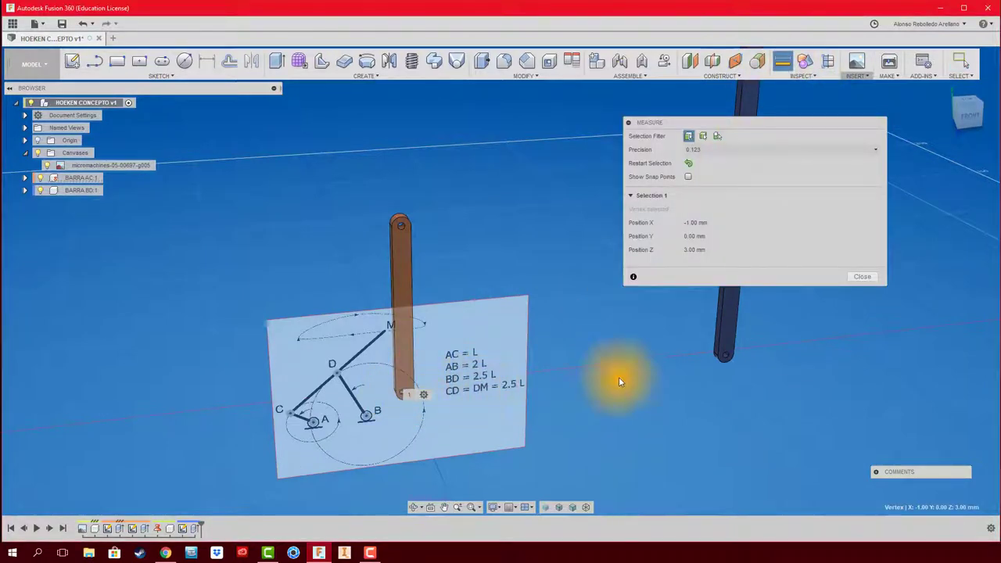
click(727, 358)
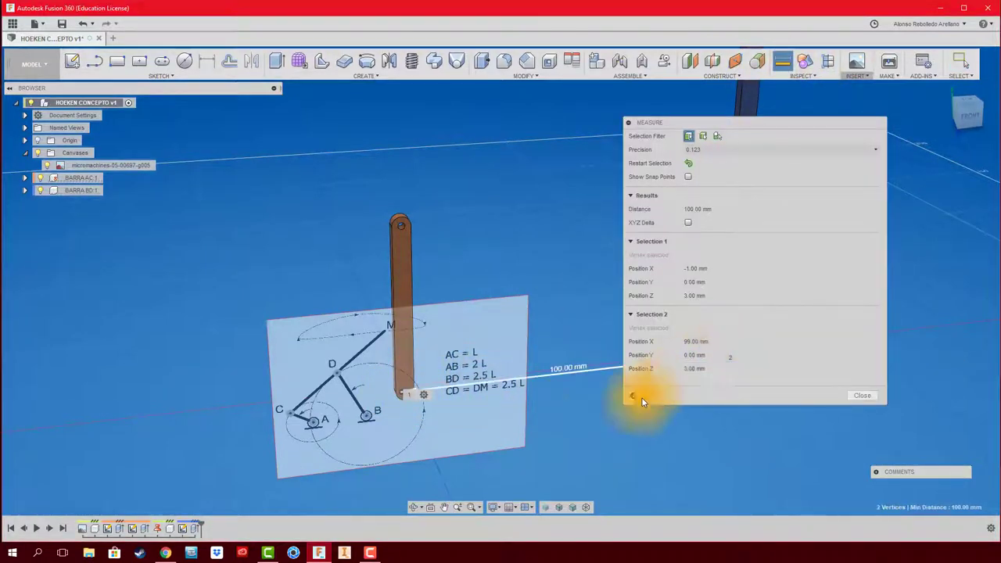
middle_drag(594, 411, 515, 428)
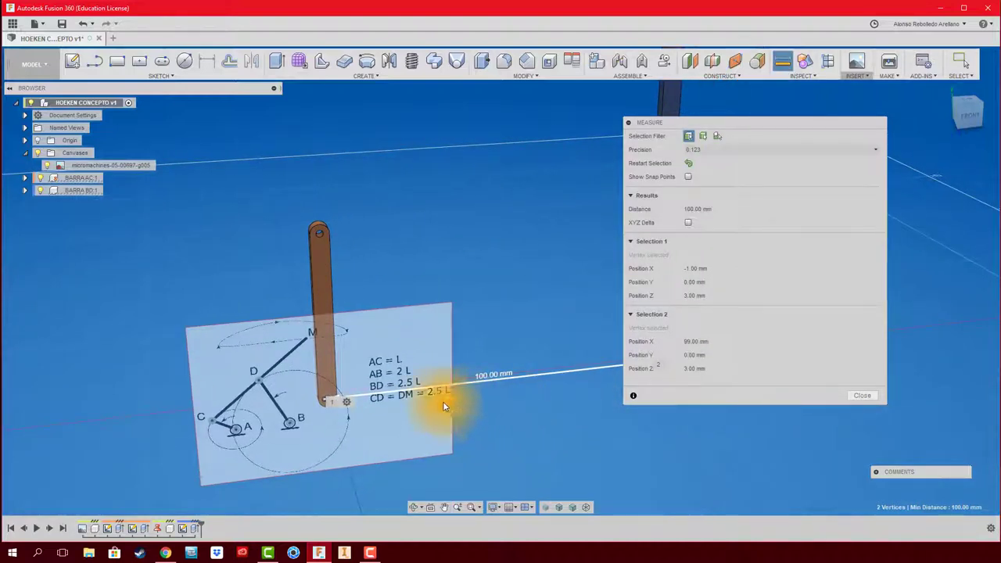
click(861, 395)
mouse_move(756, 420)
shift+middle_down()
mouse_move(676, 435)
mouse_move(510, 370)
shift+middle_up()
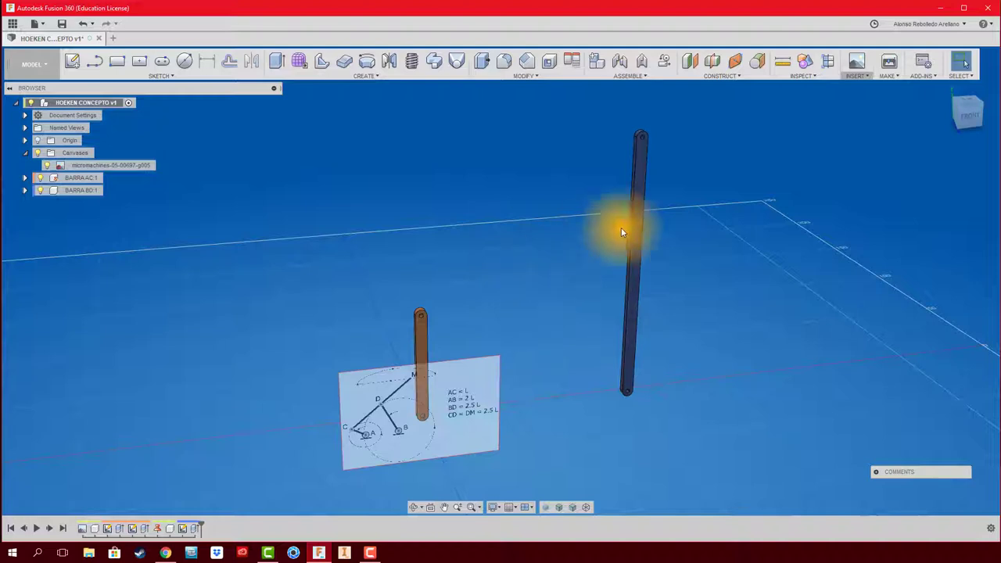
- Copy and paste BARRA BD:1, shifting the copy about 61.7 mm along X
click(85, 192)
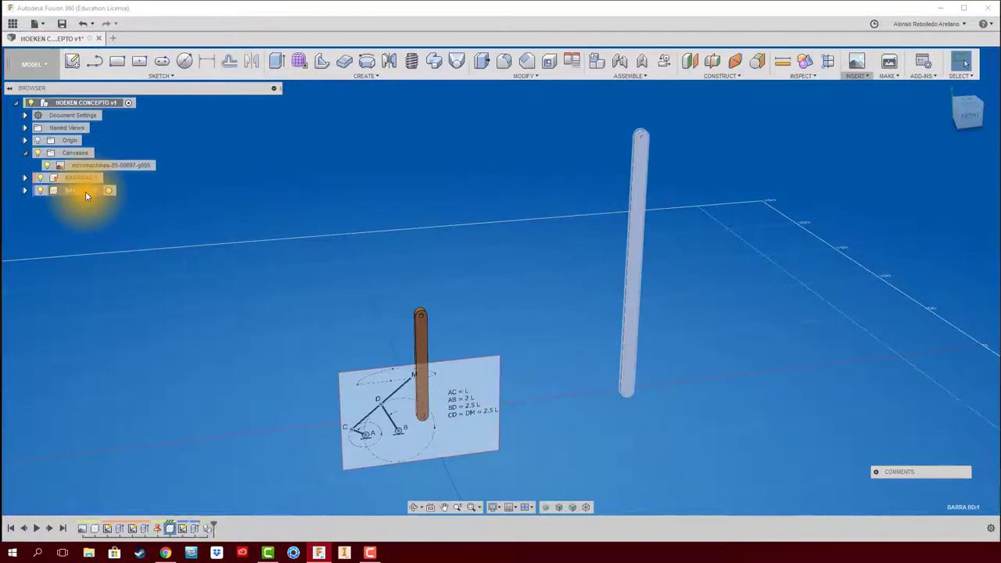
key(ctrl+c)
key(ctrl+v)
middle_drag(749, 362, 651, 367)
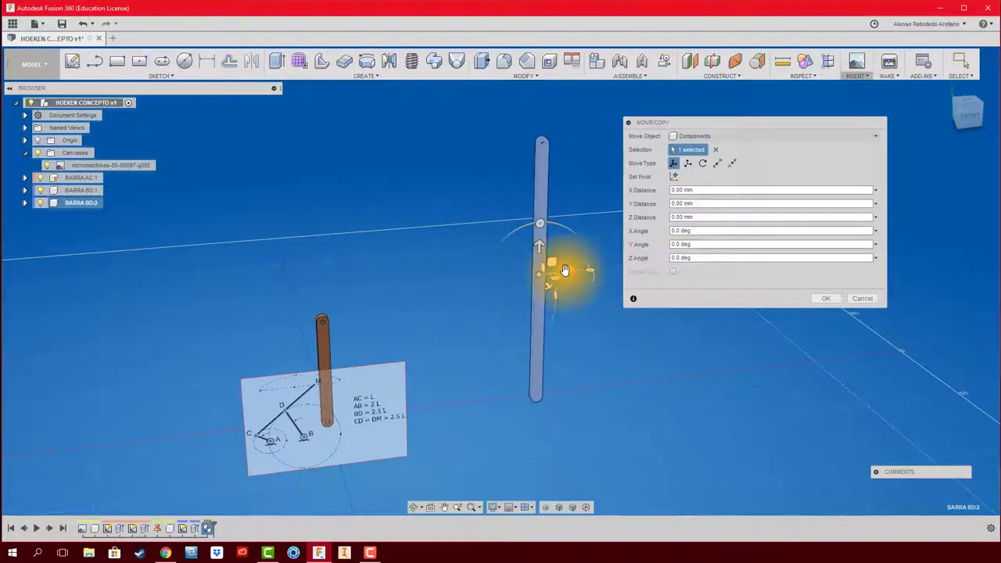
drag(566, 271, 431, 277)
click(820, 299)
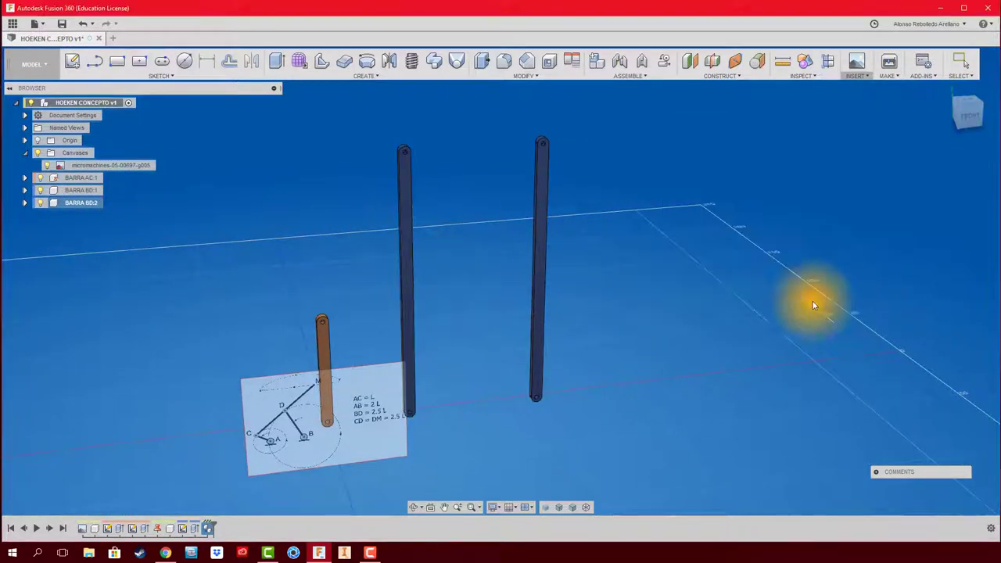
scroll(455, 282, up, 1)
scroll(438, 272, up, 1)
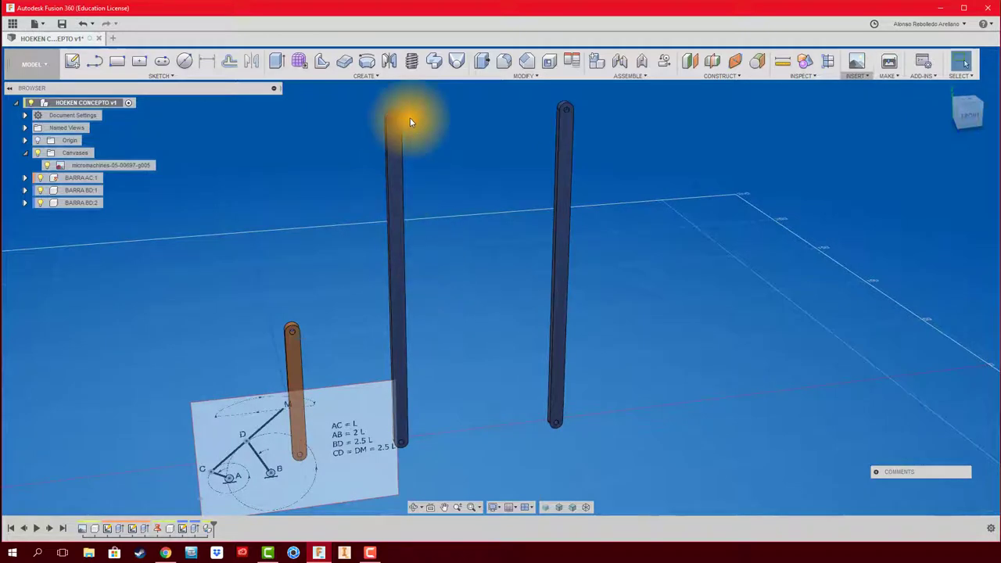
scroll(430, 124, up, 1)
scroll(436, 126, up, 1)
- Join the dark bar's top hole to the orange bar's top hole with a revolute joint
key(j)
scroll(430, 123, up, 1)
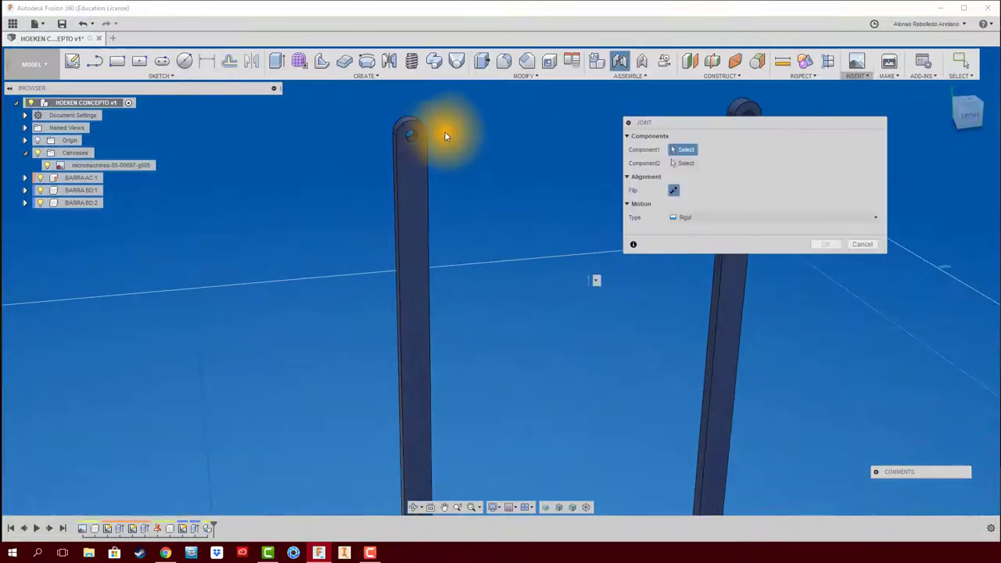
scroll(399, 127, up, 2)
click(370, 139)
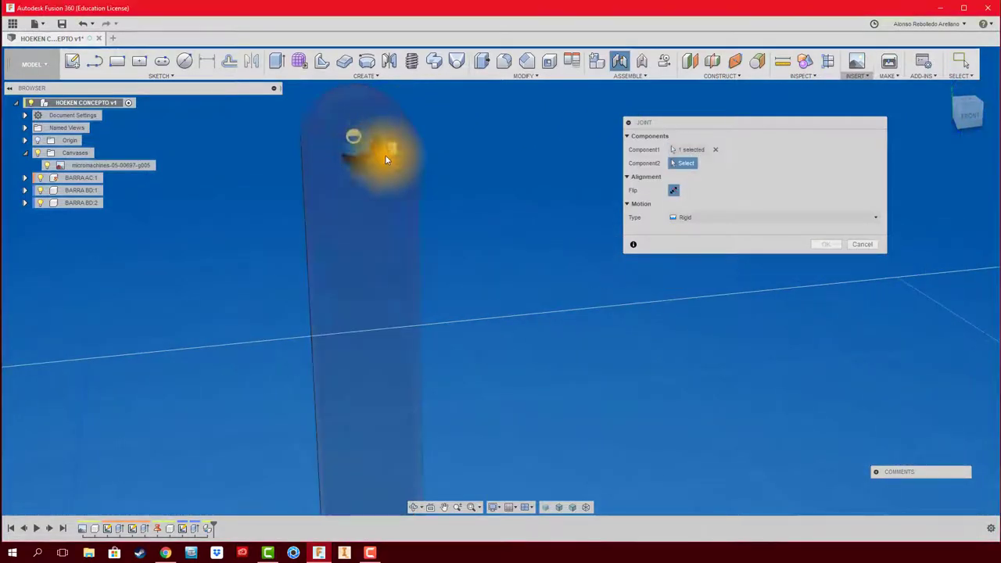
scroll(419, 245, down, 2)
scroll(392, 381, down, 2)
scroll(471, 185, down, 3)
scroll(377, 299, up, 3)
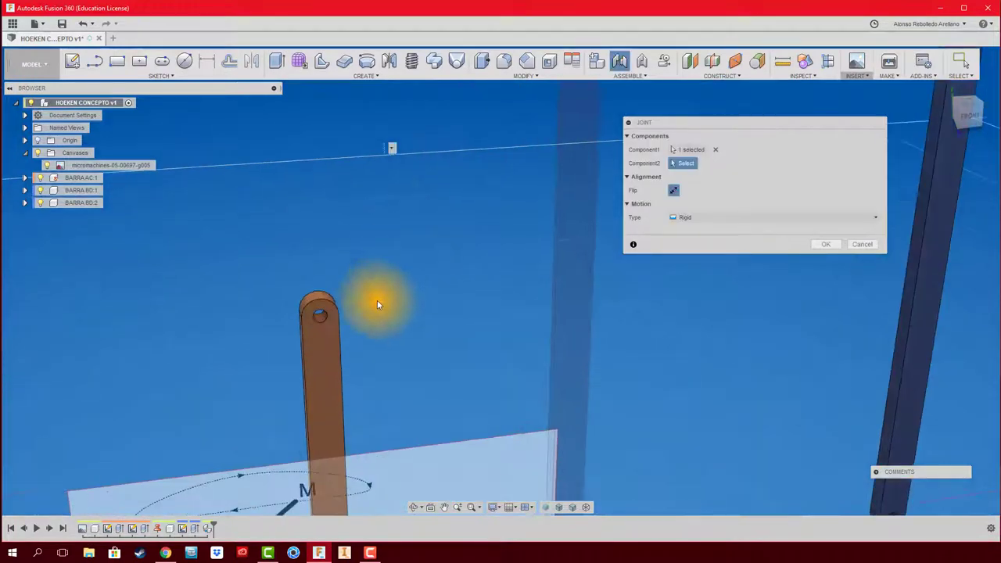
click(327, 320)
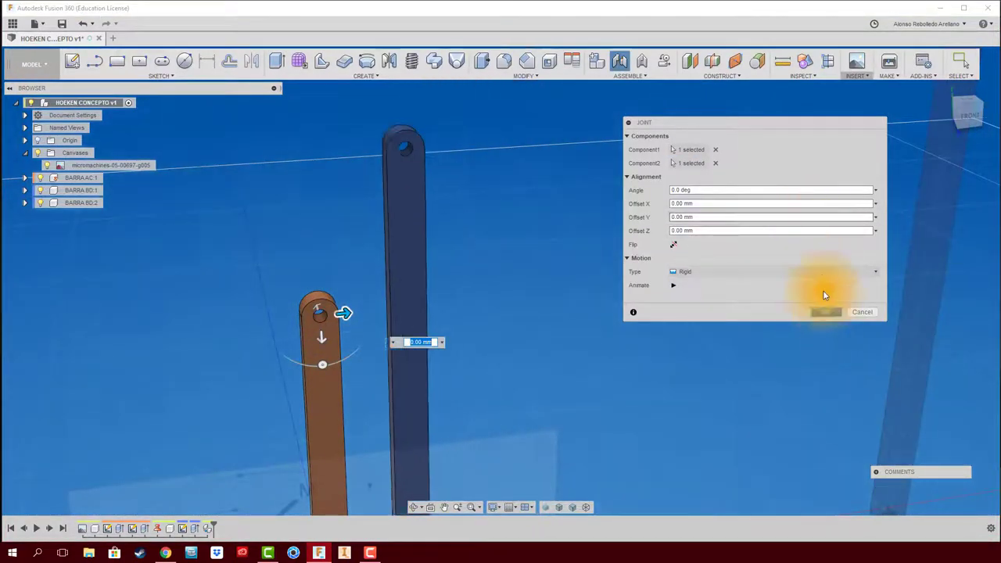
click(821, 271)
click(735, 298)
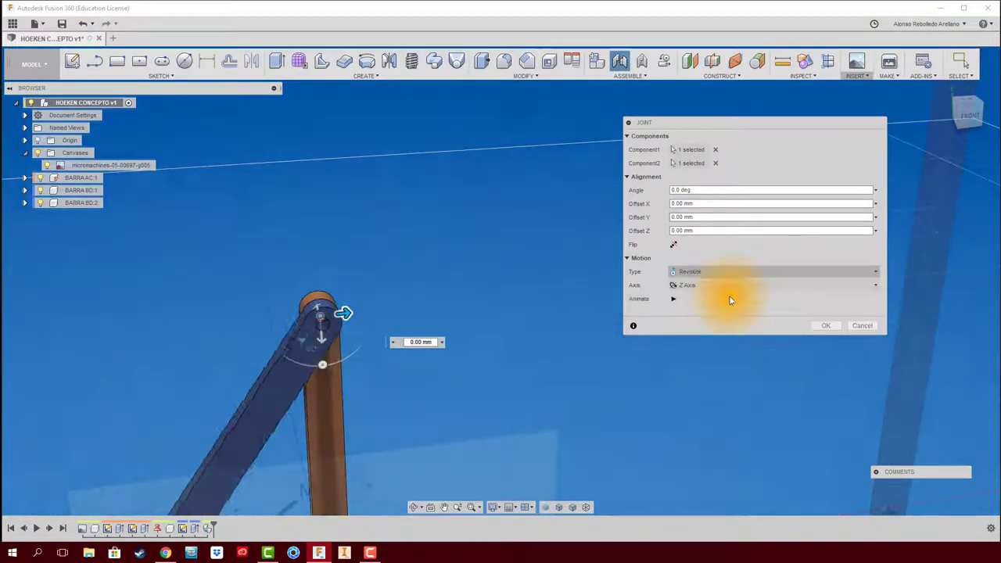
click(833, 327)
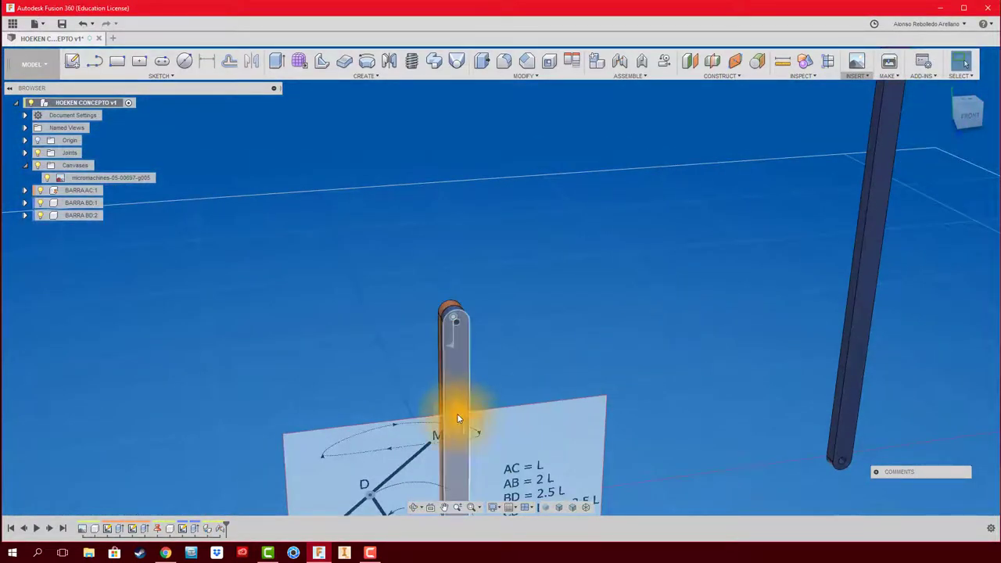
drag(458, 414, 548, 224)
- Swing the jointed BD bar about its pivot until its free end meets the standing BD bar's top
scroll(604, 298, down, 2)
scroll(663, 315, down, 3)
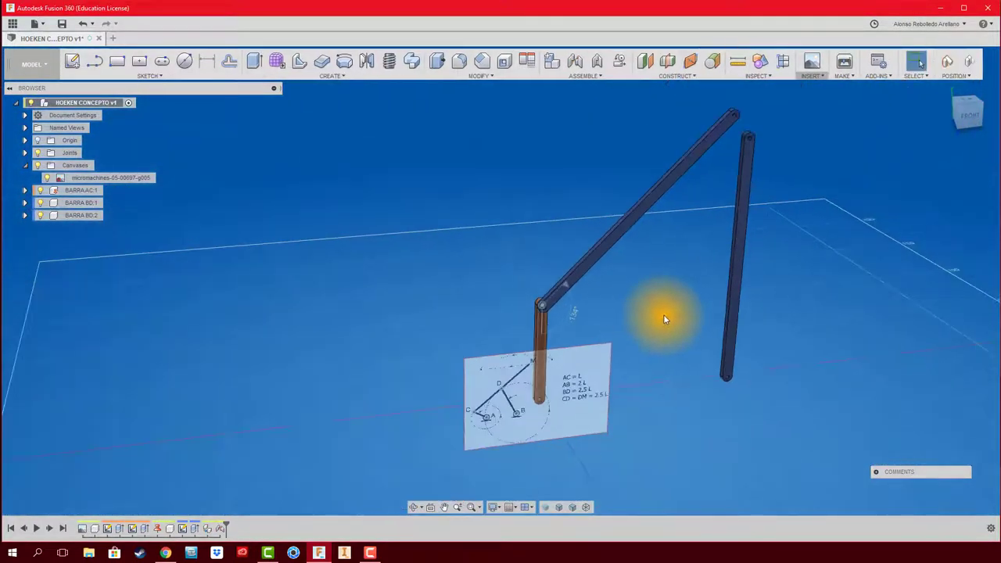
scroll(739, 160, up, 2)
scroll(740, 160, up, 1)
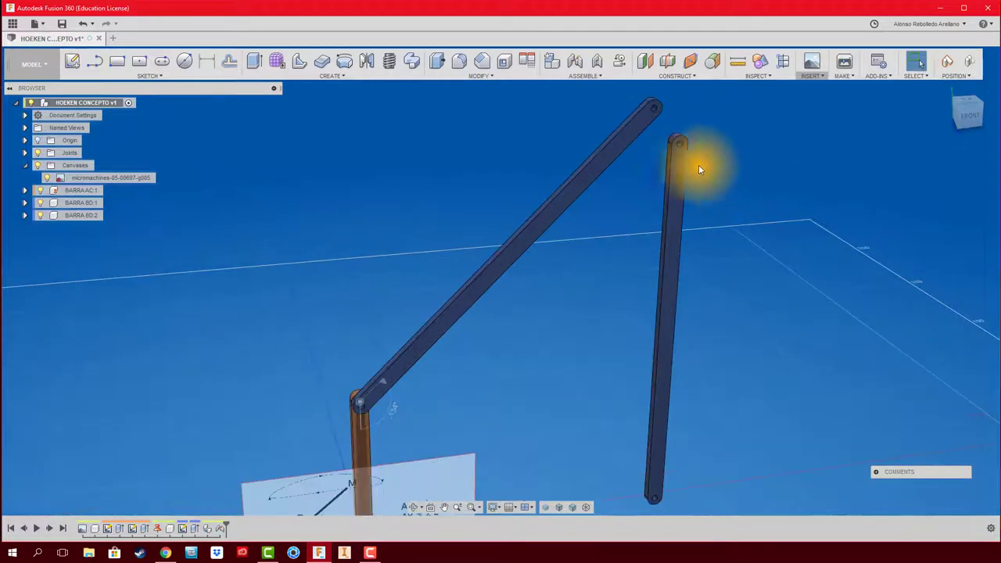
mouse_move(645, 119)
mouse_down()
mouse_move(665, 179)
mouse_move(755, 205)
mouse_move(734, 201)
mouse_up()
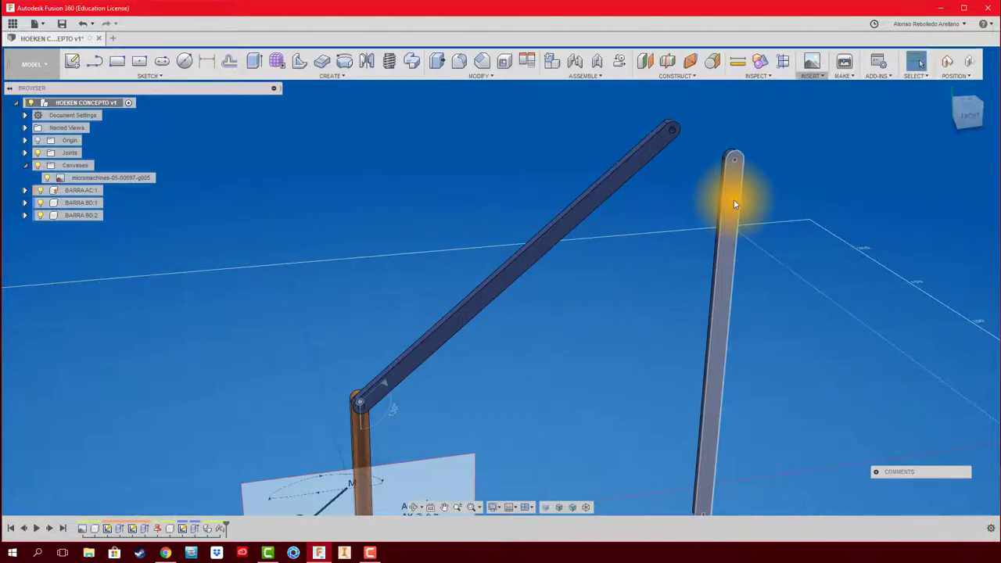
drag(735, 205, 733, 200)
middle_drag(742, 257, 695, 221)
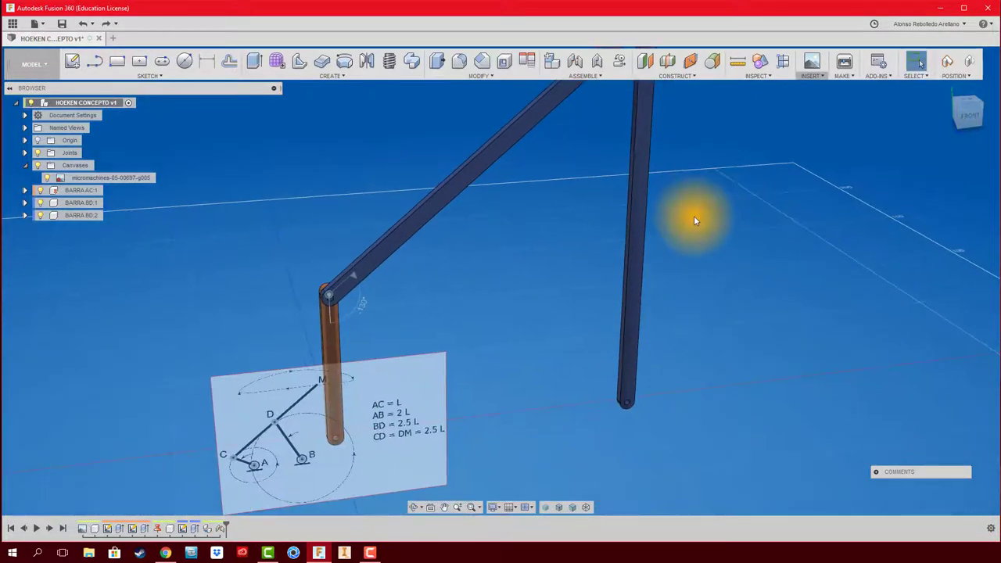
scroll(693, 214, down, 3)
scroll(693, 212, down, 2)
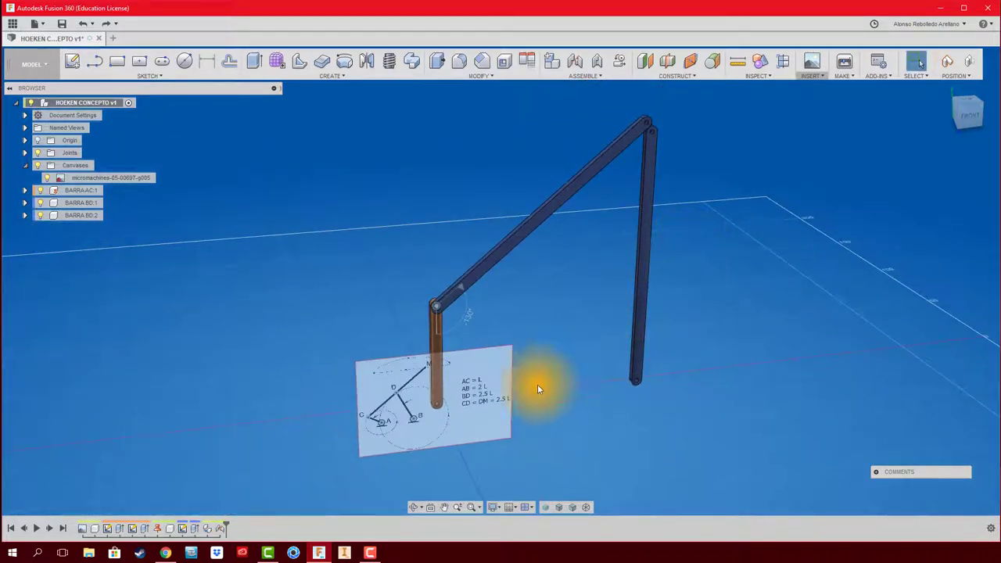
scroll(423, 433, up, 3)
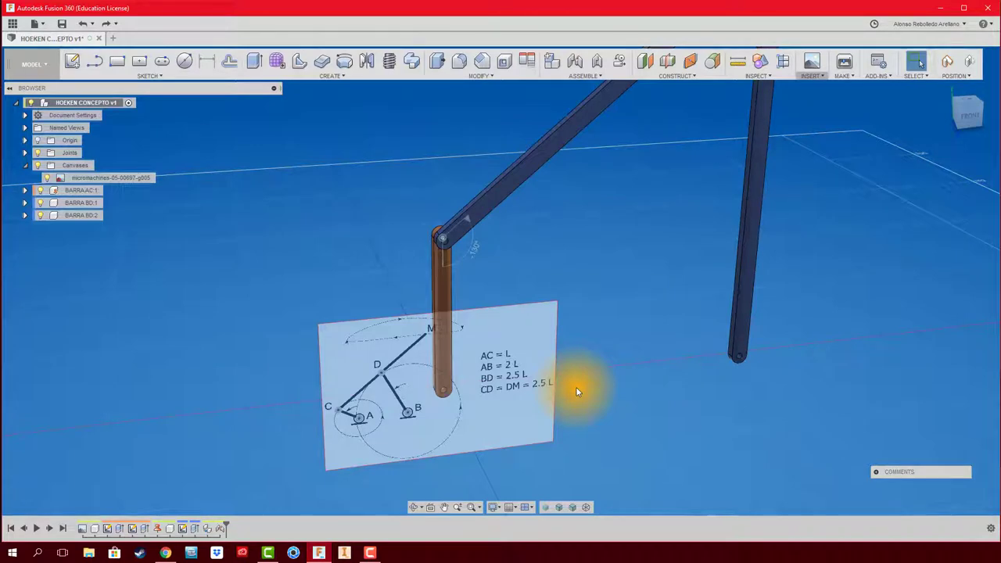
scroll(568, 344, down, 3)
scroll(586, 306, up, 3)
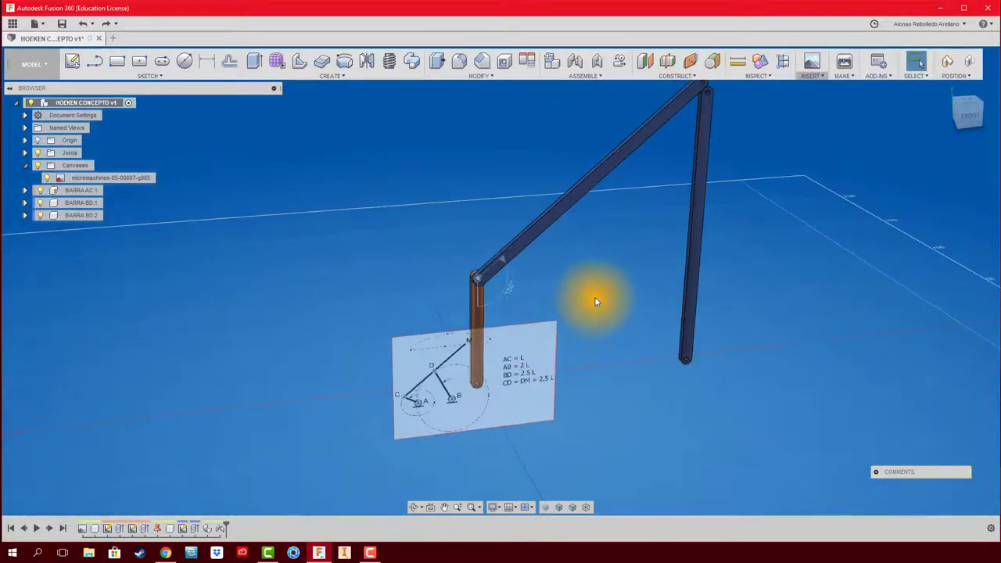
scroll(485, 407, up, 1)
scroll(466, 441, up, 2)
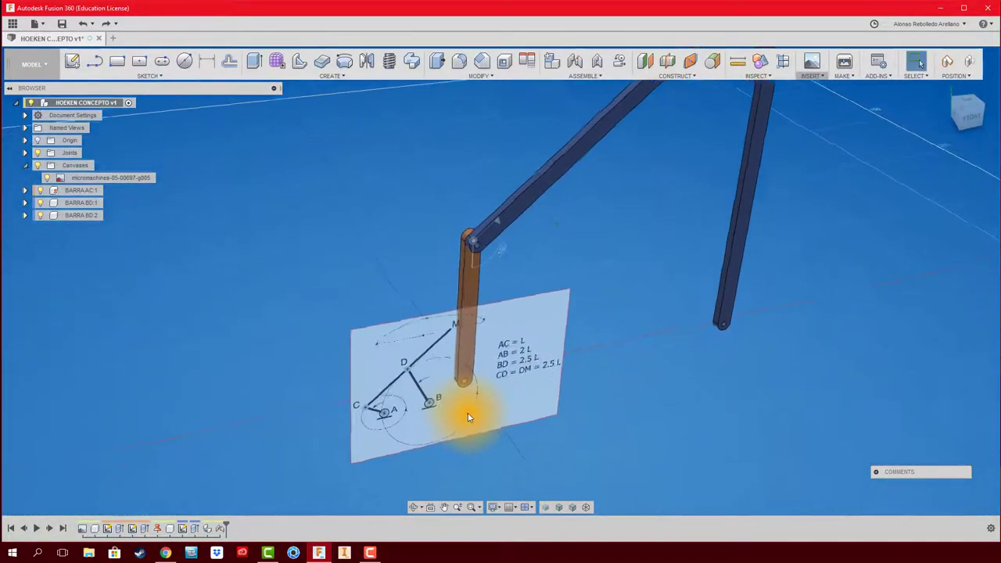
scroll(413, 368, up, 1)
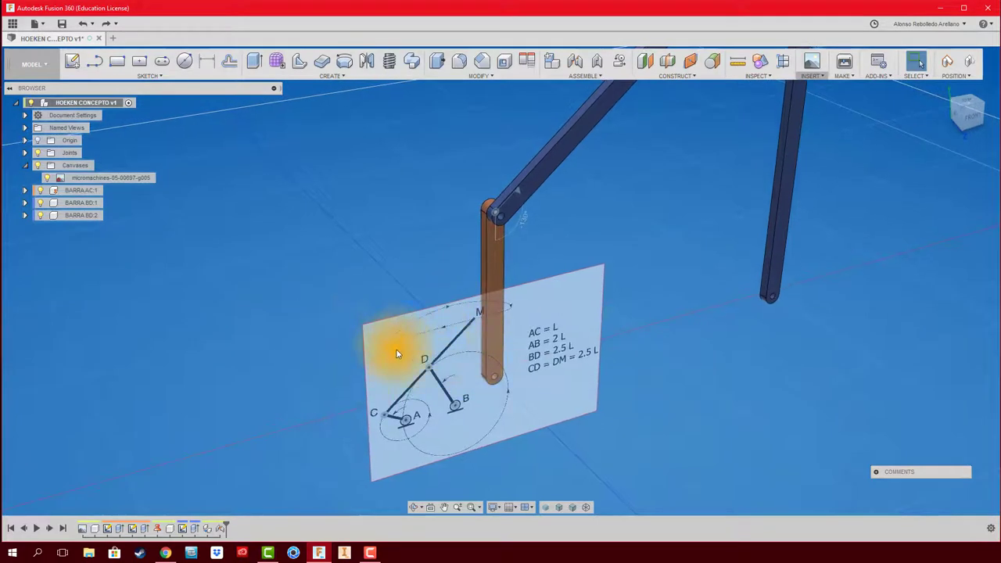
- Hide the reference canvas image and create an empty root-level component named SOPORTE
click(46, 179)
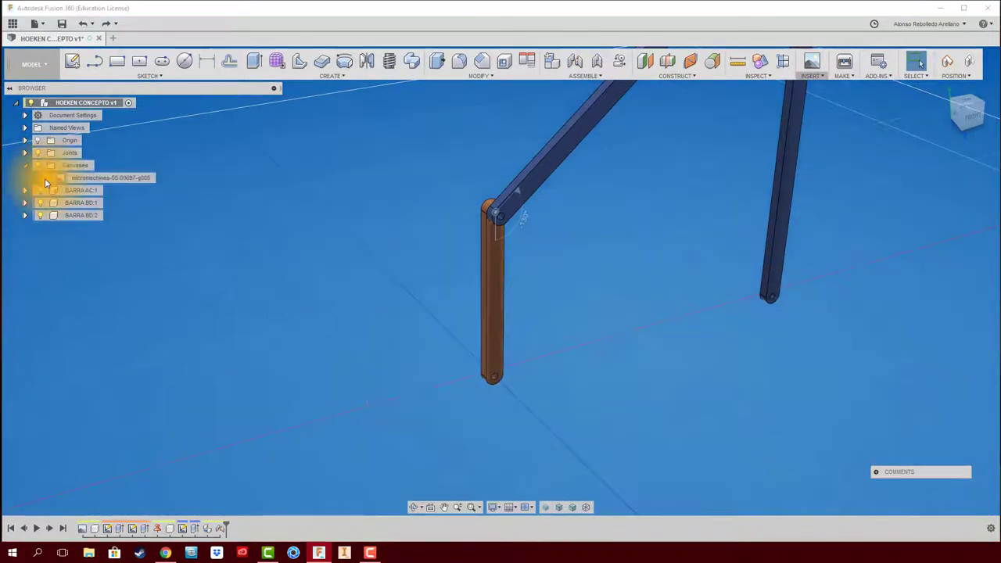
right_click(105, 104)
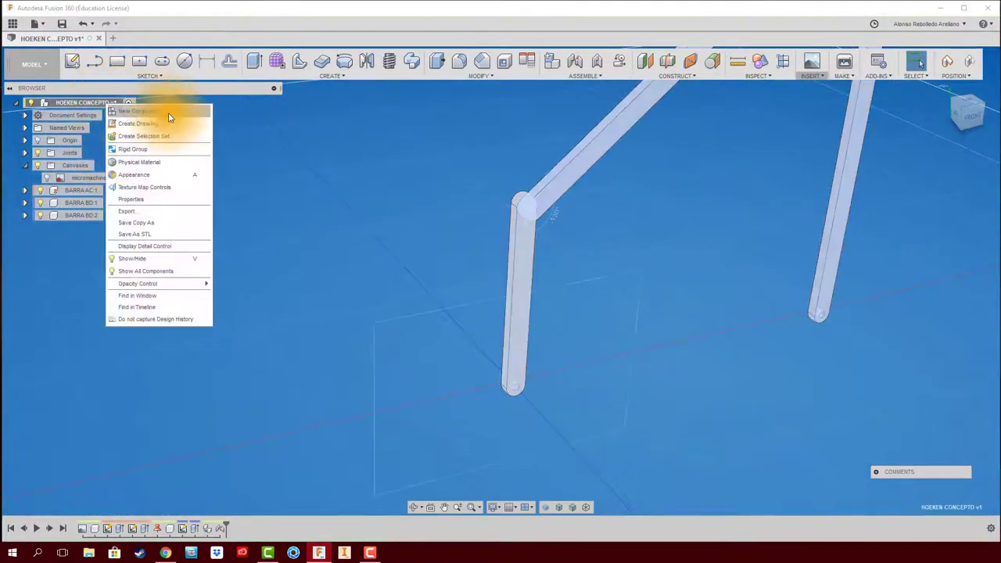
click(168, 113)
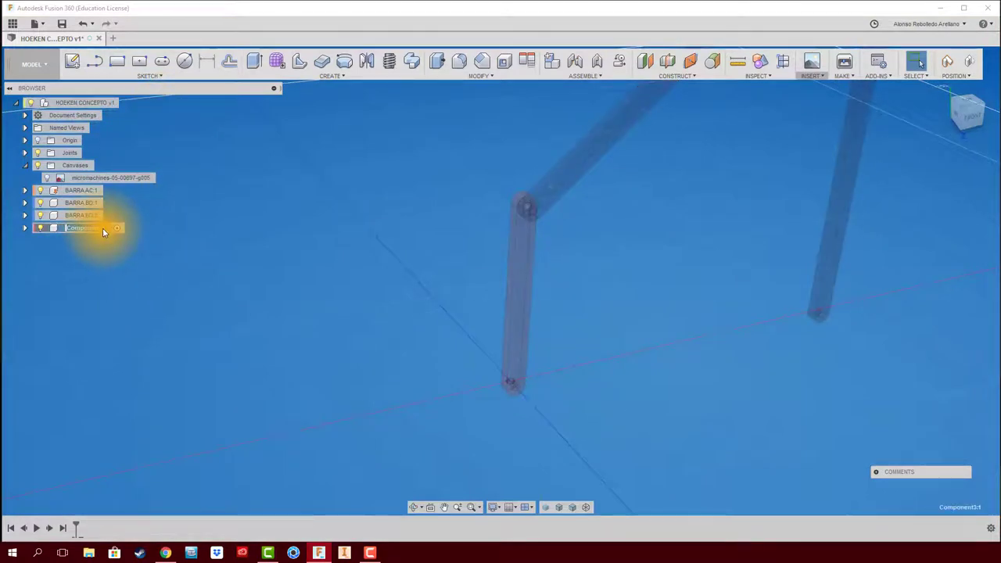
text(s)
text(PORTE)
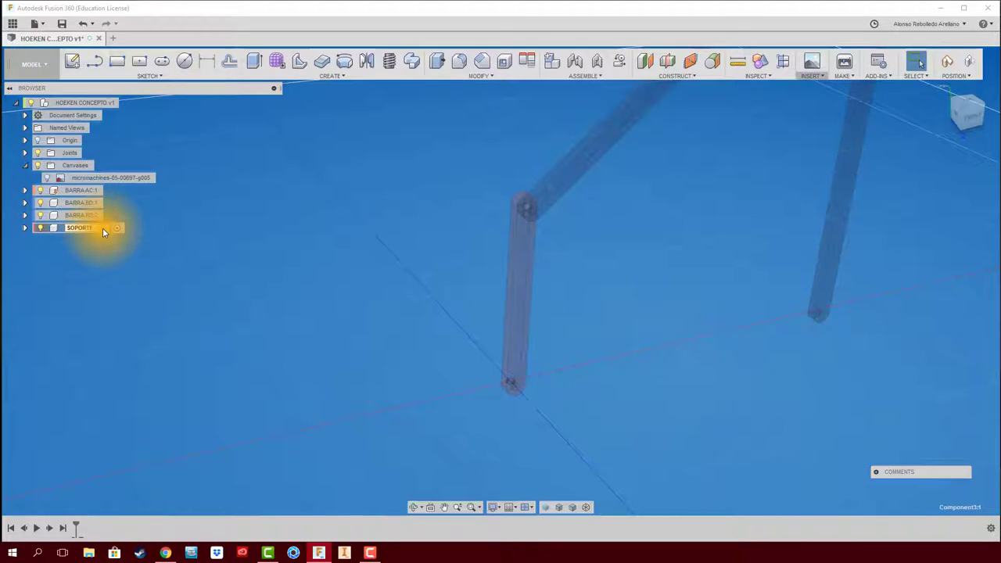
key(Return)
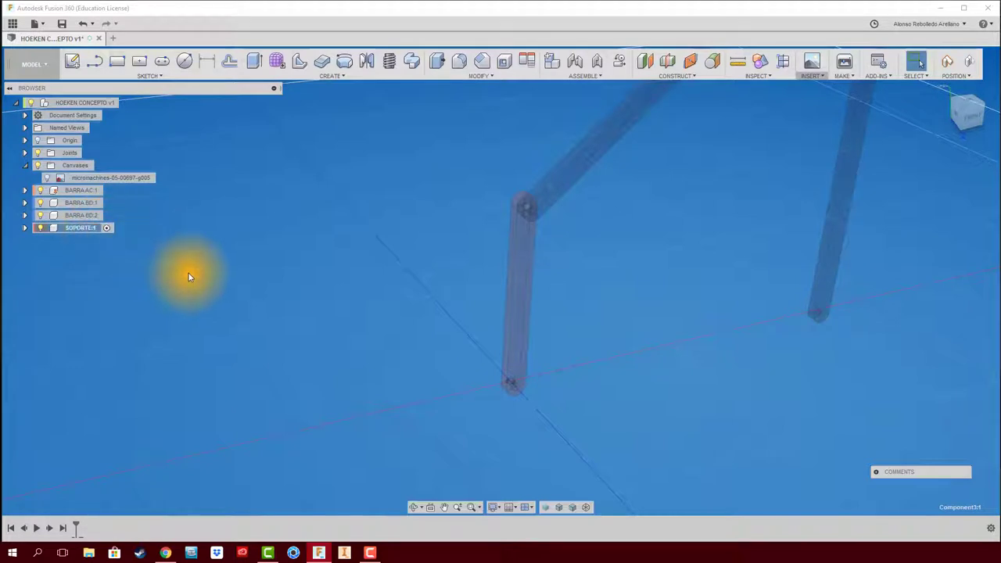
click(164, 63)
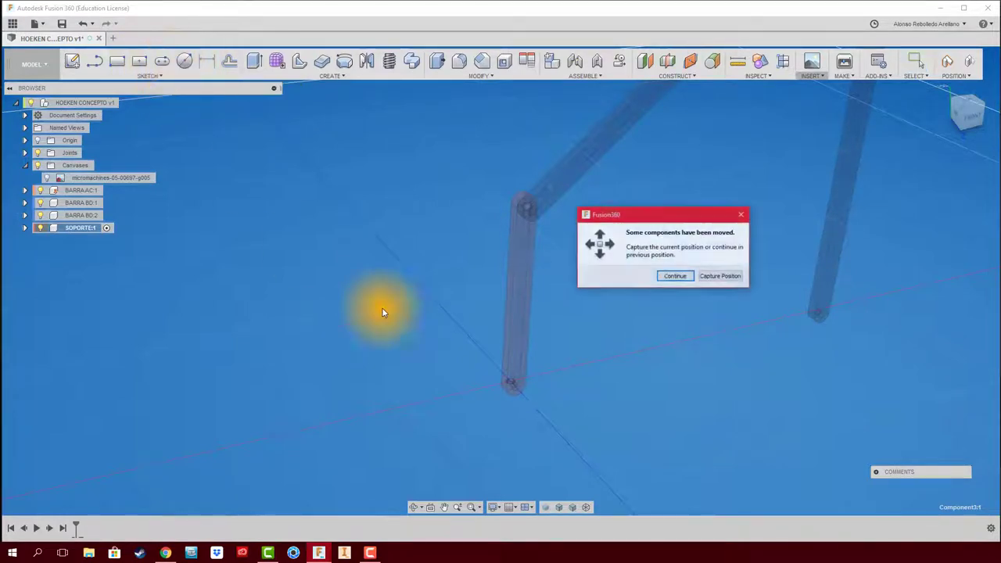
- On the bar face, sketch a centre-point slot running down from the bar's lower pivot
click(715, 276)
click(524, 344)
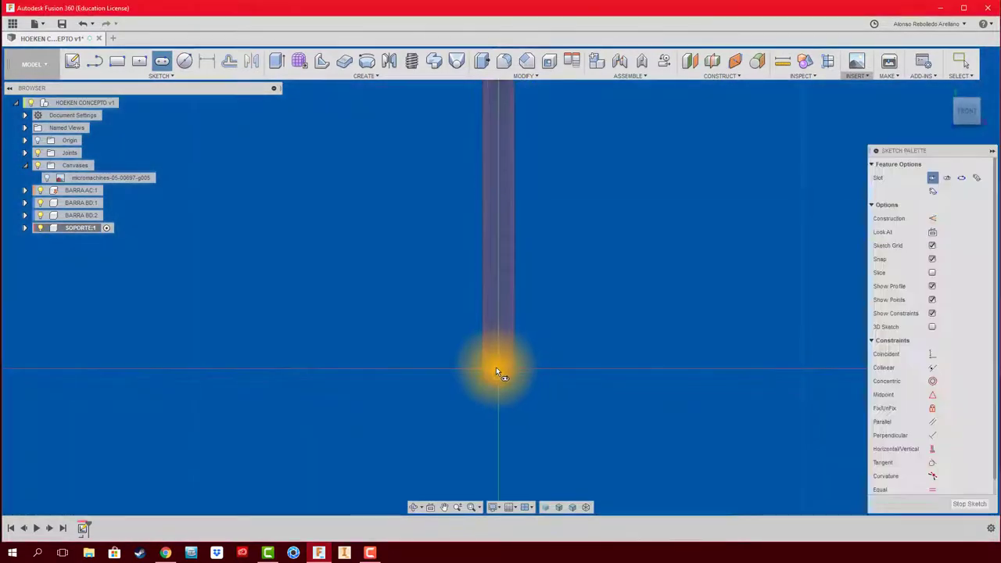
click(497, 368)
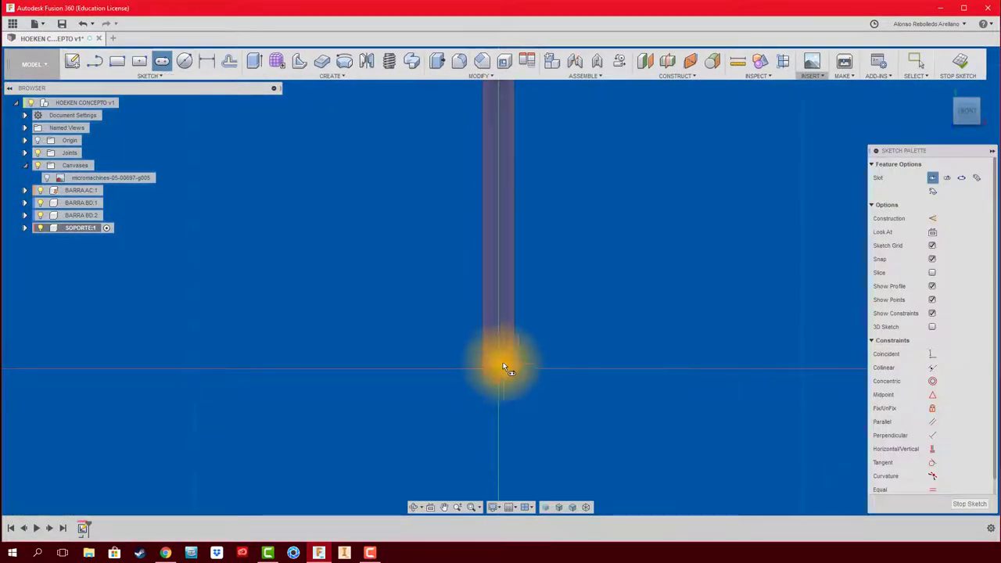
click(495, 424)
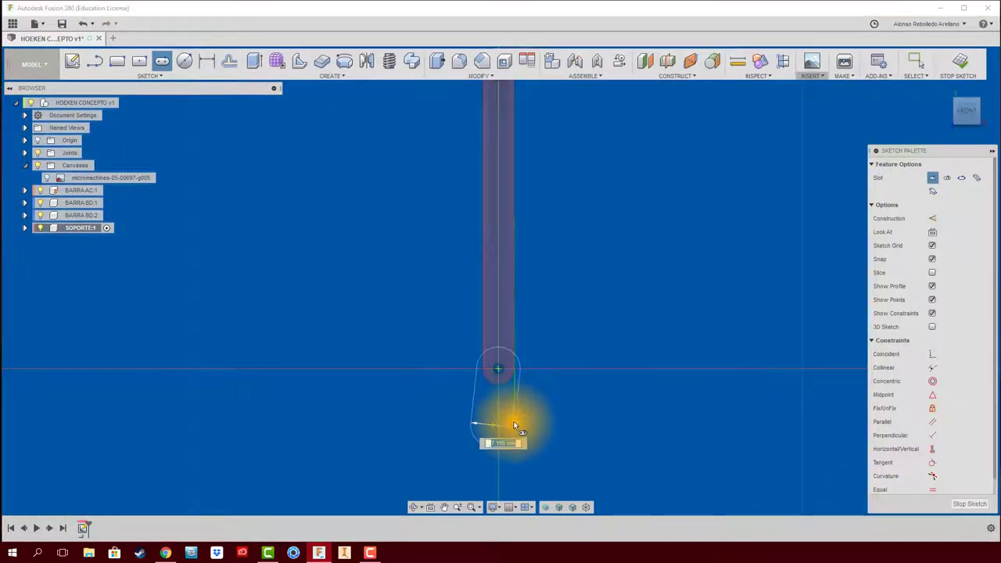
key(Escape)
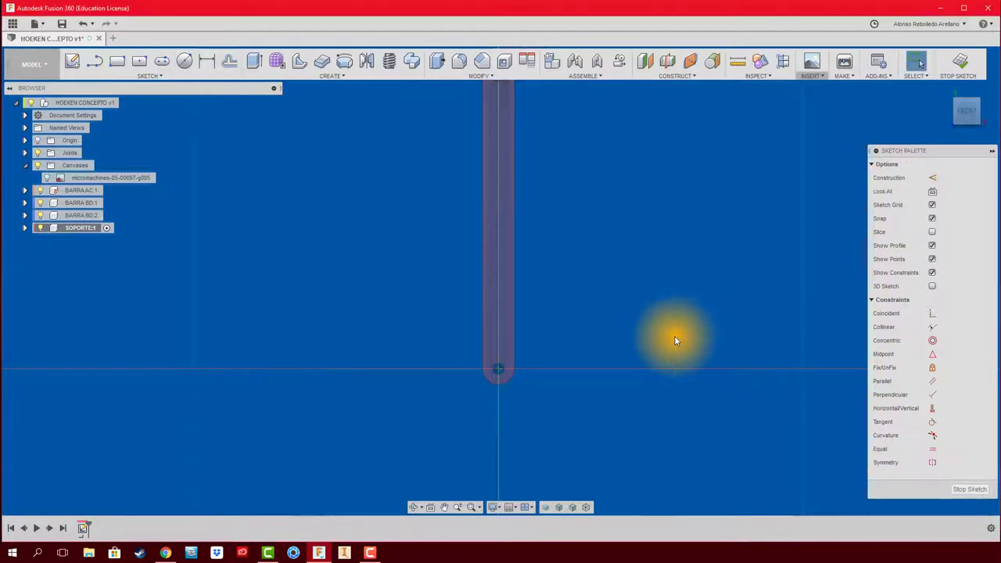
click(162, 60)
click(497, 368)
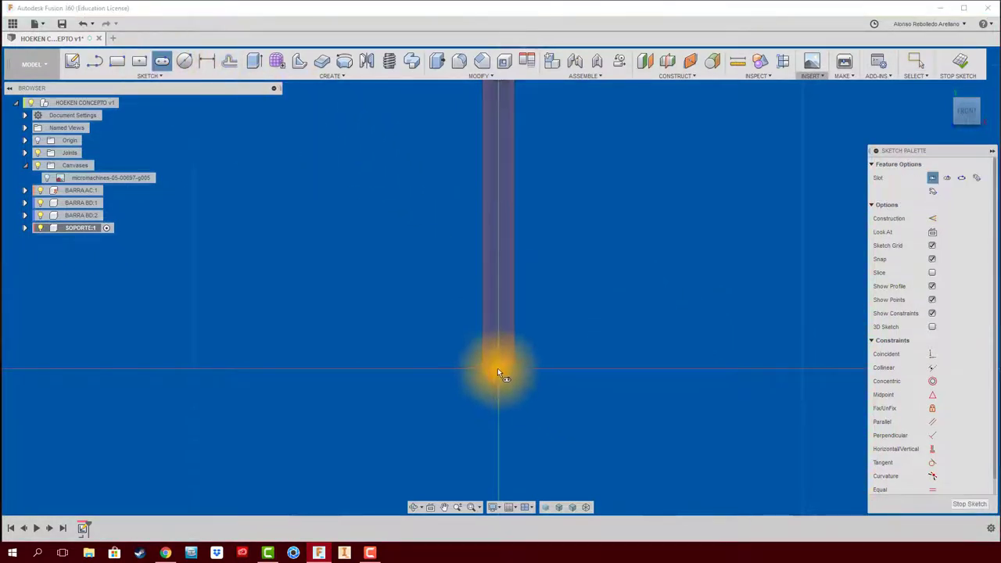
click(500, 436)
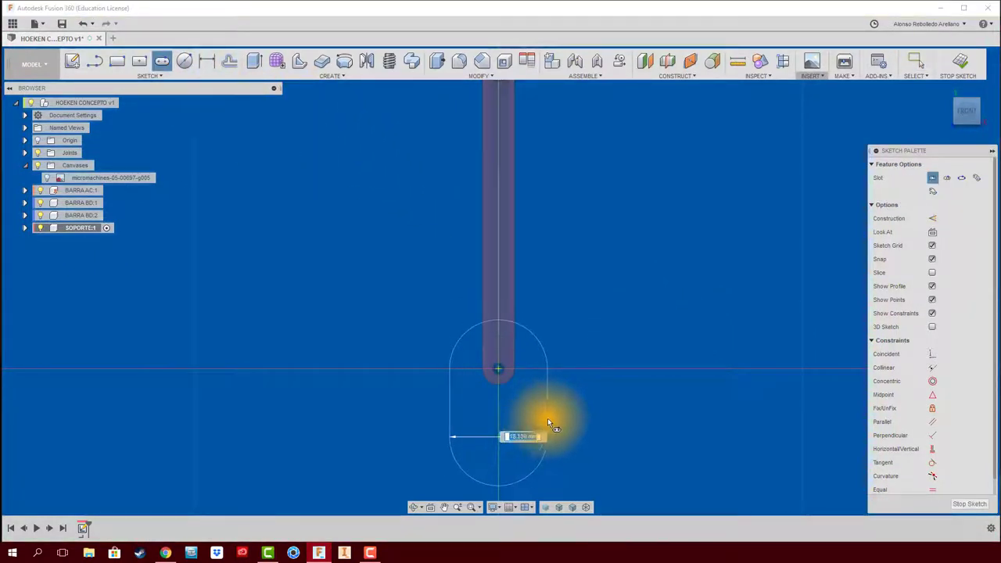
click(579, 417)
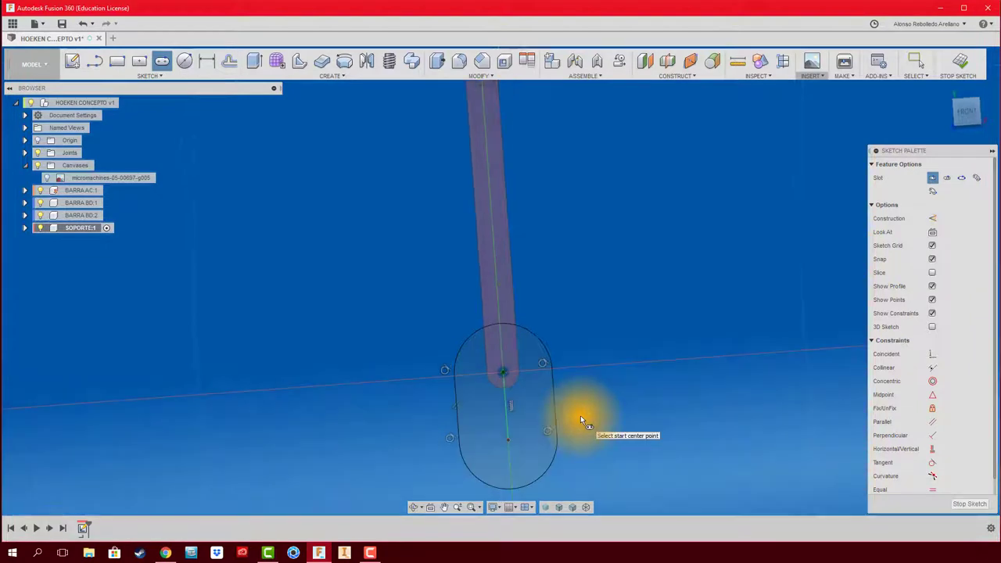
- Dimension the slot width to 16 mm
key(d)
click(459, 414)
click(551, 408)
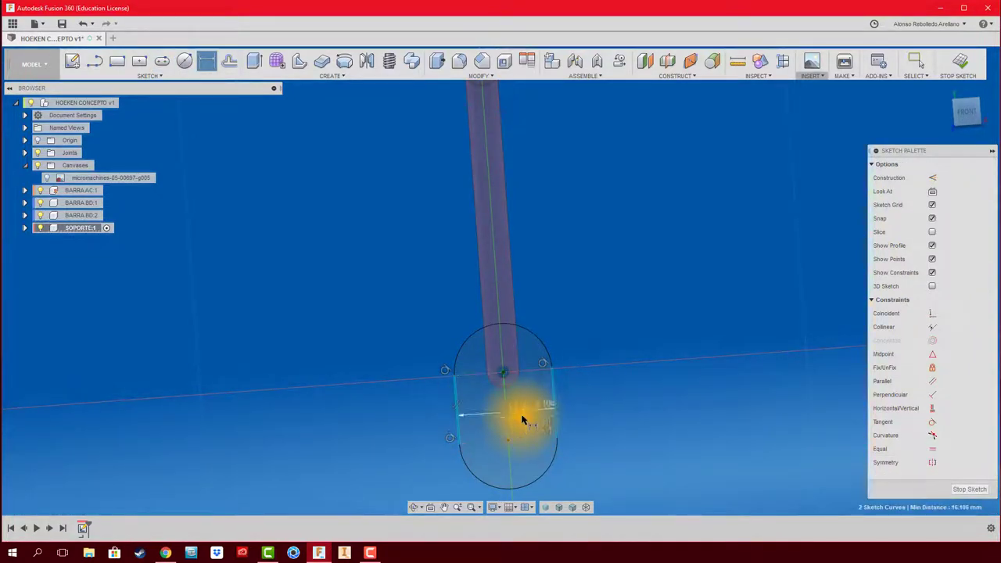
click(517, 423)
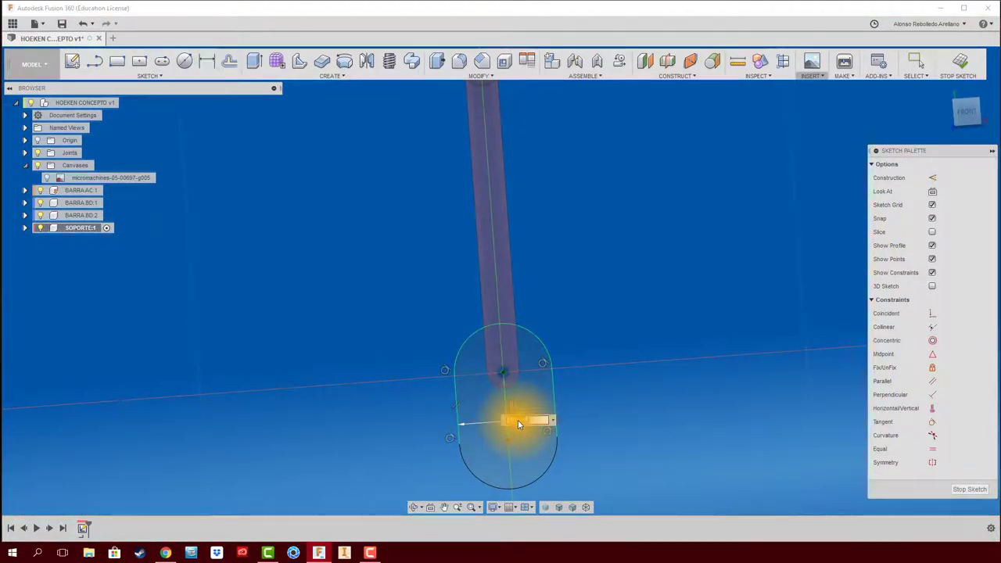
key(Return)
- Draw a small hole circle at the pivot
shift+middle_drag(517, 419, 521, 387)
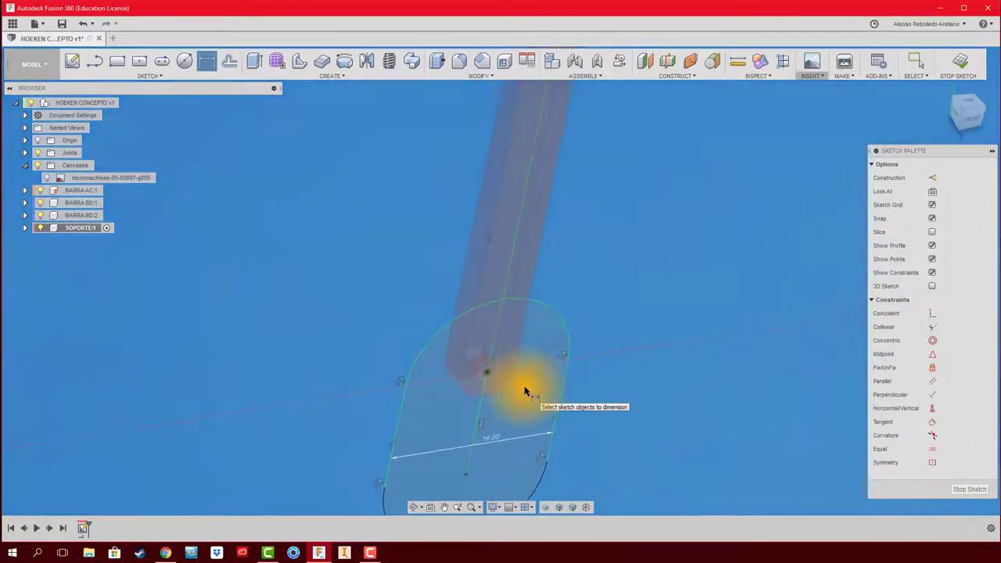
scroll(523, 391, up, 2)
key(c)
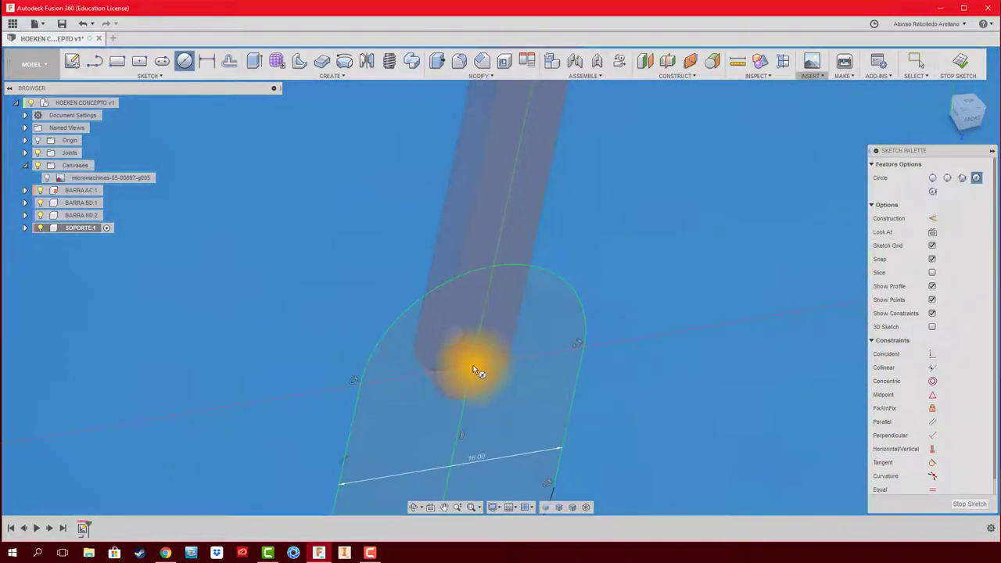
click(483, 355)
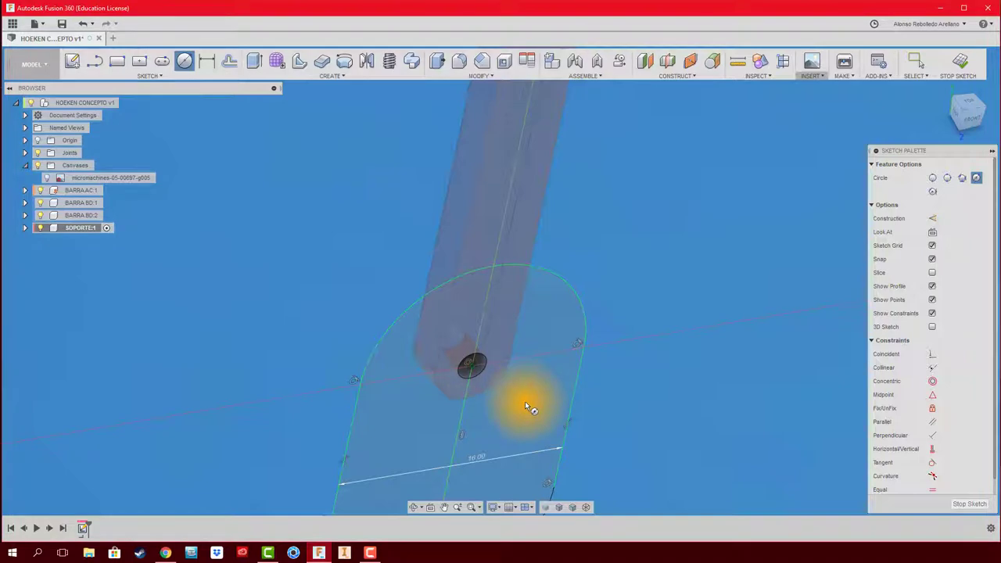
- Extrude both slot profiles 10 mm into the SOPORTE support block
key(e)
click(525, 395)
click(489, 337)
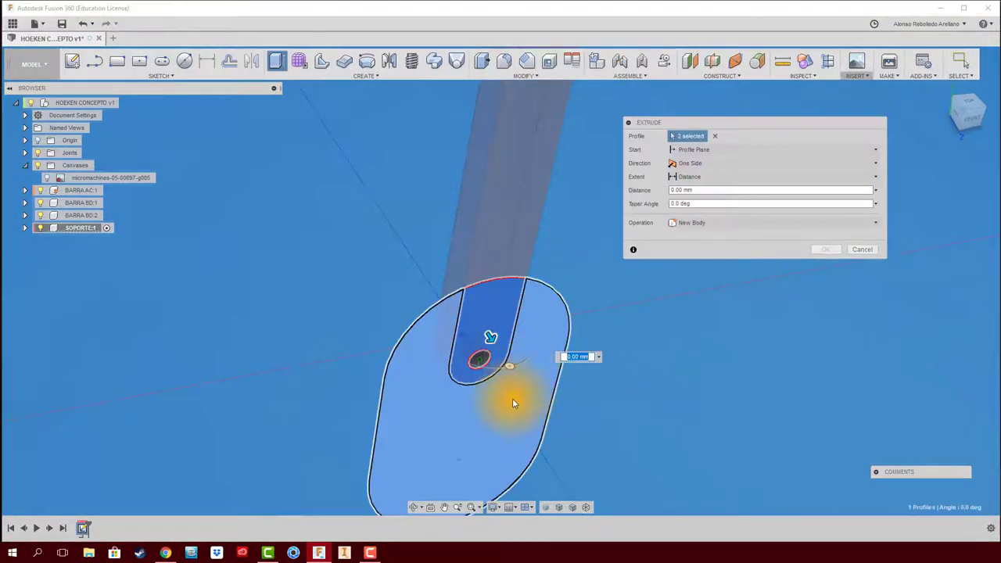
mouse_move(486, 353)
mouse_down()
mouse_move(545, 381)
mouse_move(710, 189)
mouse_up()
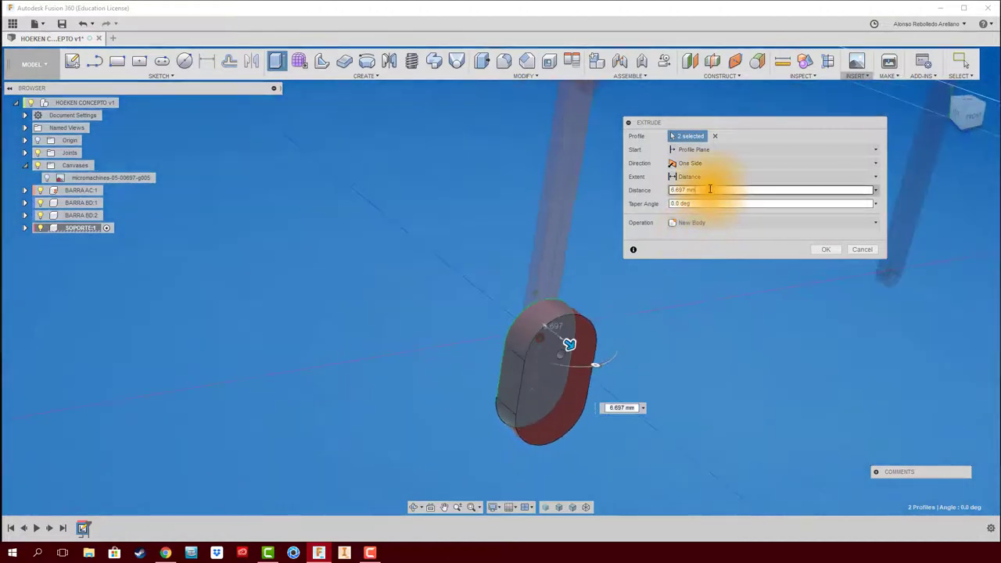
click(710, 189)
text(10)
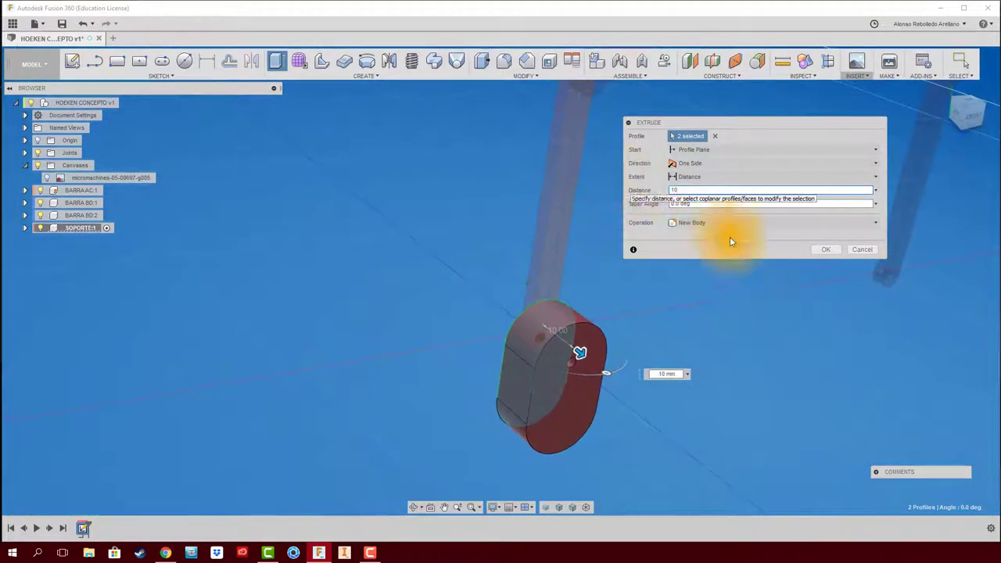
click(826, 249)
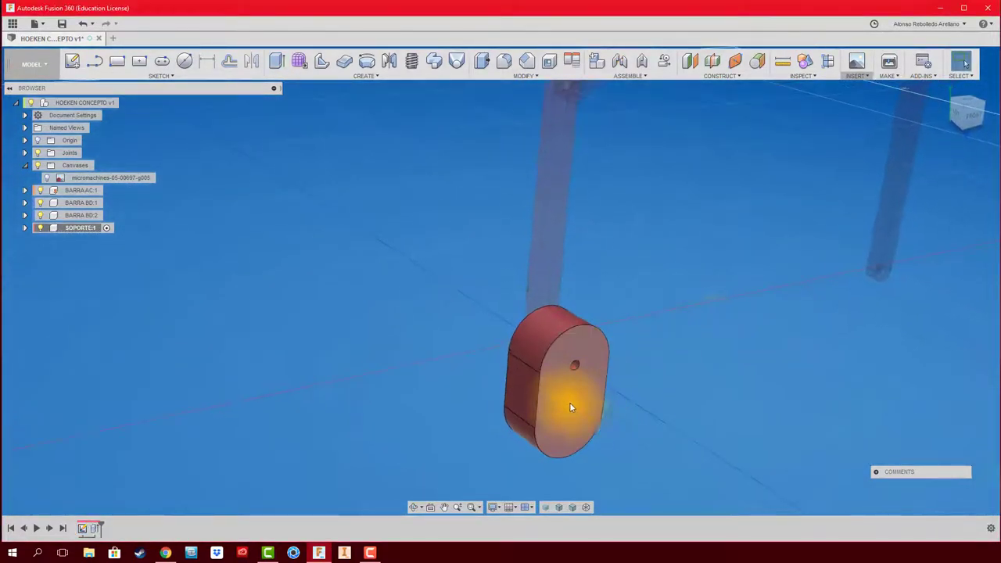
shift+middle_drag(570, 406, 221, 327)
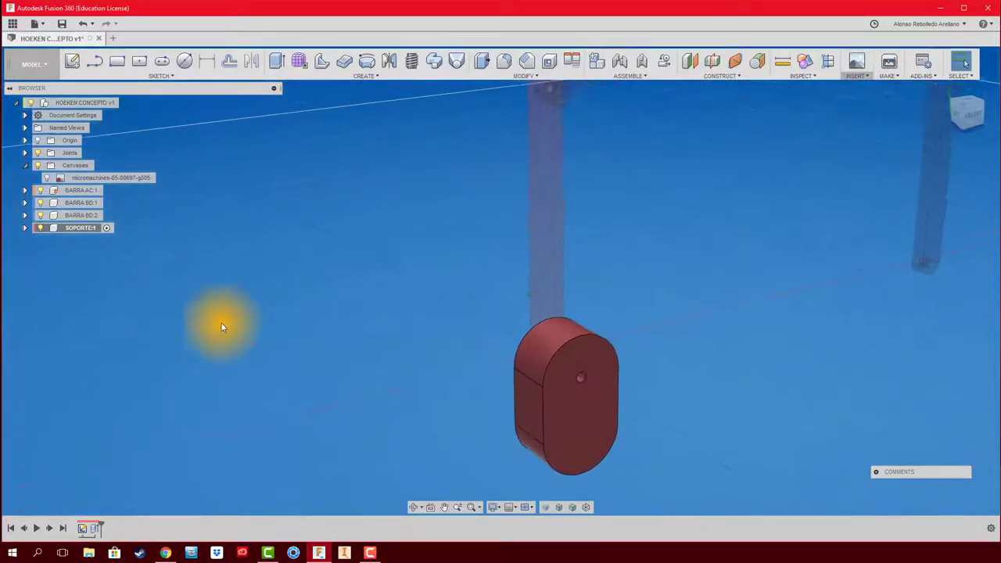
- Activate HOEKEN CONCEPTO v1 in the Browser so every bar and SOPORTE show together
right_click(92, 229)
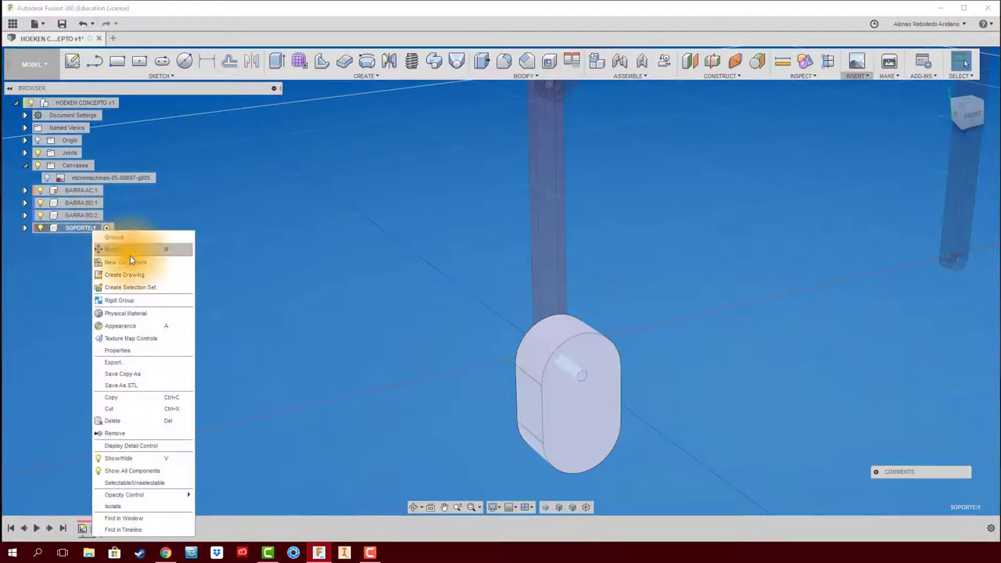
click(272, 255)
right_click(72, 192)
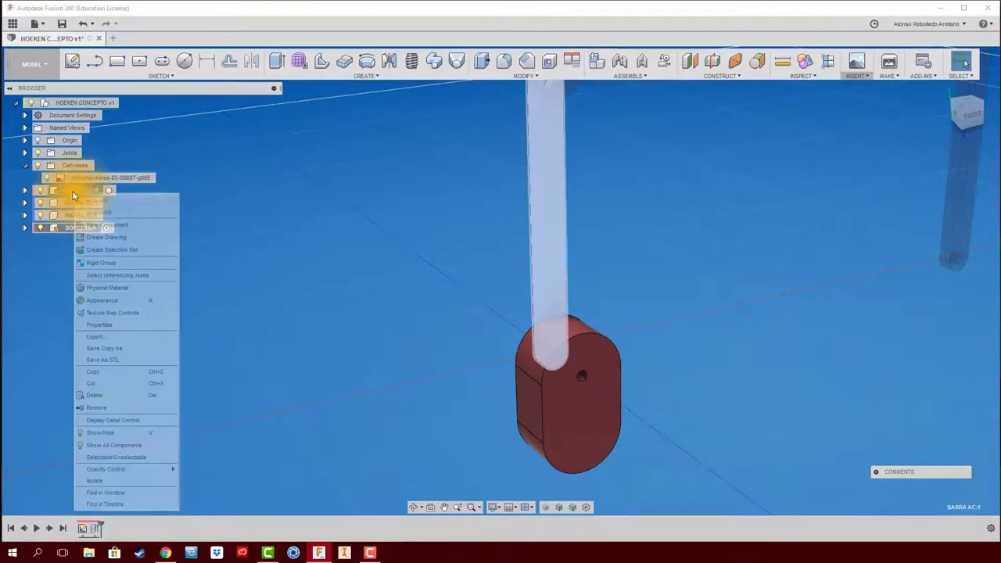
click(104, 213)
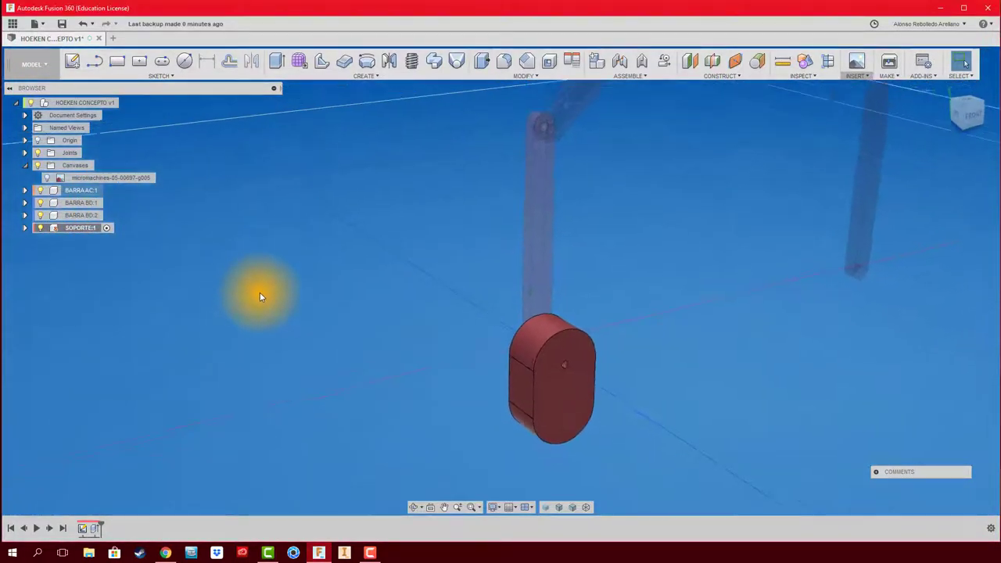
click(124, 102)
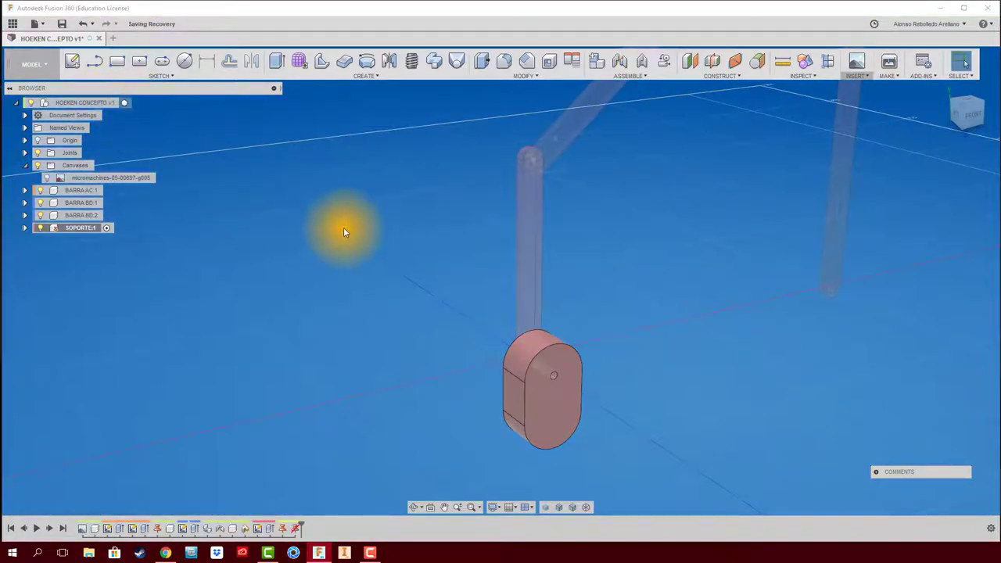
click(127, 103)
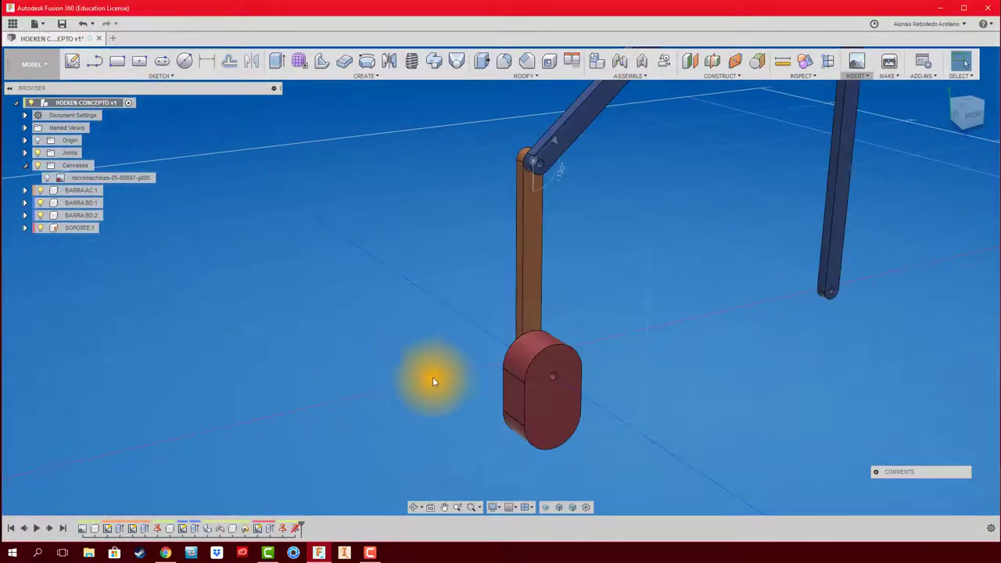
mouse_move(432, 377)
shift+middle_down()
mouse_move(520, 377)
mouse_move(515, 337)
shift+middle_up()
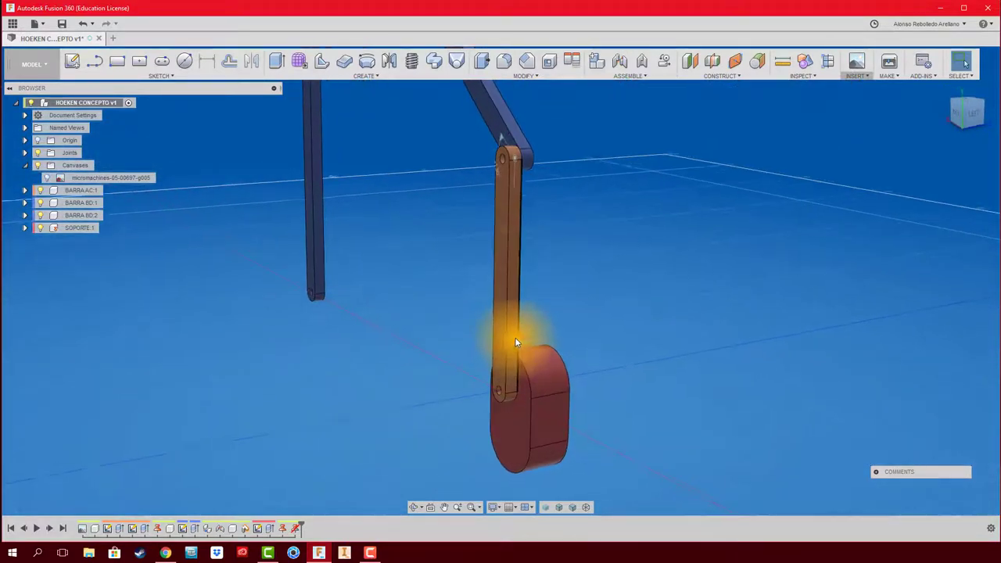
mouse_move(550, 394)
shift+middle_down()
mouse_move(608, 394)
mouse_move(604, 407)
mouse_move(652, 335)
mouse_move(641, 78)
mouse_move(629, 85)
shift+middle_up()
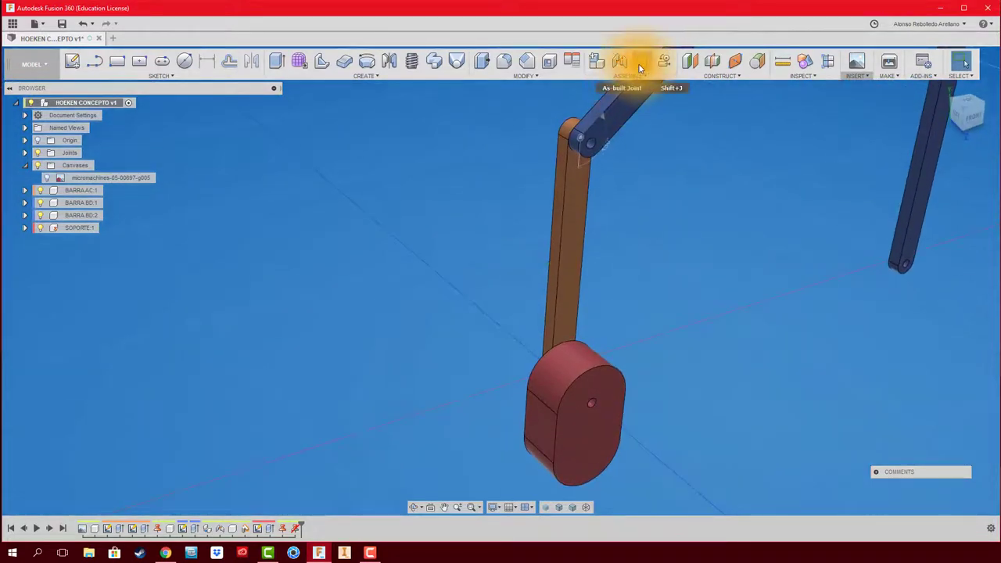
- Add an as-built revolute joint between BARRA AC and SOPORTE at the pivot hole, then test-swing it
click(641, 61)
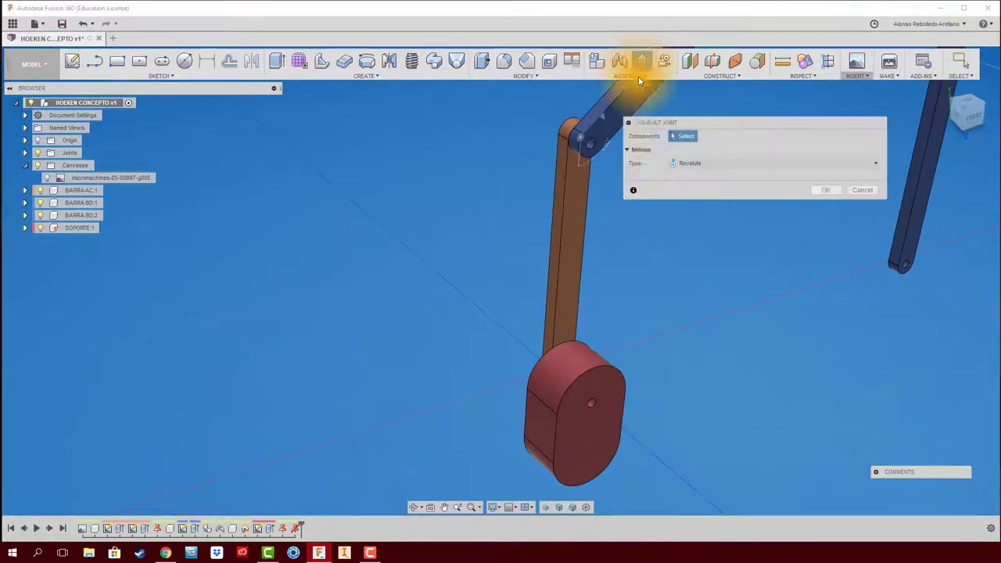
click(575, 263)
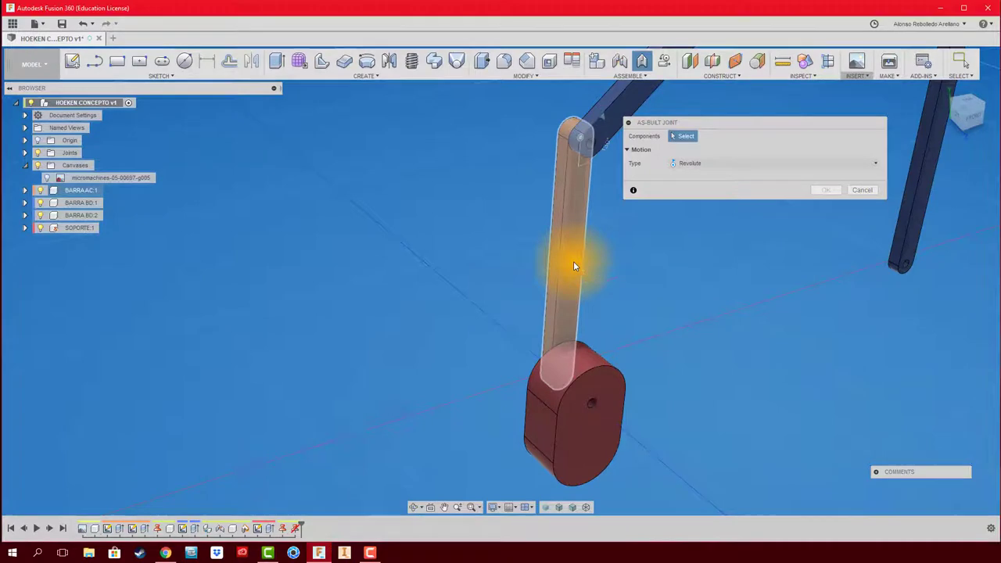
click(593, 380)
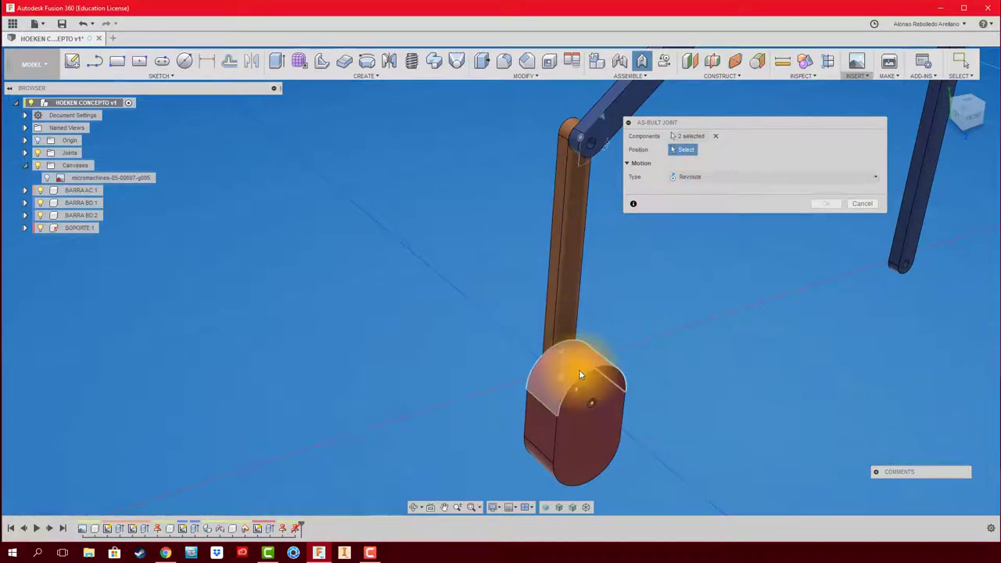
click(594, 406)
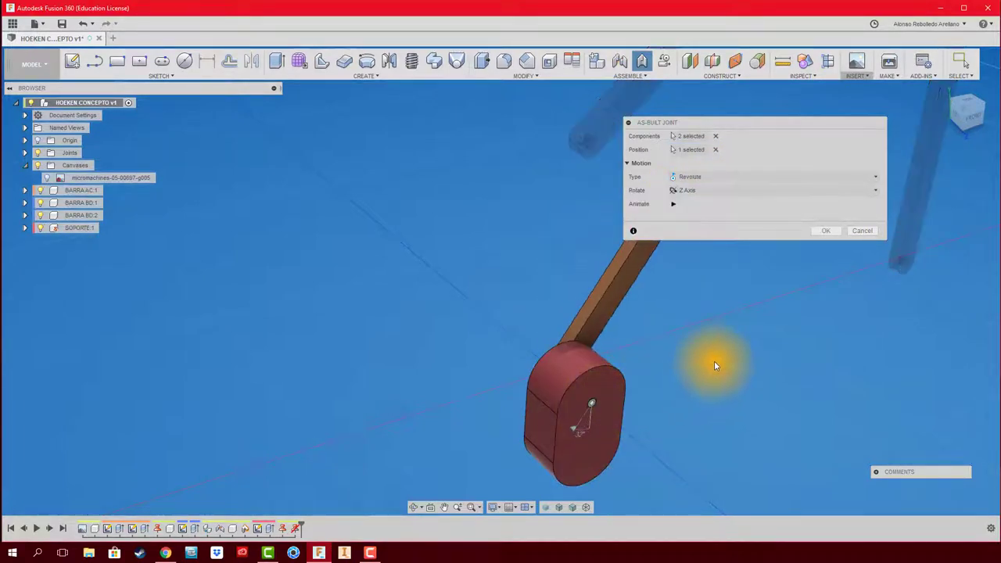
click(826, 230)
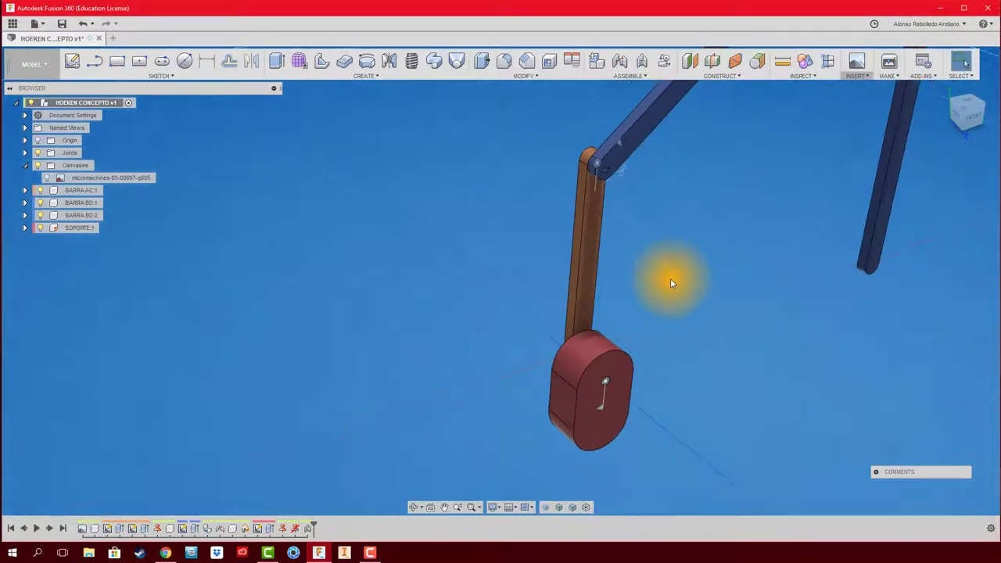
drag(594, 254, 528, 270)
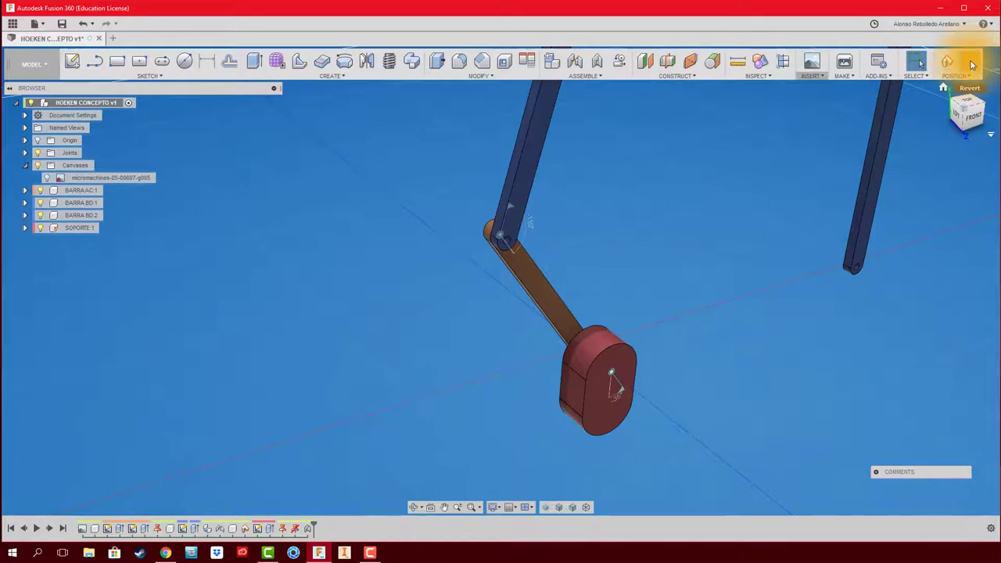
- Revert the linkage to its original positions and select SOPORTE:1
click(971, 65)
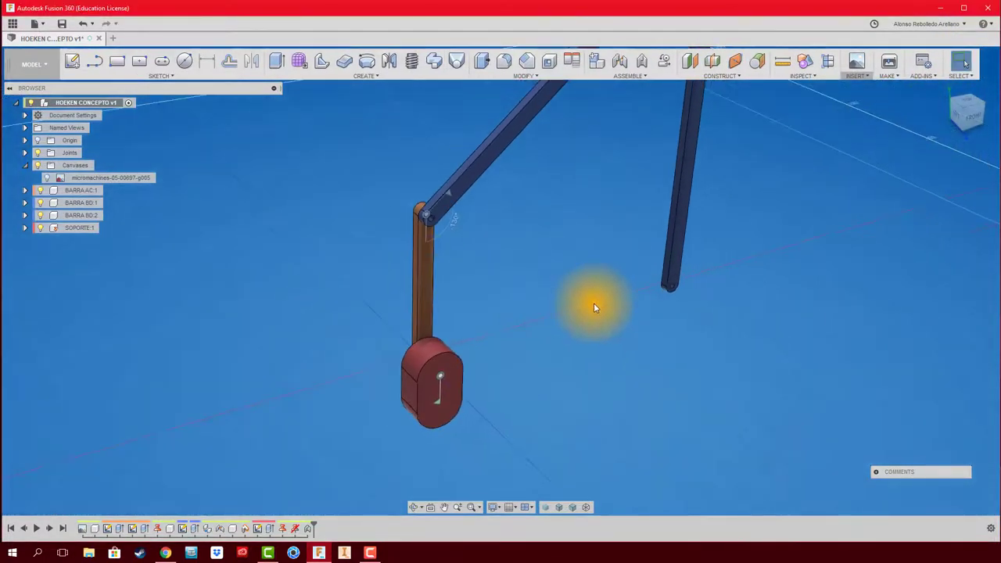
click(79, 228)
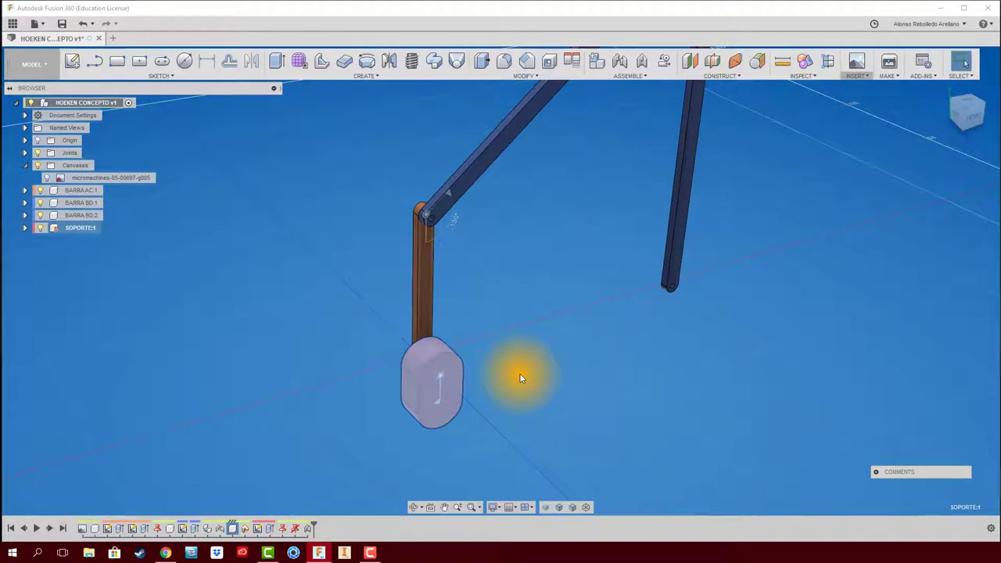
click(49, 177)
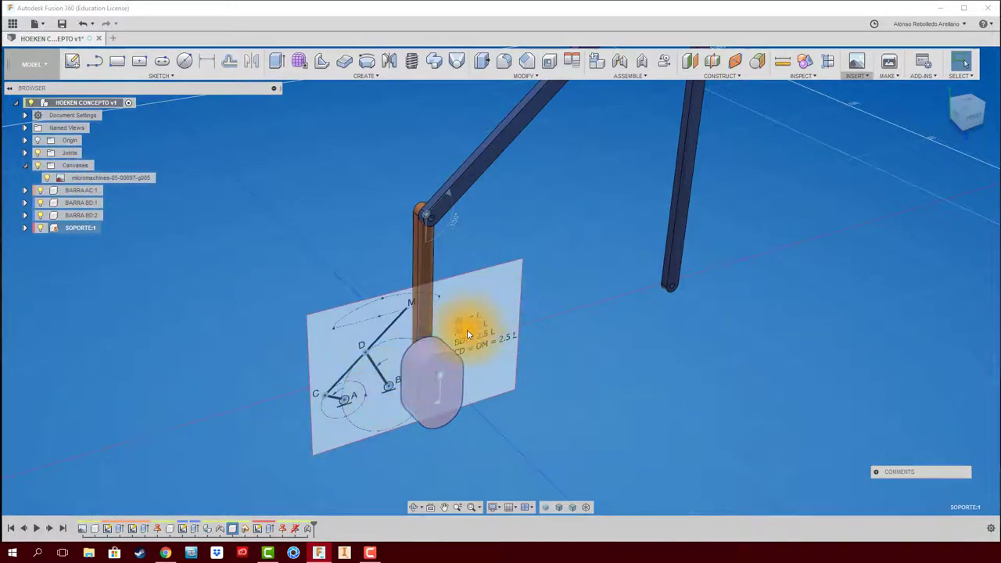
click(47, 178)
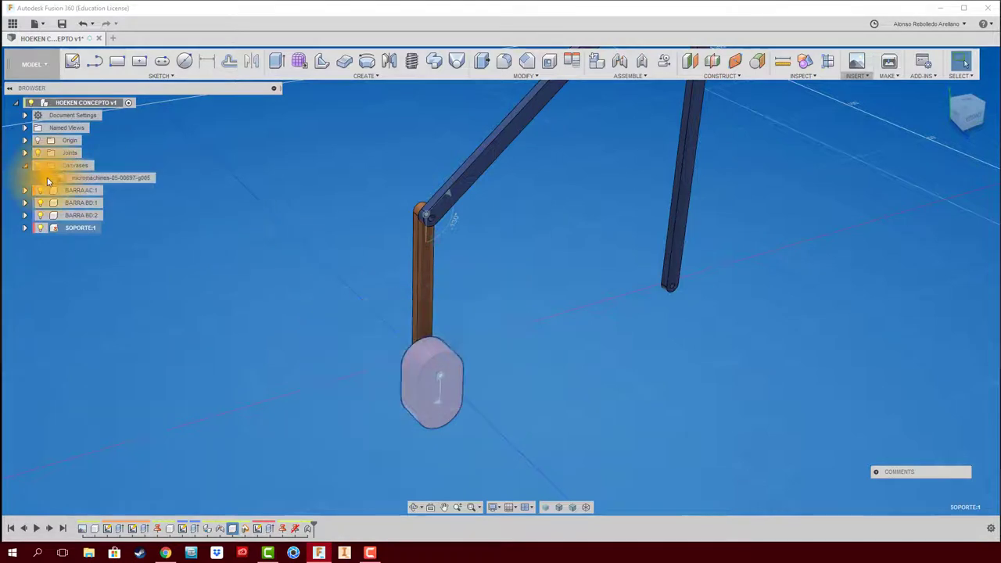
click(81, 233)
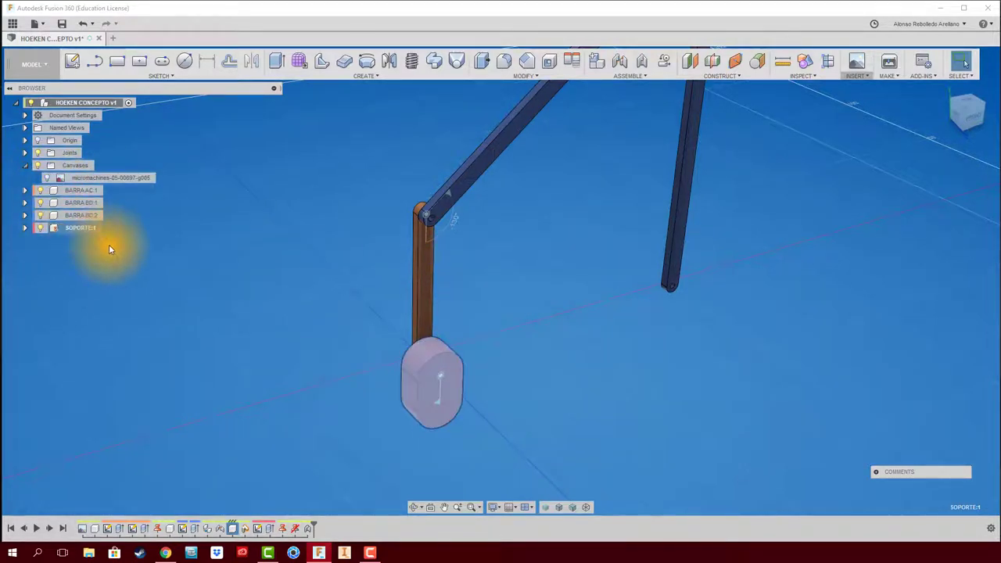
- Copy and paste SOPORTE, slide the copy sideways, then undo the move
key(ctrl+c)
key(ctrl+v)
drag(457, 373, 823, 303)
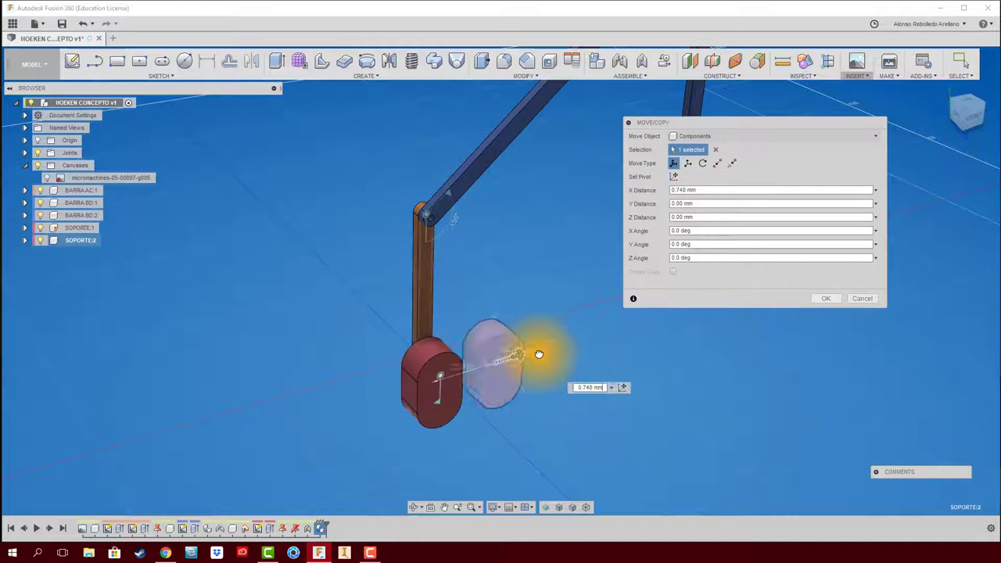
click(824, 302)
mouse_move(811, 297)
shift+middle_down()
mouse_move(726, 347)
mouse_move(708, 372)
shift+middle_up()
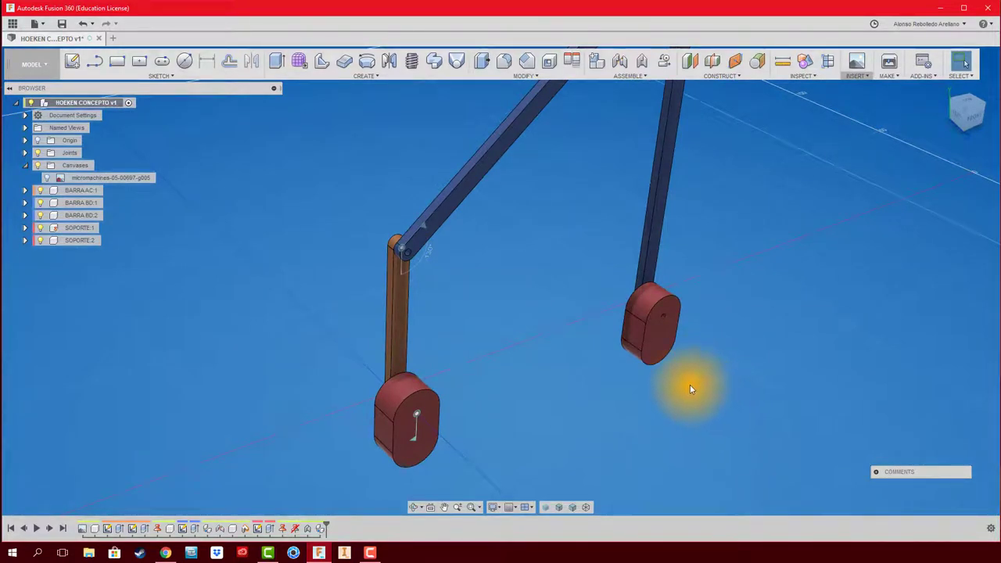
key(ctrl+z)
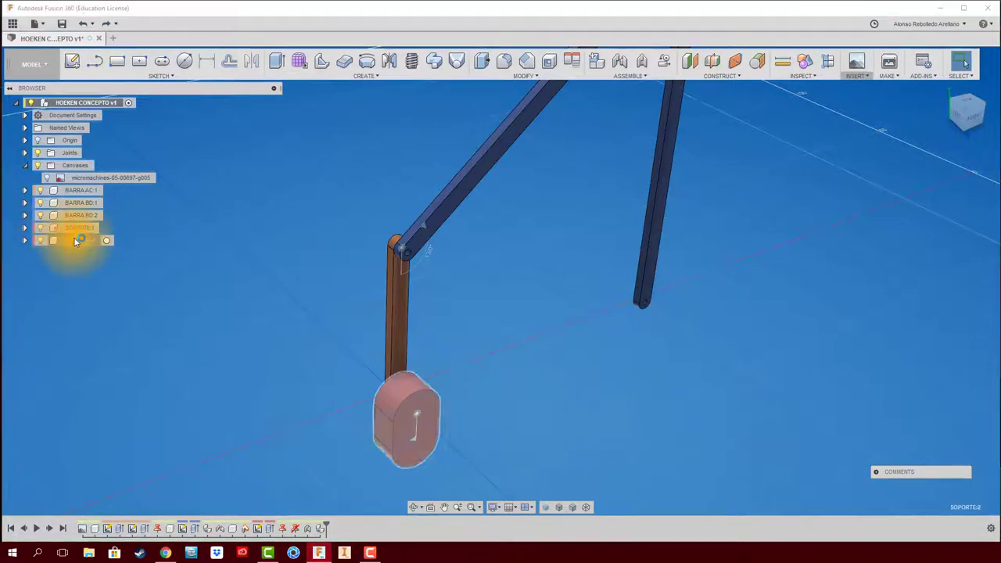
- Delete the stray SOPORTE:2 and paste a new copy about 73 mm over, under the right bar
right_click(76, 243)
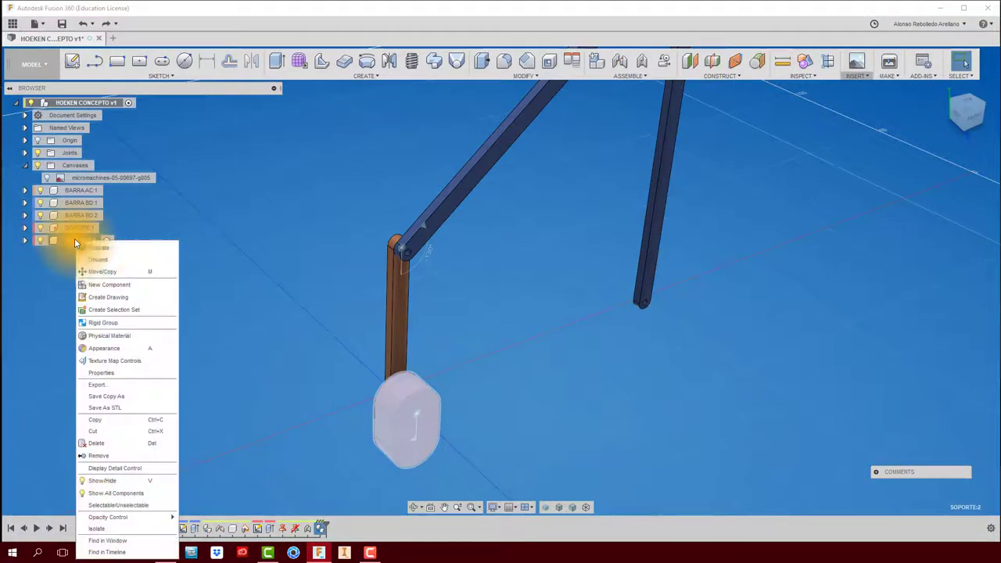
click(109, 443)
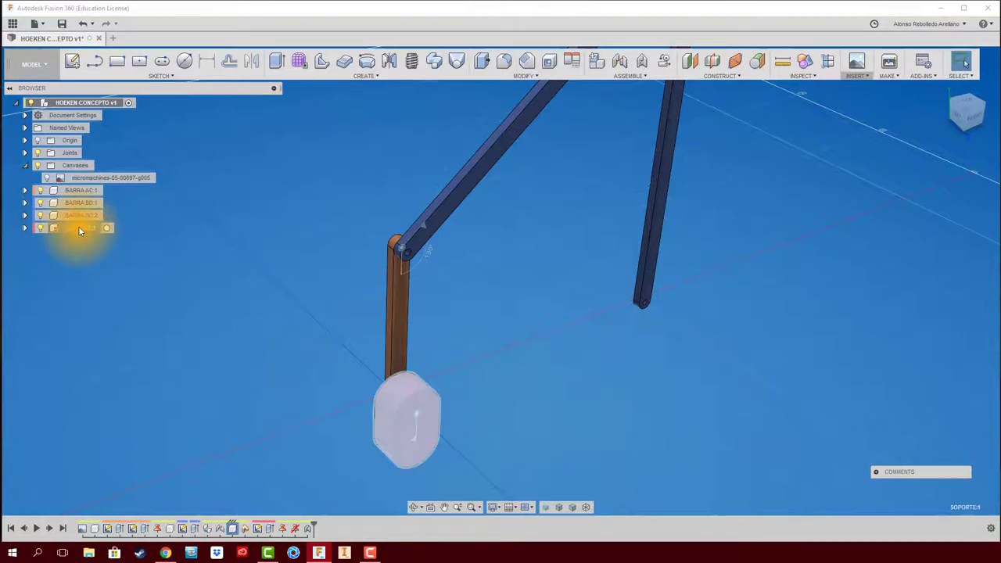
key(ctrl+v)
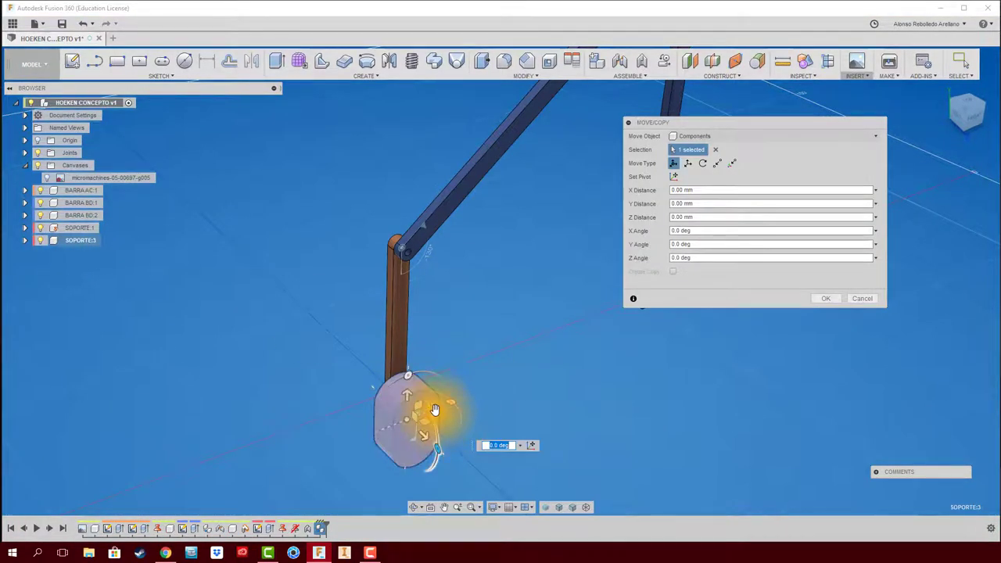
drag(435, 409, 620, 342)
text(100)
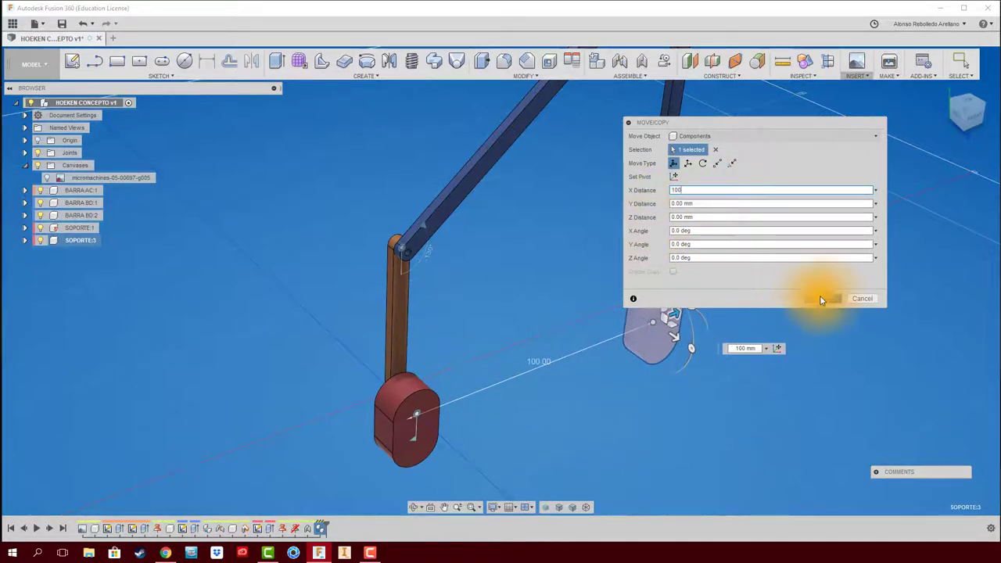
click(821, 299)
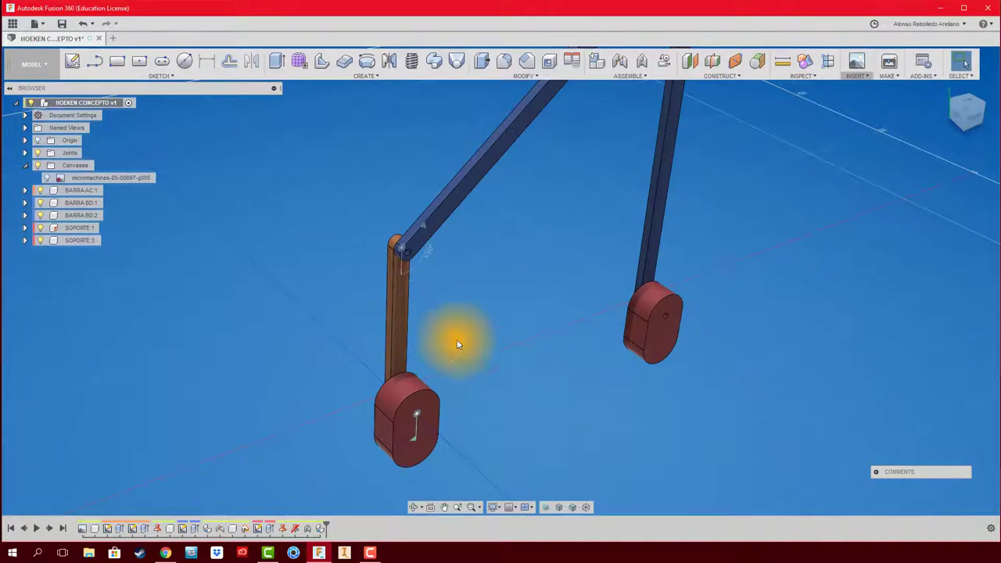
- Select the new SOPORTE:3 block and bring the right bar into view
right_click(81, 243)
click(101, 259)
mouse_move(585, 335)
shift+middle_down()
mouse_move(608, 339)
mouse_move(373, 355)
mouse_move(394, 334)
shift+middle_up()
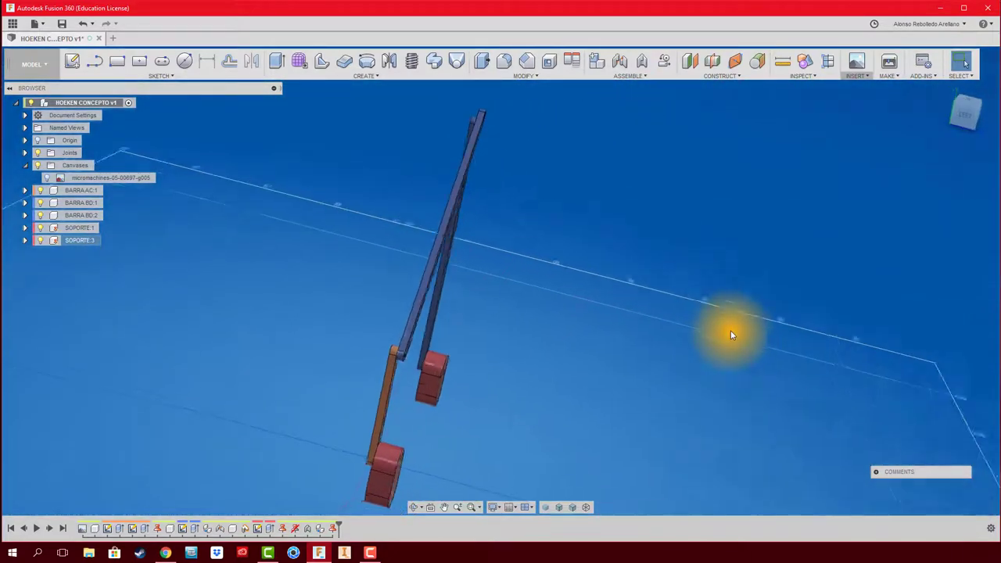
shift+middle_drag(563, 319, 538, 351)
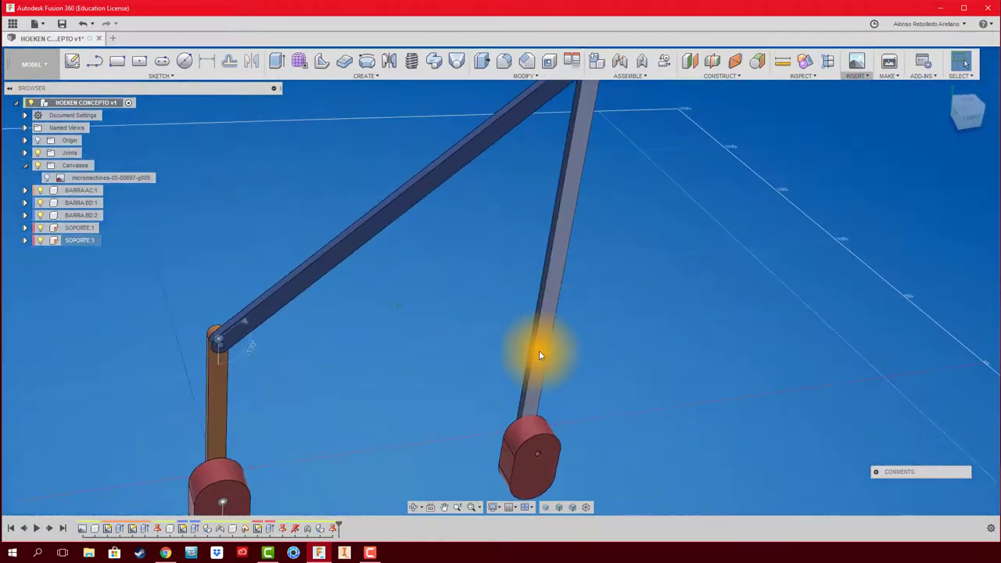
shift+middle_drag(533, 392, 491, 316)
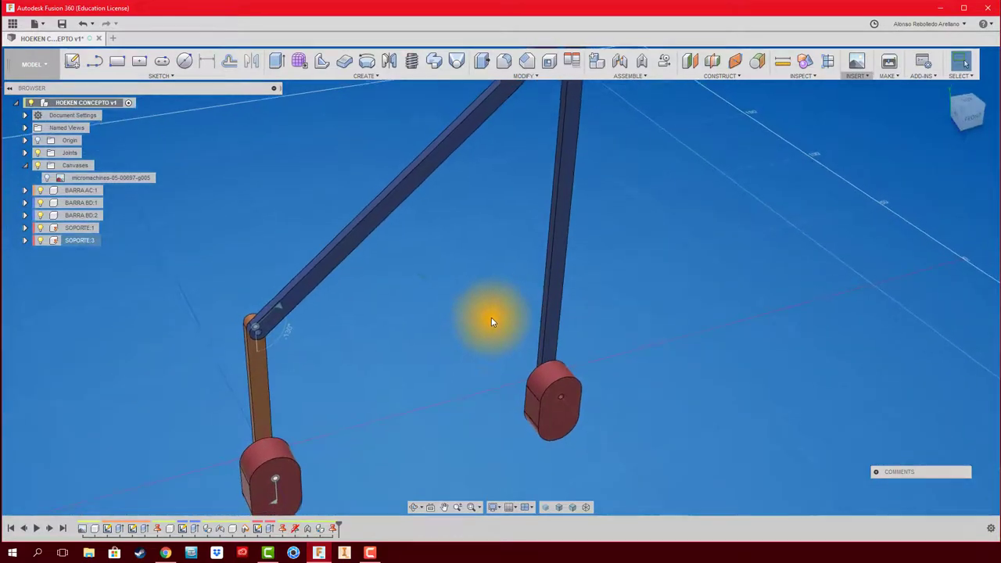
- Add an as-built revolute joint between the standing BD bar and SOPORTE:3 at the hole centre
click(638, 62)
click(557, 296)
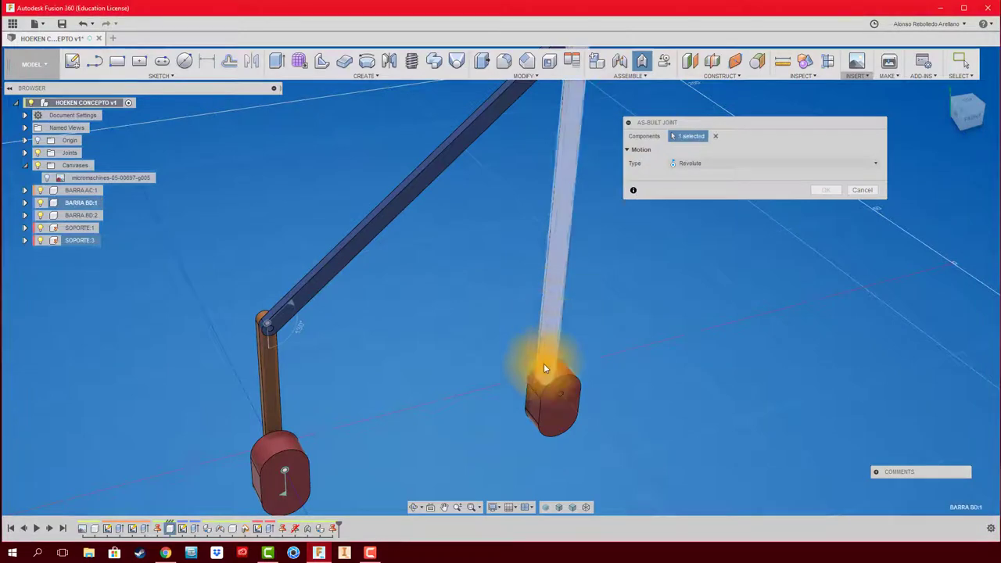
click(562, 394)
scroll(568, 398, up, 2)
click(568, 398)
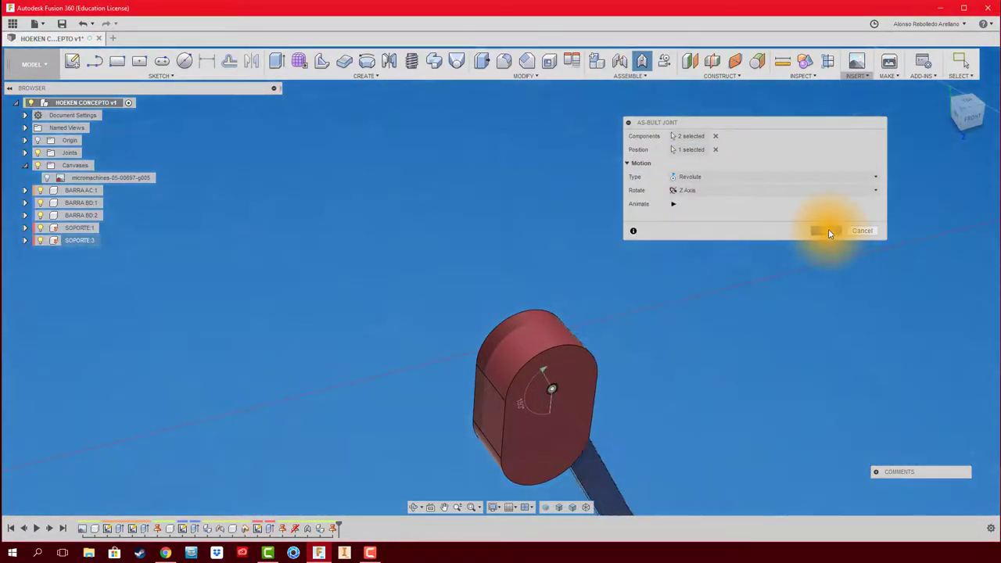
click(827, 230)
scroll(717, 316, down, 1)
scroll(681, 324, down, 2)
scroll(559, 289, down, 1)
mouse_move(560, 293)
shift+middle_down()
mouse_move(493, 440)
mouse_move(534, 359)
mouse_move(599, 275)
mouse_move(480, 277)
mouse_move(474, 286)
mouse_move(605, 137)
mouse_move(635, 78)
shift+middle_up()
- Pin the standing bar's top hole to the diagonal bar's free-end hole with a revolute joint
click(622, 63)
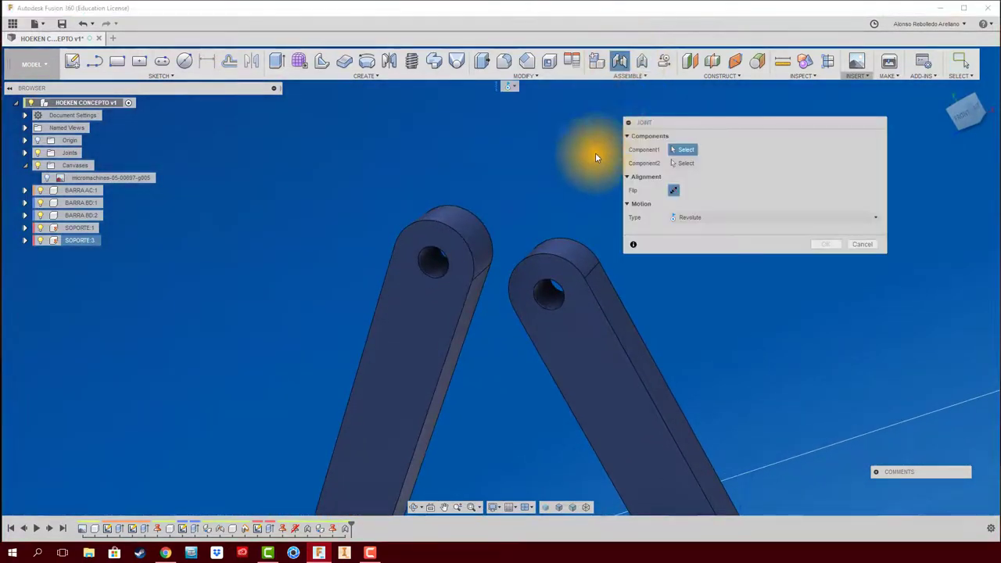
click(555, 308)
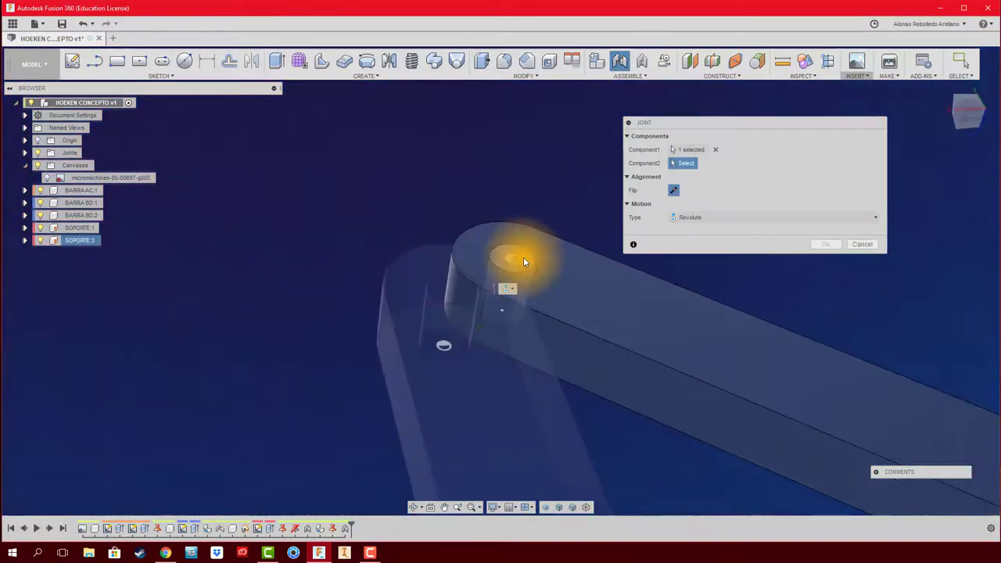
click(523, 258)
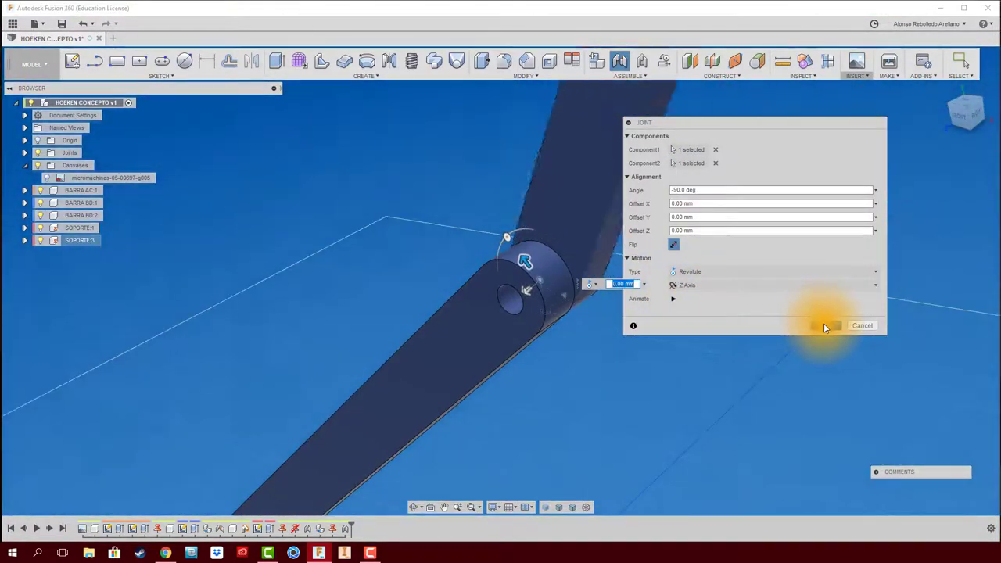
click(823, 323)
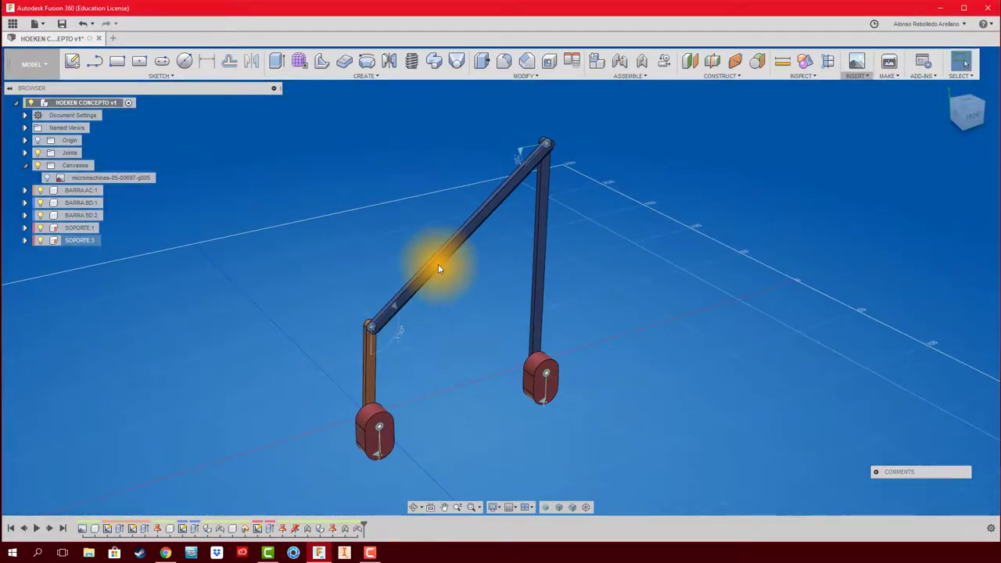
- Swing the upper bar about its pivots and compare the motion with the Chrome reference diagram
drag(438, 268, 347, 346)
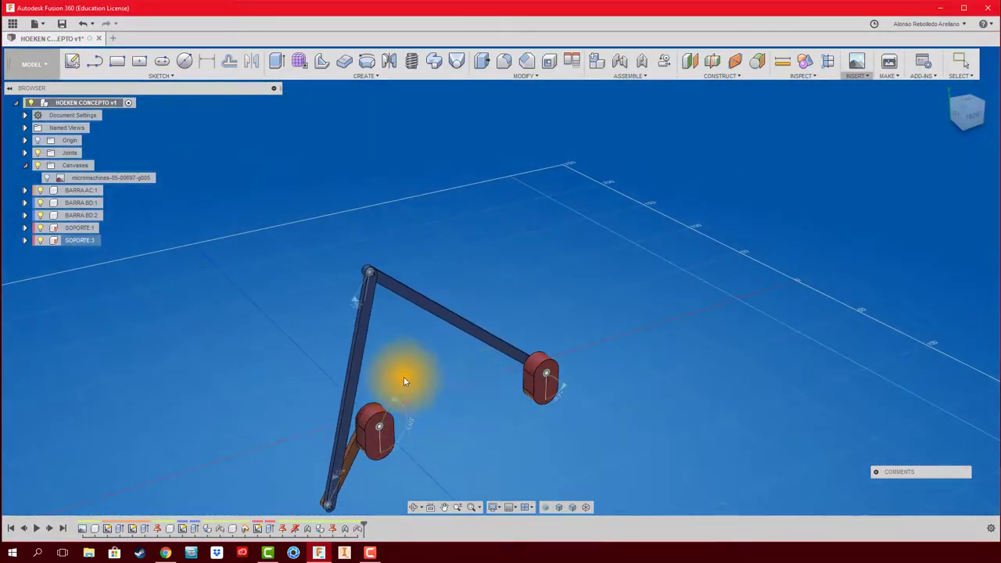
drag(404, 381, 536, 274)
mouse_move(665, 362)
mouse_down()
mouse_move(594, 381)
mouse_move(605, 361)
mouse_move(576, 368)
mouse_move(556, 329)
mouse_move(529, 195)
mouse_move(599, 141)
mouse_move(599, 197)
mouse_move(546, 227)
mouse_up()
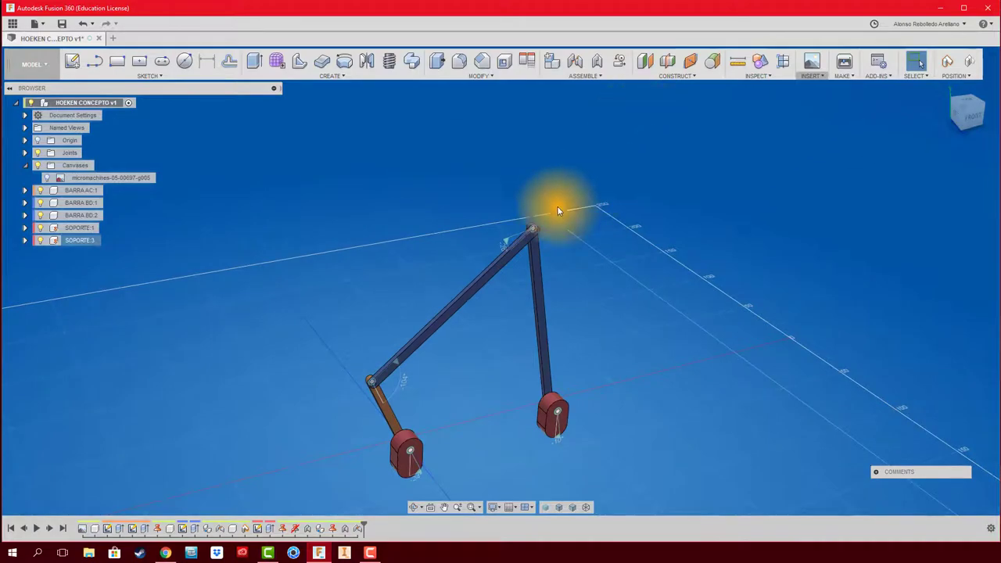
click(156, 555)
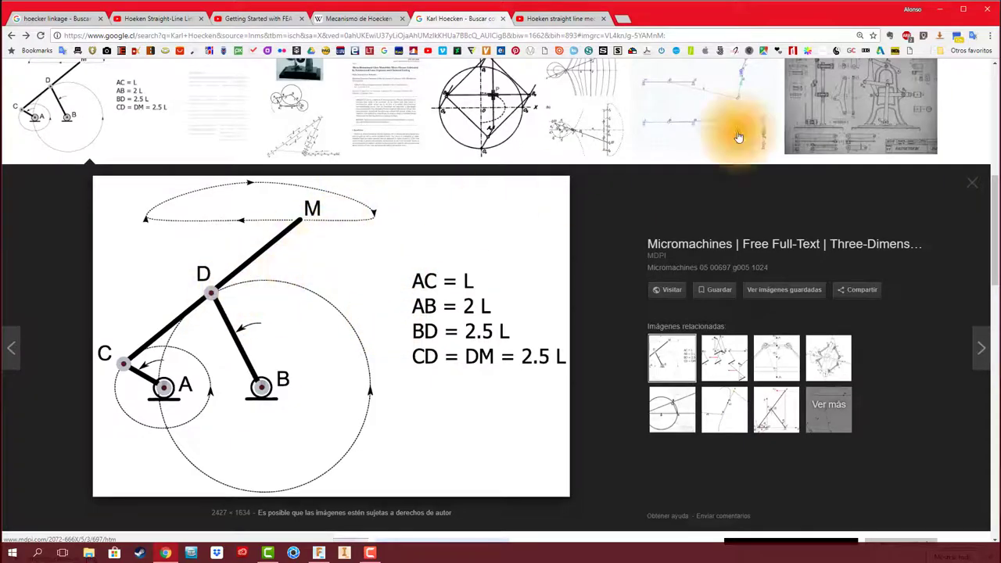
click(941, 8)
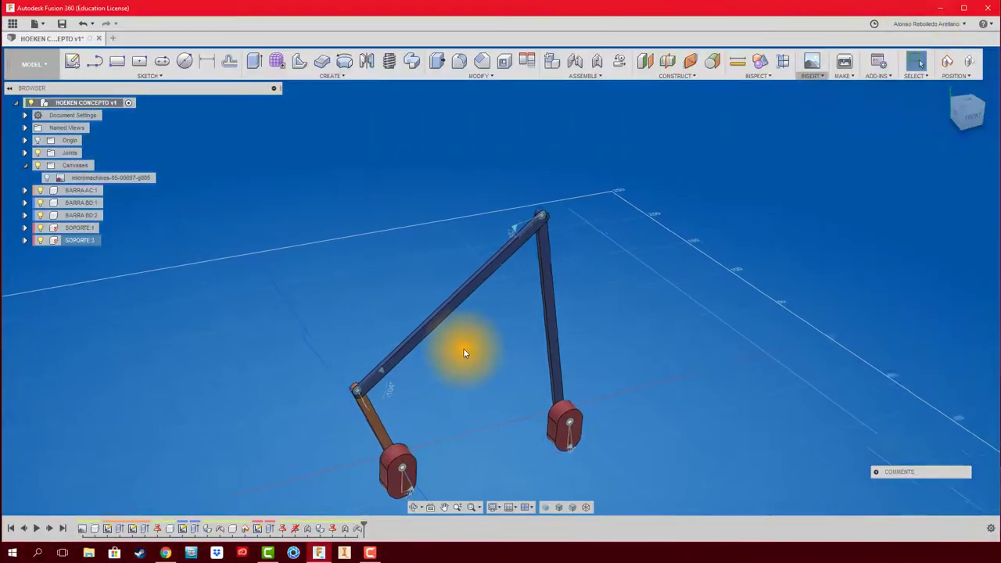
- Paste a copy of BARRA BD:2 and move it -132.962 mm along its axis past the top joint
click(94, 215)
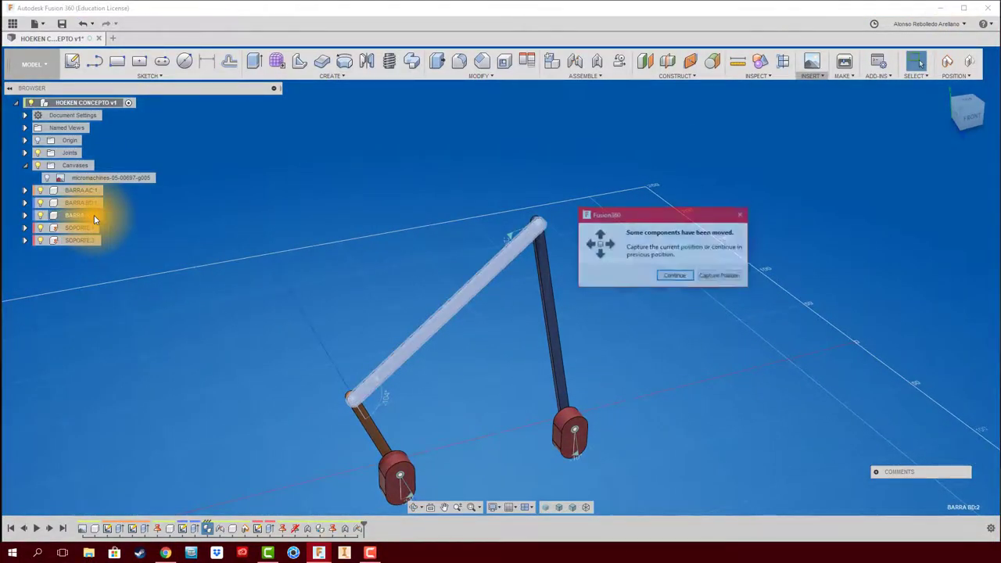
click(716, 277)
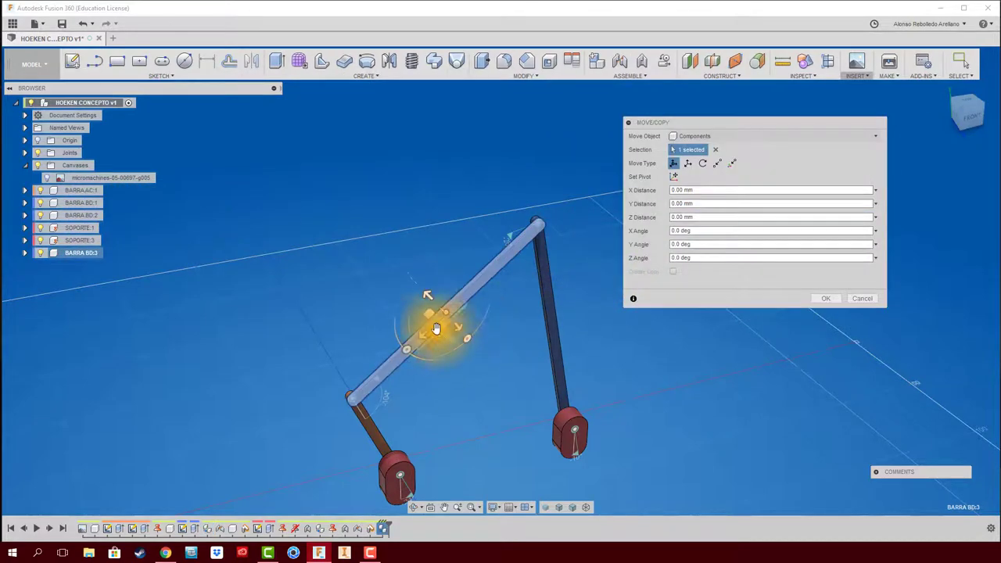
drag(423, 336, 654, 180)
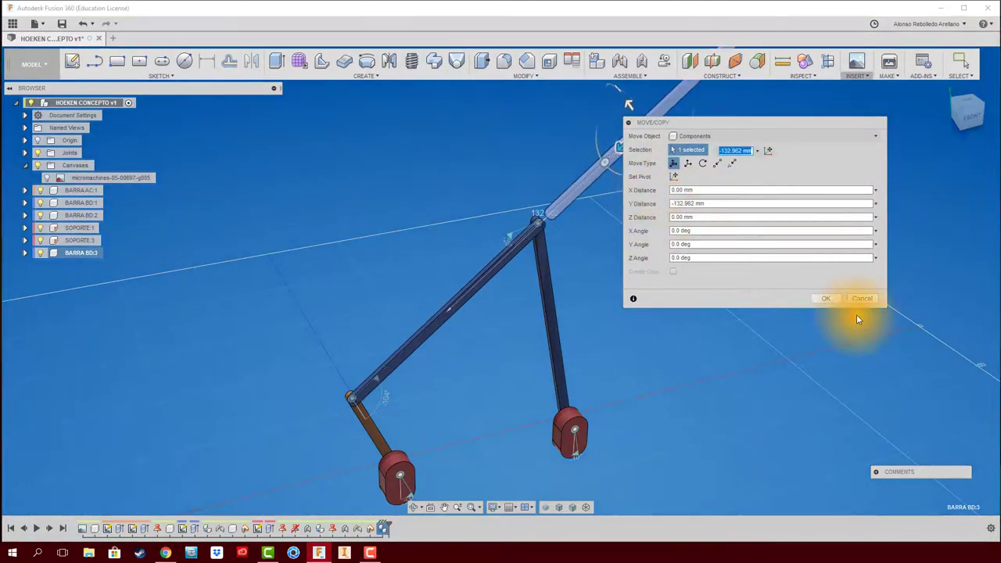
click(825, 298)
scroll(661, 245, up, 3)
scroll(643, 253, up, 3)
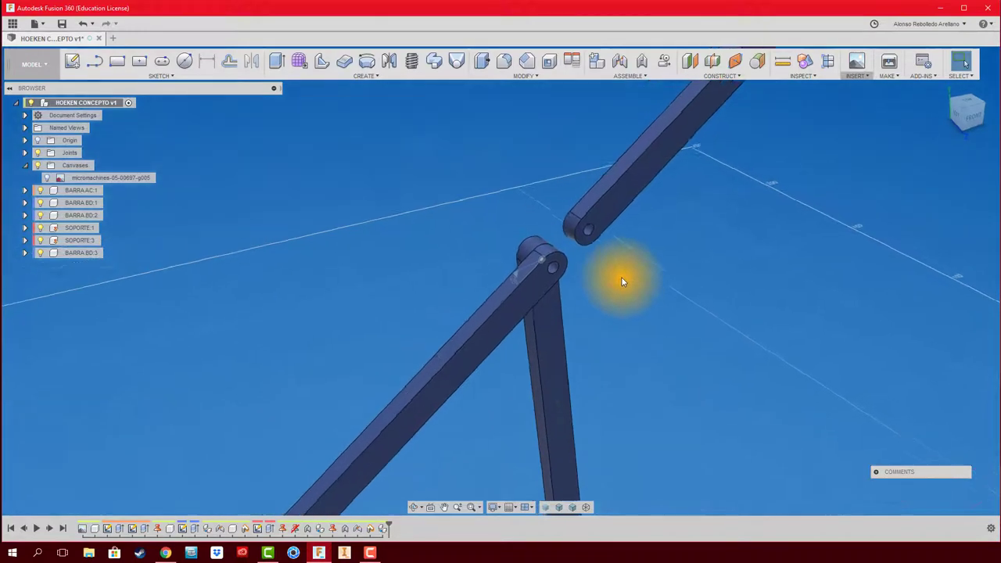
shift+middle_drag(623, 281, 578, 336)
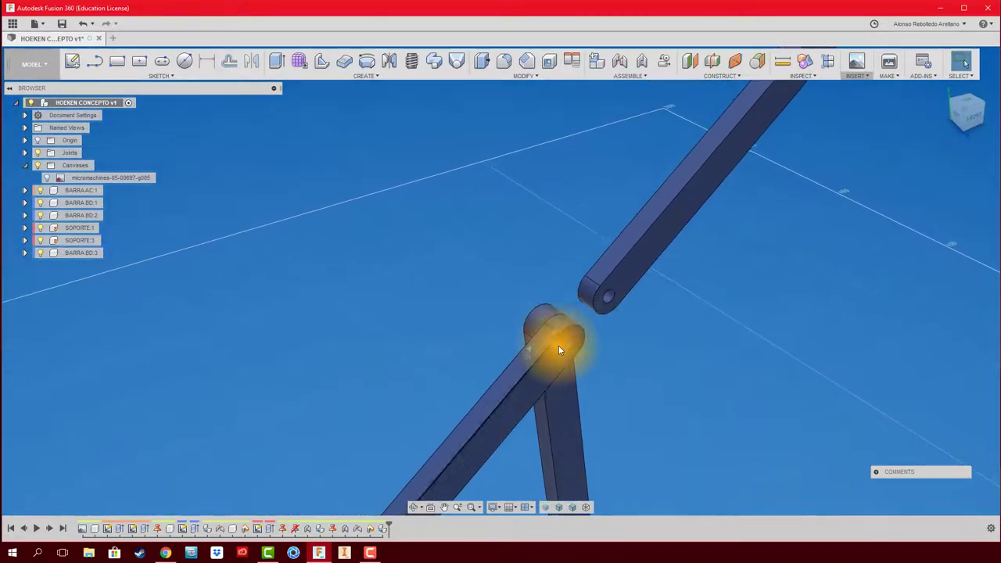
mouse_move(643, 332)
shift+middle_down()
mouse_move(641, 286)
mouse_move(592, 194)
shift+middle_up()
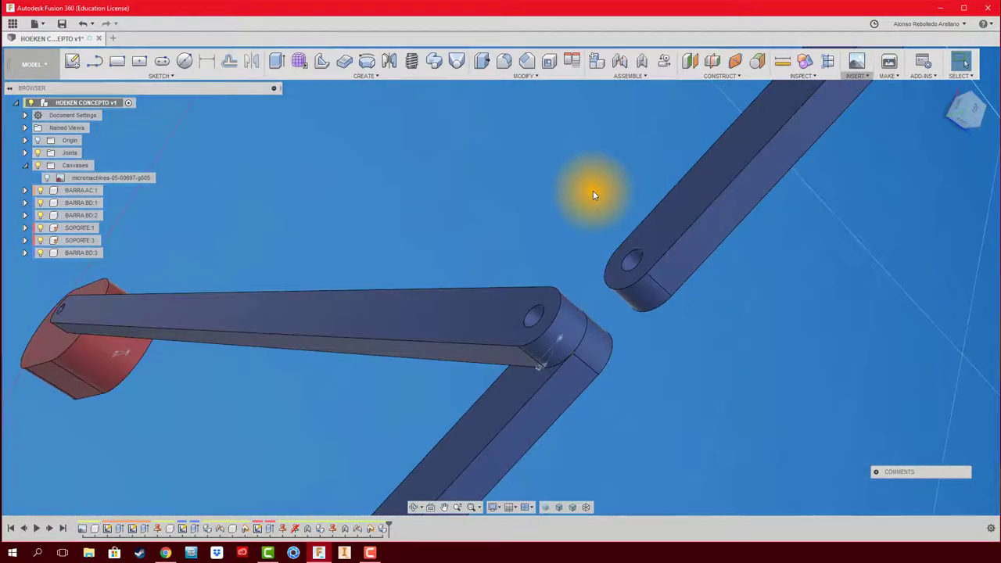
- Fix BARRA BD:3's end to the long bar's top end with a Rigid joint
key(j)
click(632, 262)
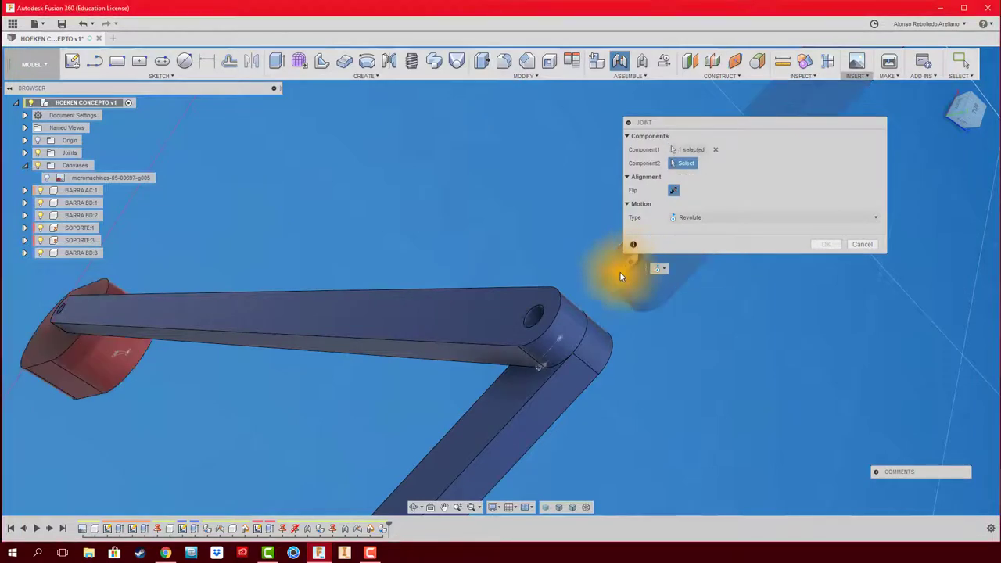
mouse_move(620, 275)
shift+middle_down()
mouse_move(583, 321)
mouse_move(536, 341)
shift+middle_up()
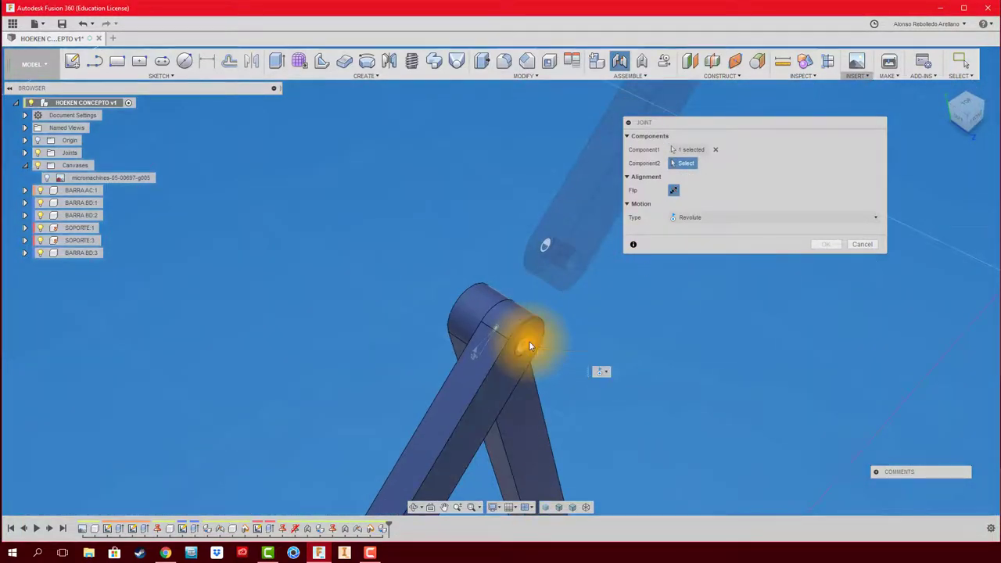
click(530, 346)
click(768, 271)
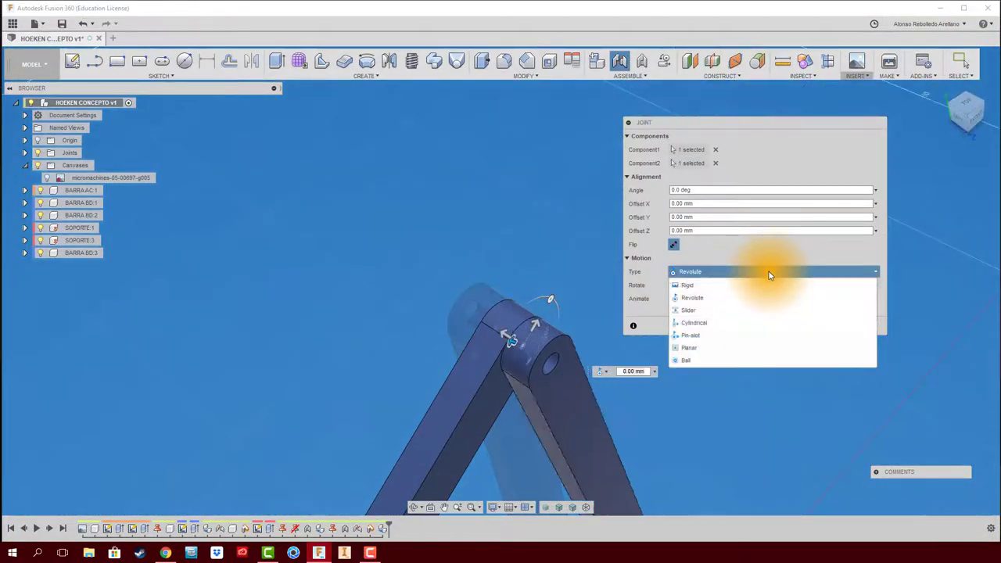
click(756, 285)
click(830, 311)
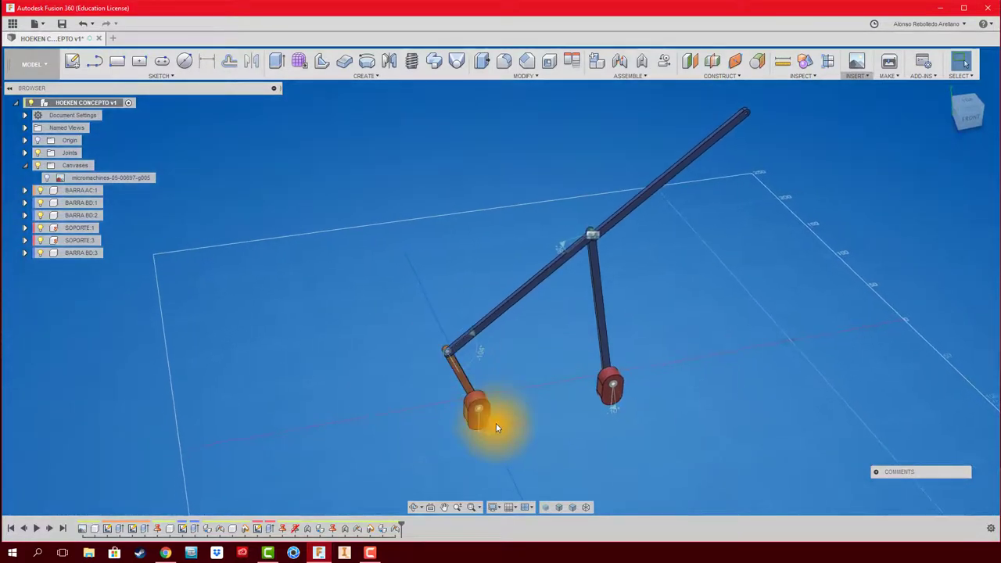
- Animate the model from the left support's pivot joint and view it from the Front
click(488, 427)
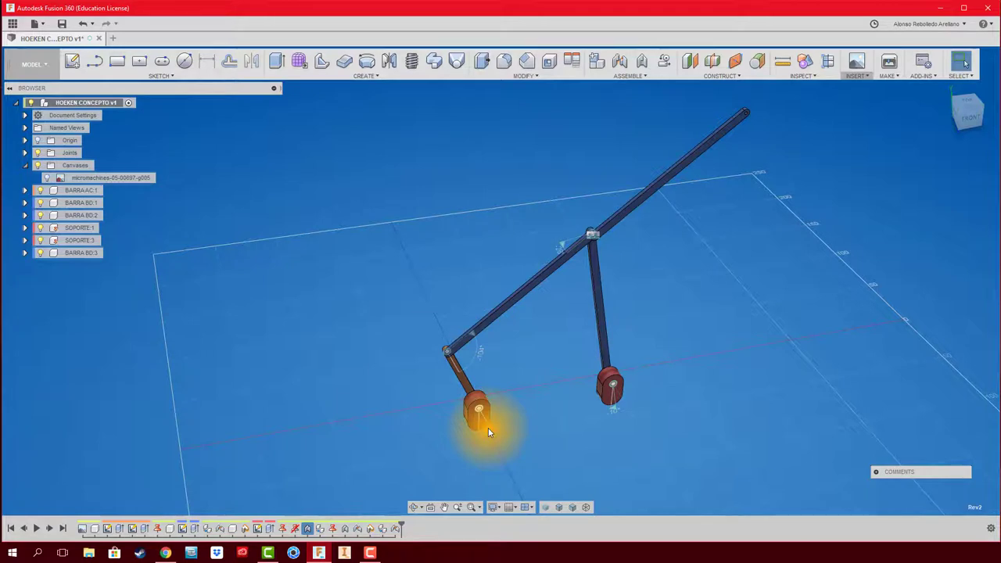
right_click(488, 428)
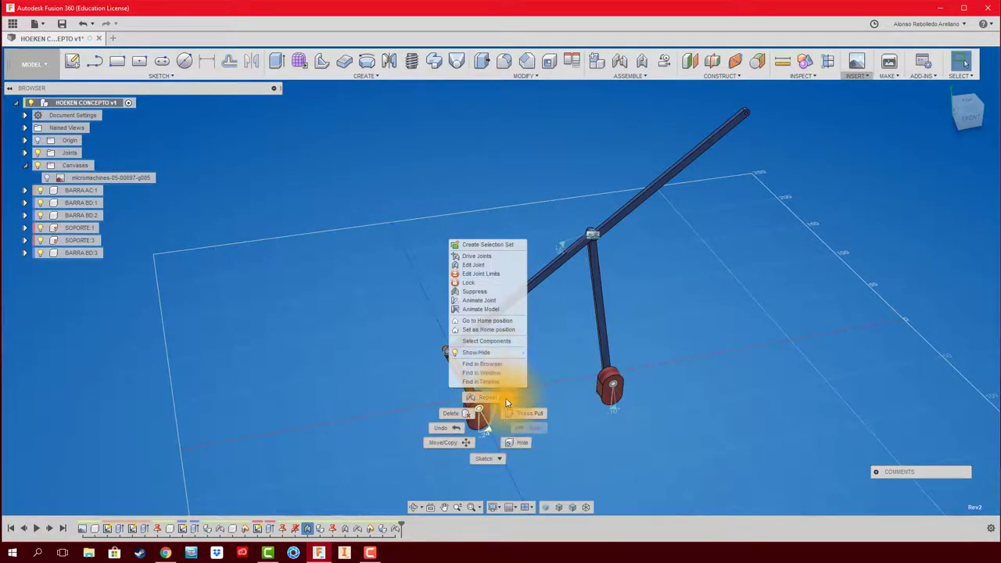
click(486, 302)
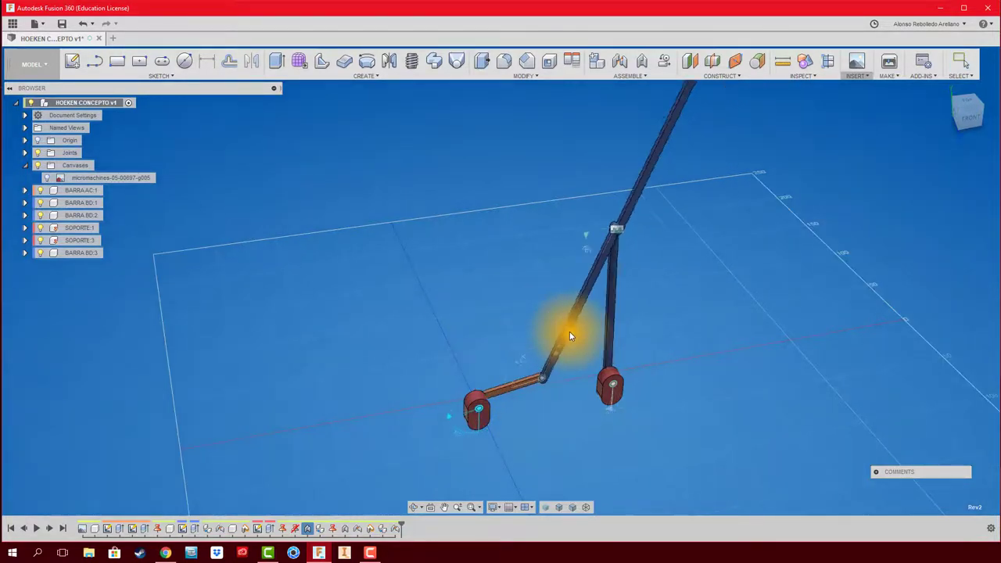
click(969, 121)
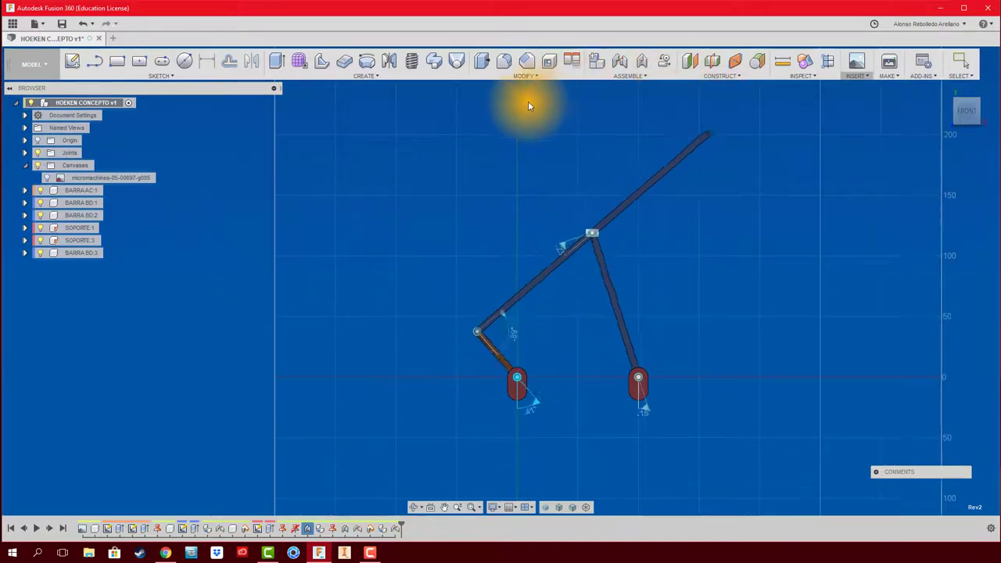
- Return to the home view and swing the crank arm around to point right
middle_drag(710, 127, 724, 157)
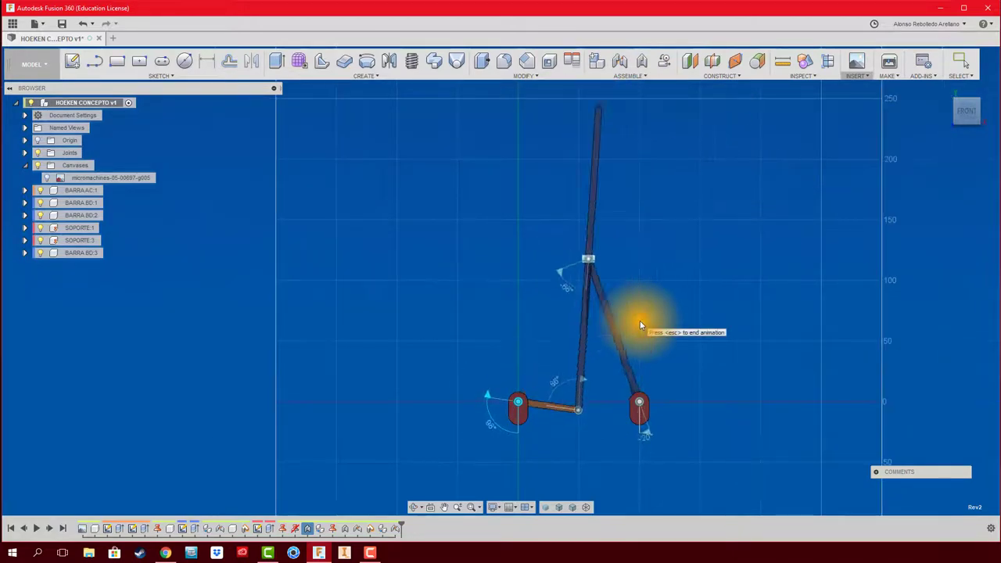
key(F6)
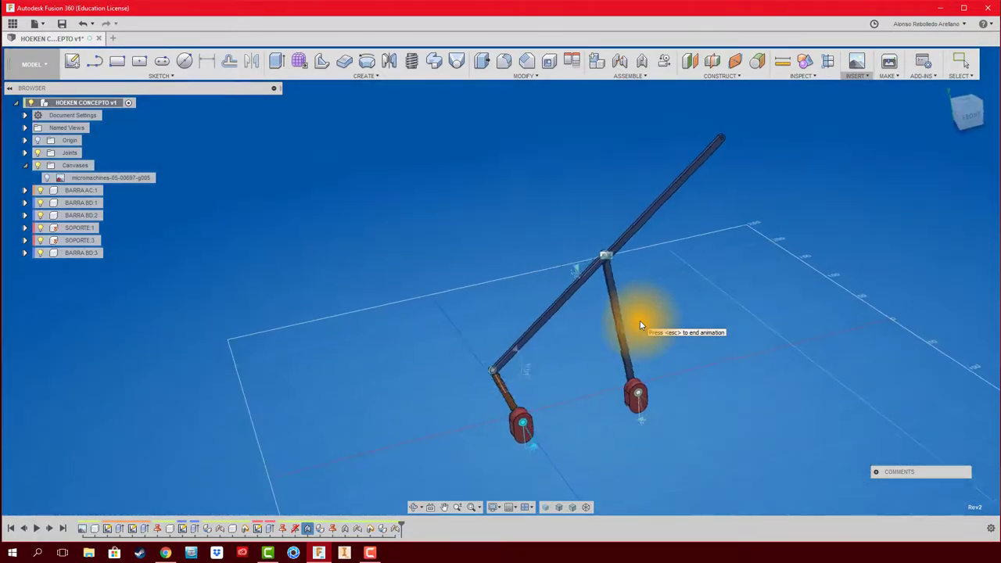
drag(557, 354, 574, 405)
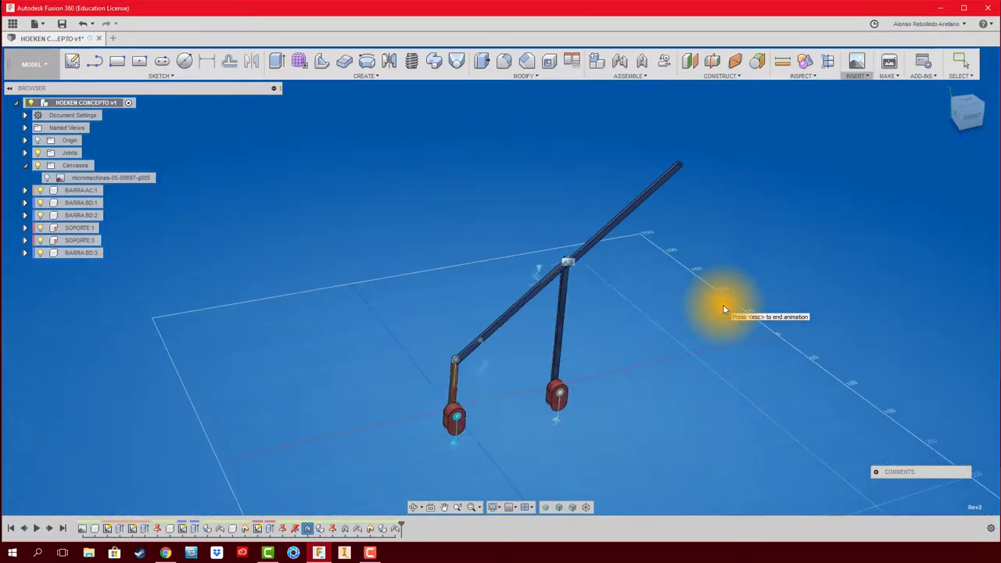
scroll(439, 438, up, 3)
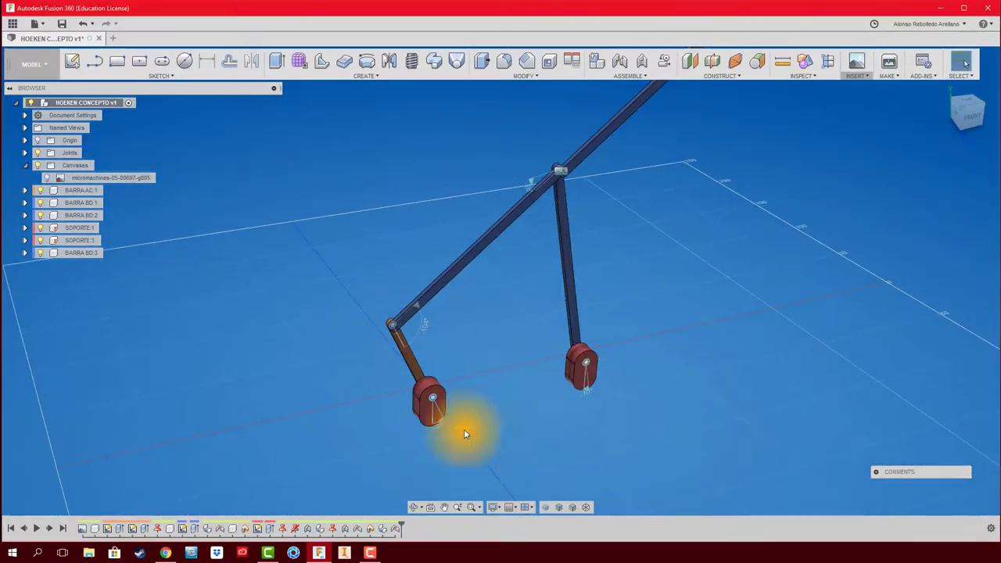
mouse_move(446, 321)
shift+middle_down()
mouse_move(499, 369)
mouse_move(484, 373)
shift+middle_up()
scroll(418, 259, up, 5)
scroll(460, 270, up, 3)
- Measure the bar's end faces at the lower pivot: 676.812 mm² area, 279.182 mm loop
key(i)
click(527, 361)
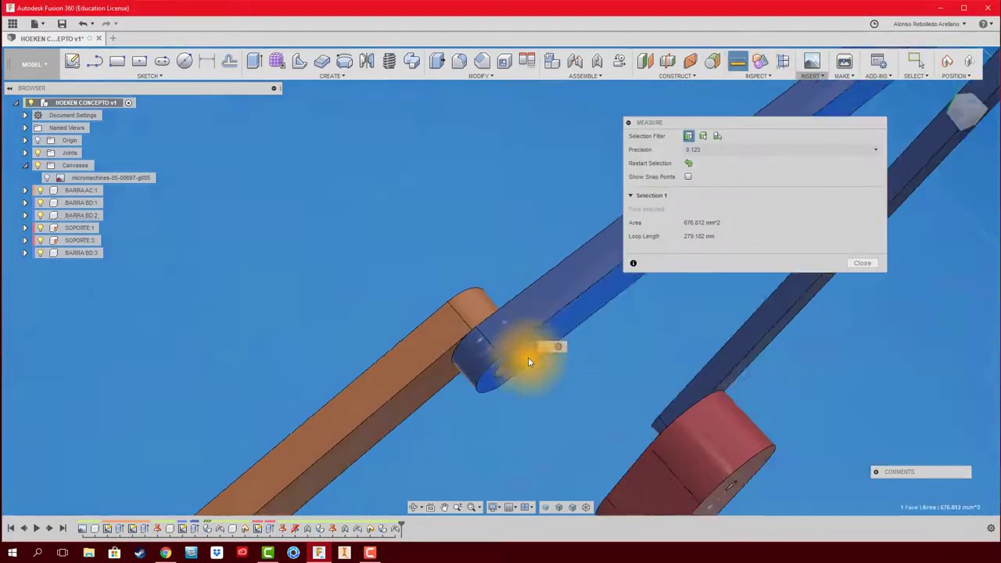
click(547, 361)
click(866, 368)
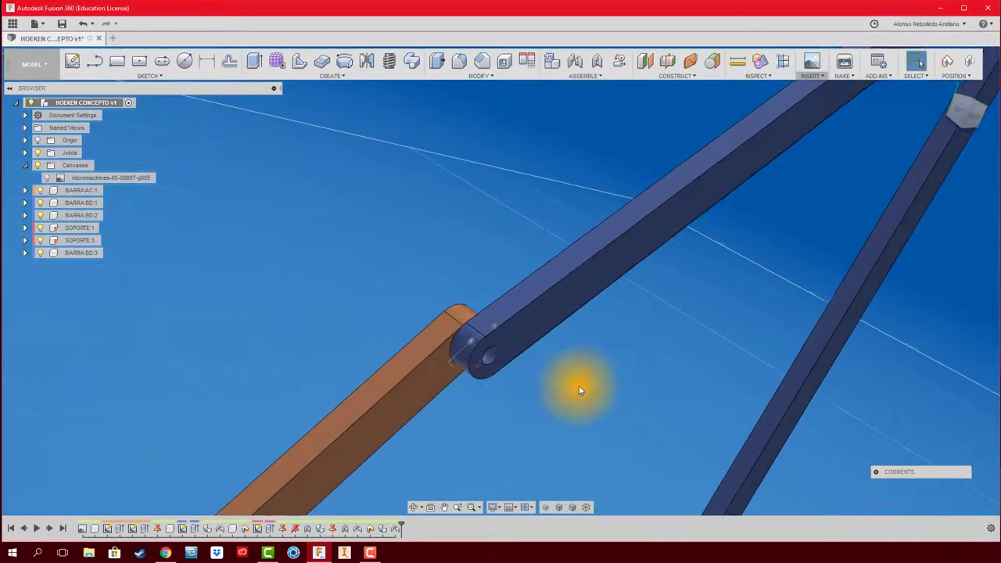
- Find the metric M2 × 12 mm pan head Phillips screw 92005A035 in the McMaster-Carr catalog
click(811, 76)
click(800, 132)
click(424, 264)
click(585, 242)
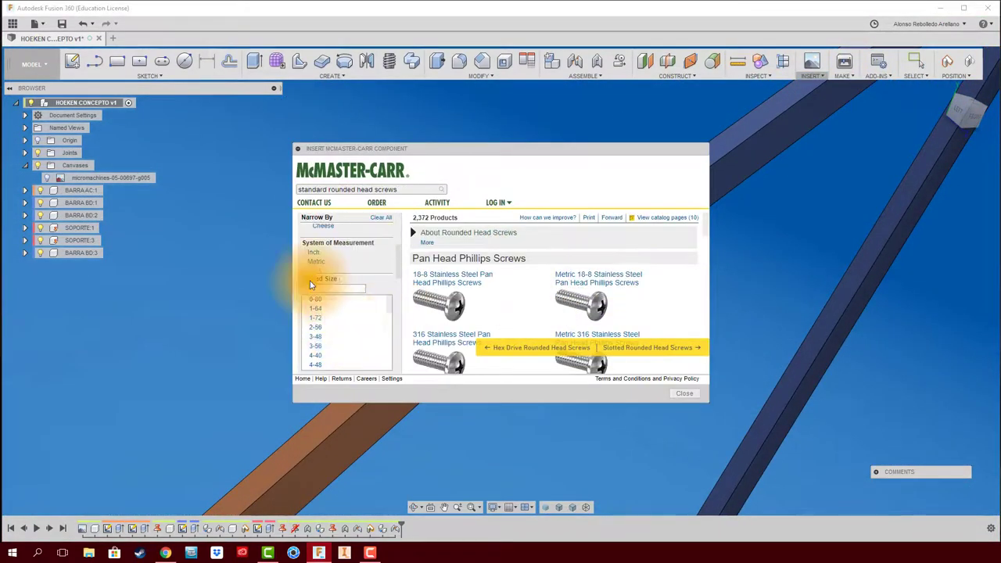
click(313, 311)
click(349, 292)
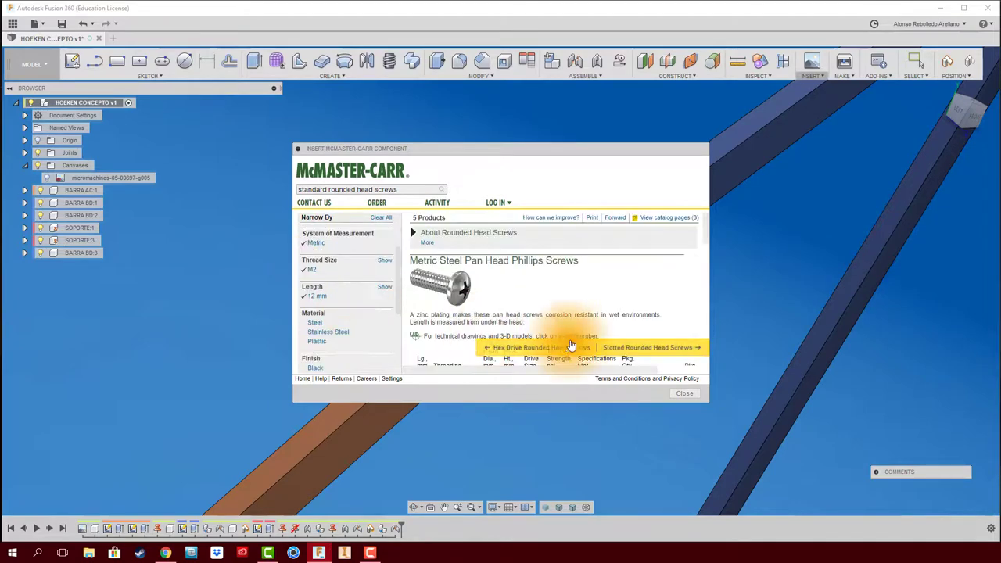
drag(708, 401, 849, 451)
click(648, 273)
scroll(551, 324, down, 5)
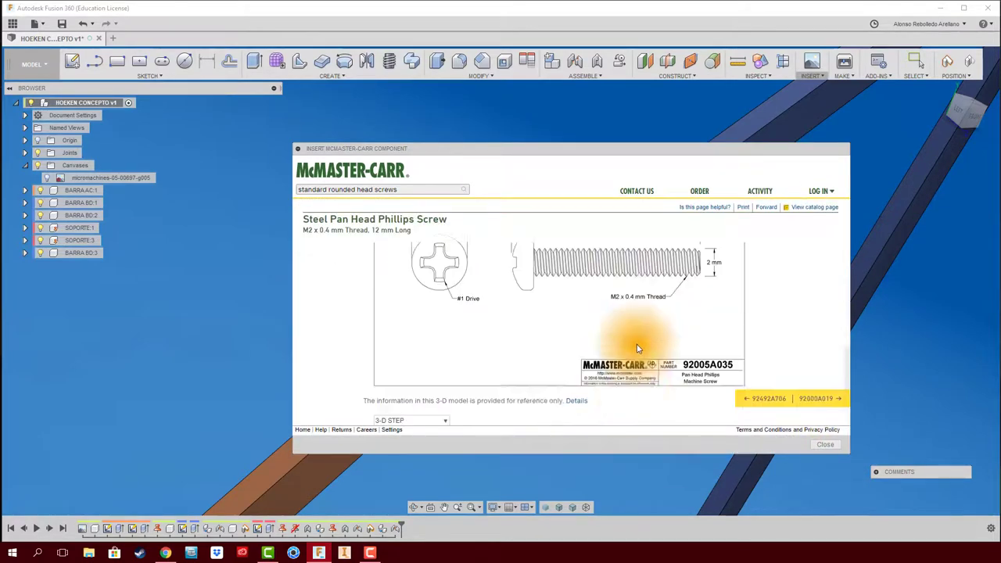
scroll(803, 383, up, 2)
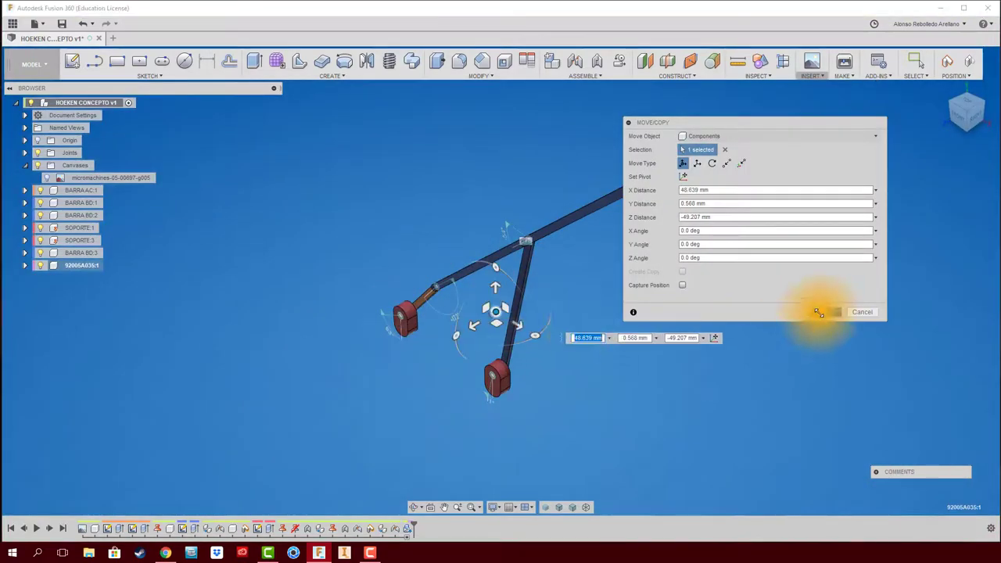
- Insert the M2 screw's 3D model and joint it into the first pivot hole
click(822, 308)
shift+middle_drag(584, 332, 656, 483)
key(j)
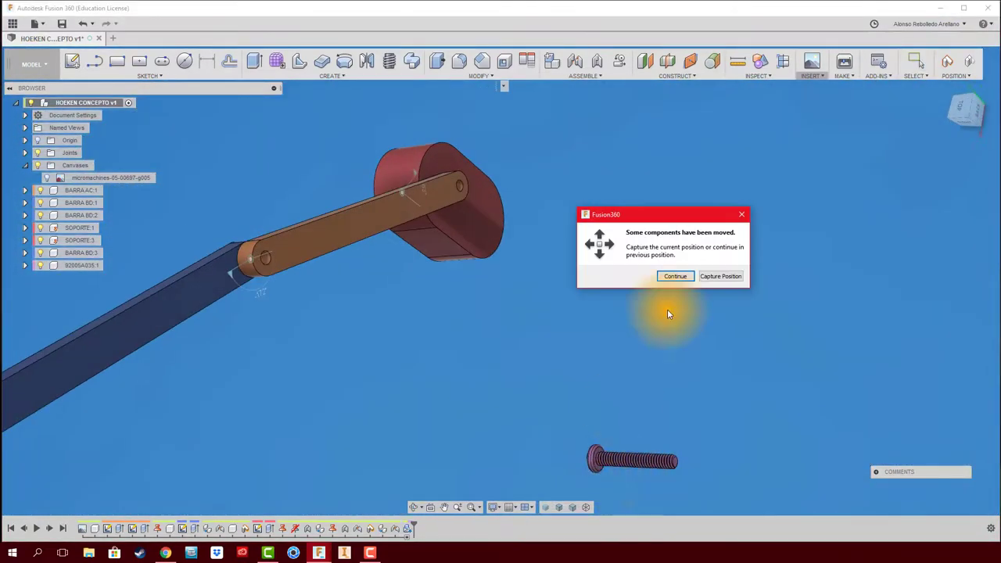
click(692, 276)
click(566, 297)
click(542, 349)
key(Return)
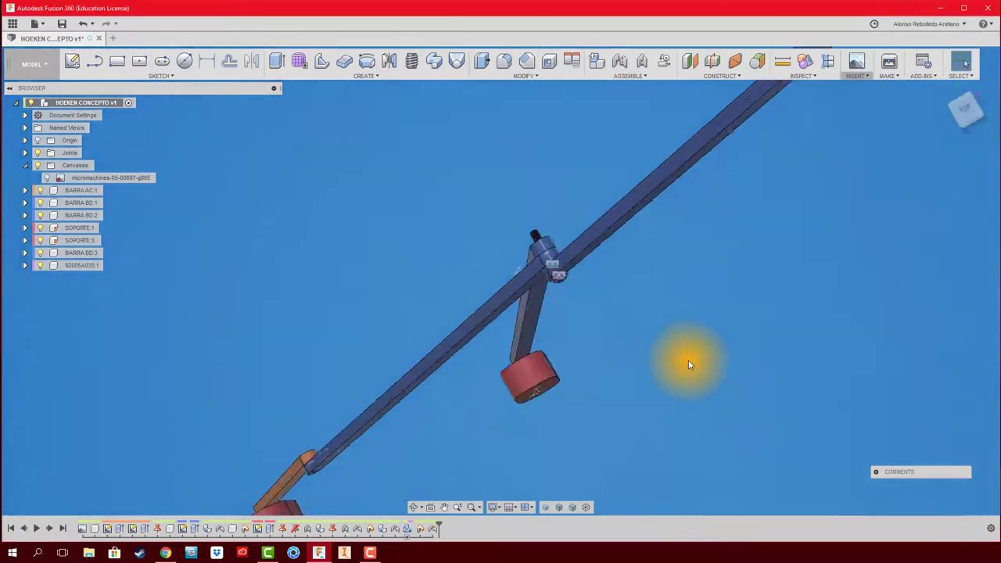
- Paste a second screw and joint it into a support block hole
shift+middle_drag(688, 359, 569, 389)
key(ctrl+v)
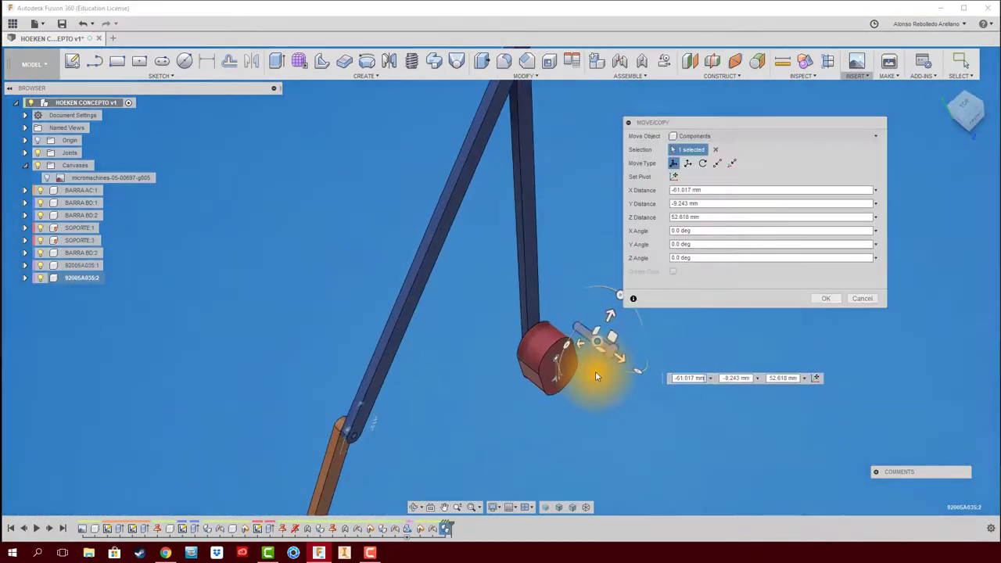
key(Return)
key(j)
click(607, 286)
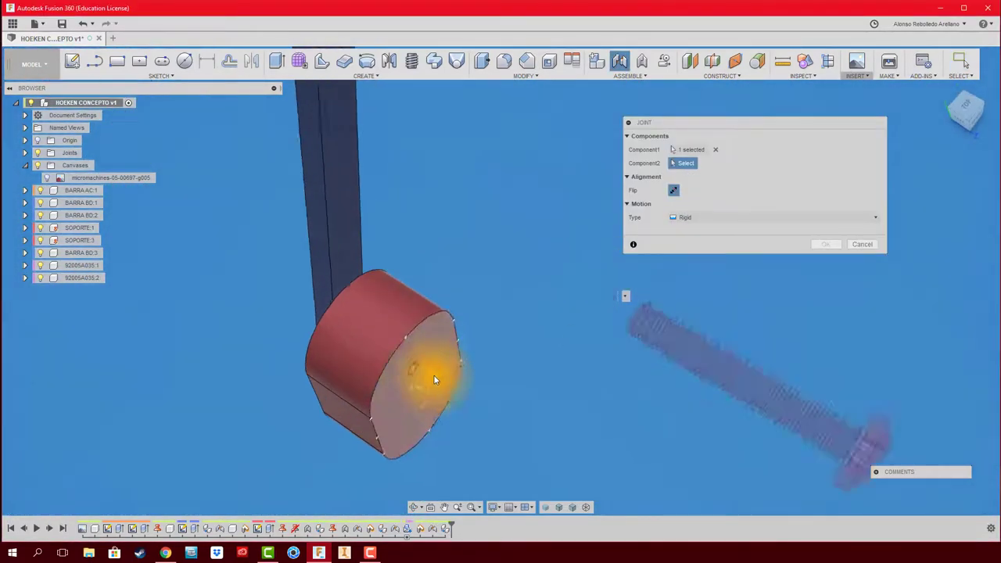
click(433, 375)
click(825, 312)
scroll(826, 312, down, 5)
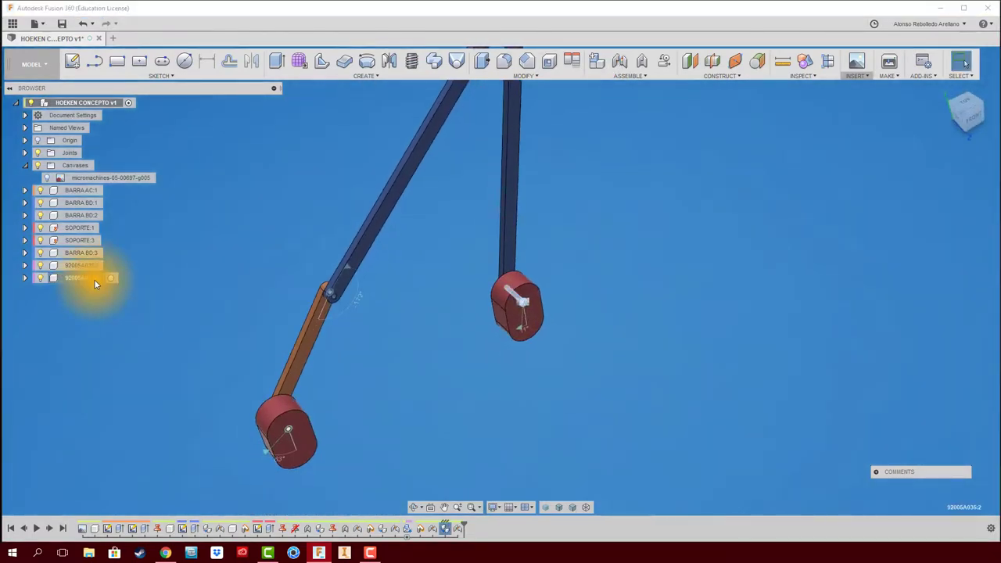
- Paste a third screw and fix it into the other support block hole
key(ctrl+v)
key(Return)
scroll(335, 445, up, 5)
key(j)
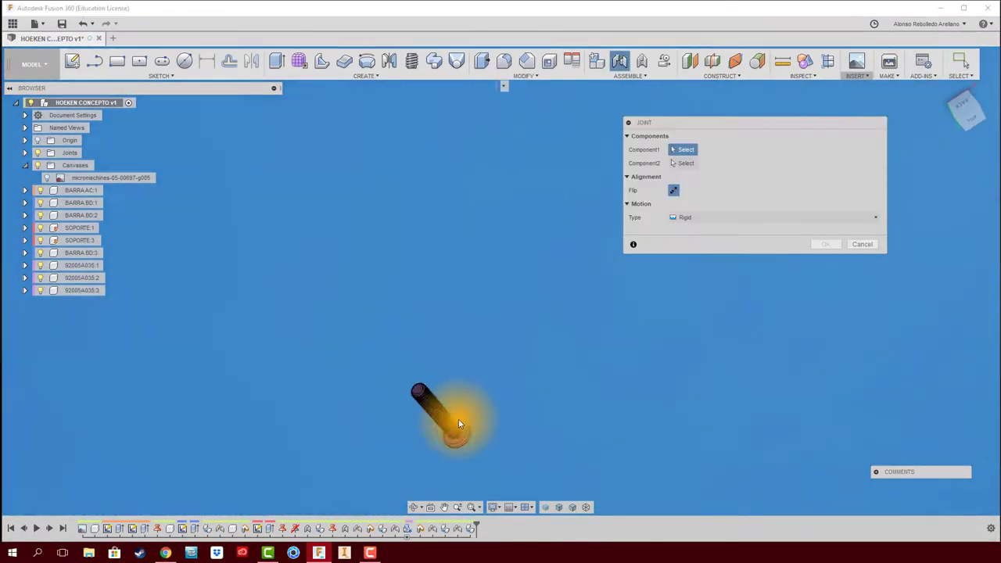
click(458, 418)
click(443, 365)
key(Return)
scroll(563, 320, down, 5)
scroll(581, 322, up, 3)
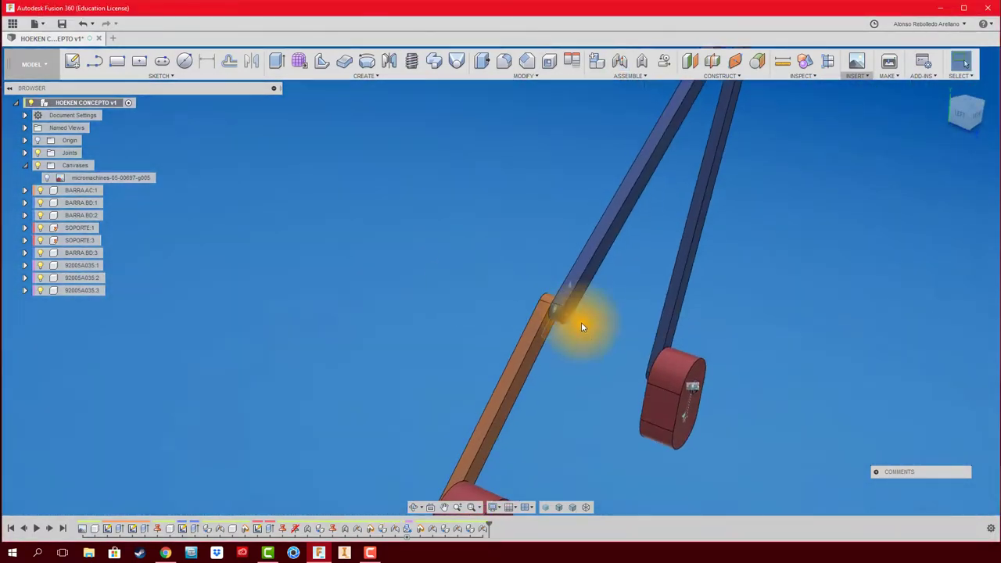
- Copy a fourth screw and joint it into the bar pivot hole, completing 92005A035:1–:4
click(78, 290)
key(ctrl+c)
key(ctrl+v)
key(Return)
scroll(608, 310, up, 3)
key(j)
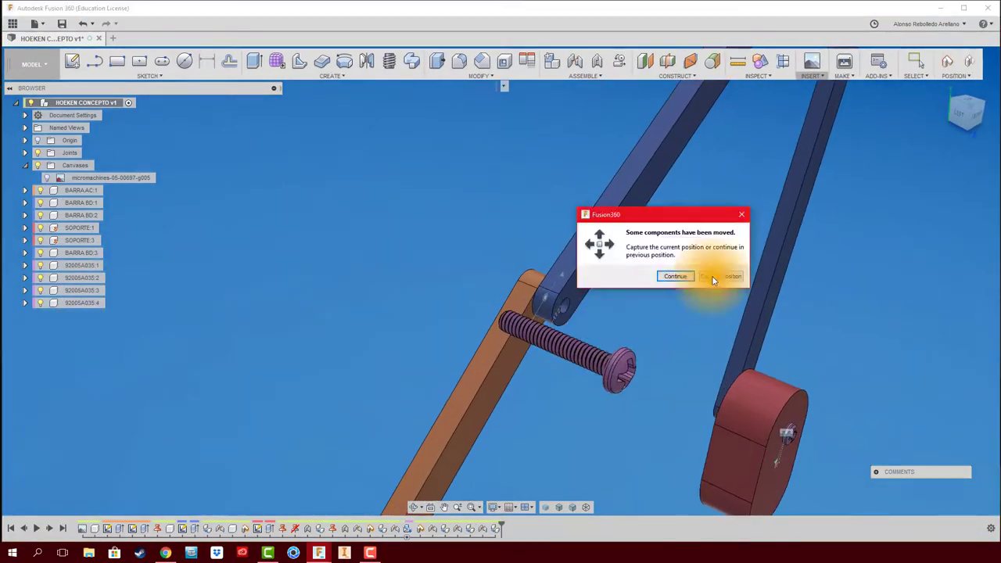
click(711, 277)
click(542, 353)
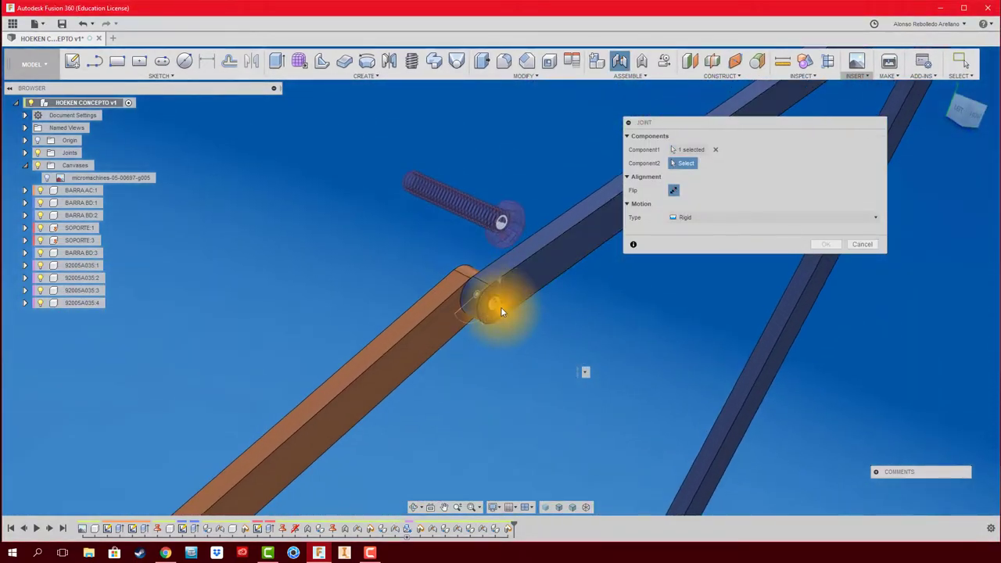
click(500, 303)
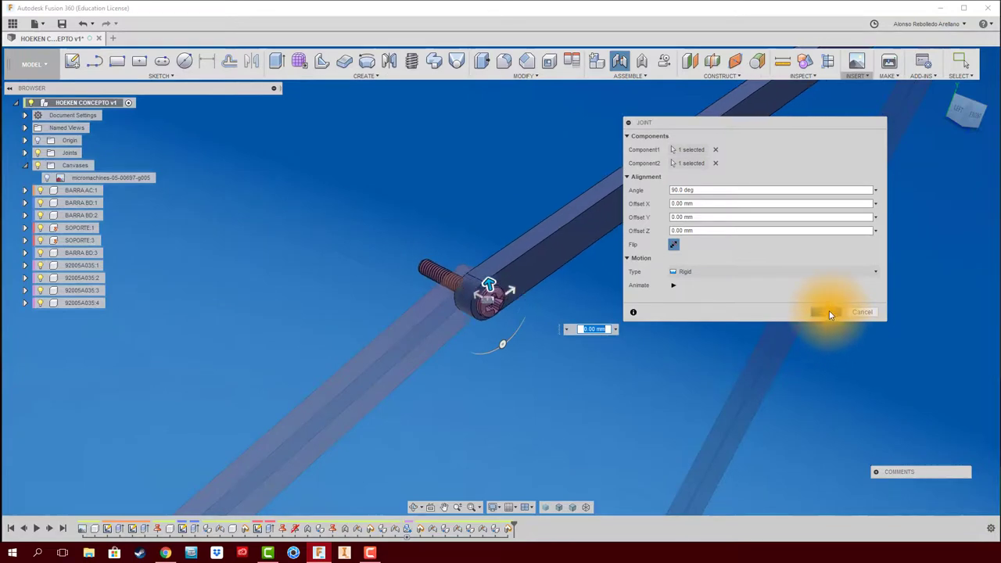
click(829, 313)
scroll(630, 342, down, 5)
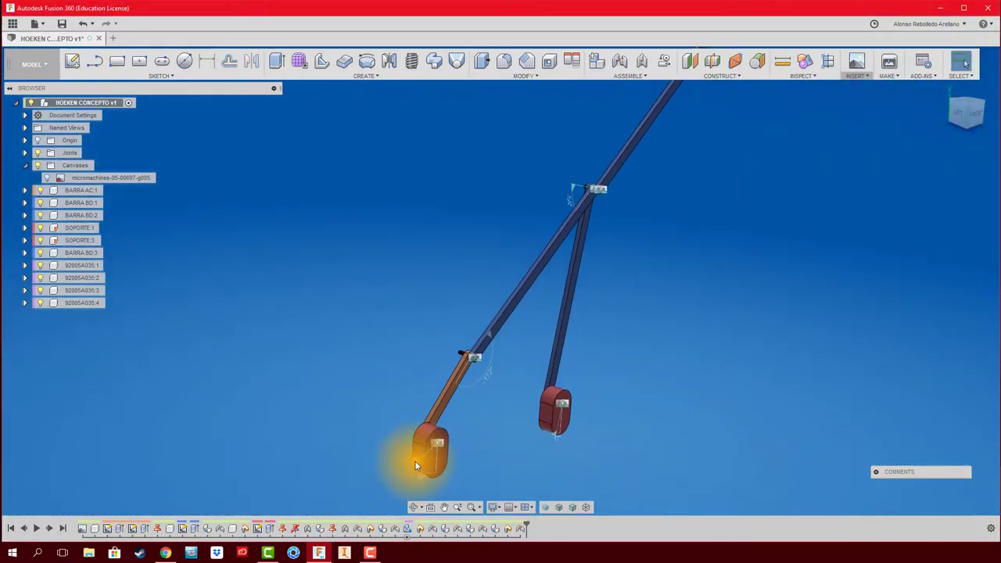
- Animate the screwed linkage from the orange crank and watch it from the Front view
right_click(414, 461)
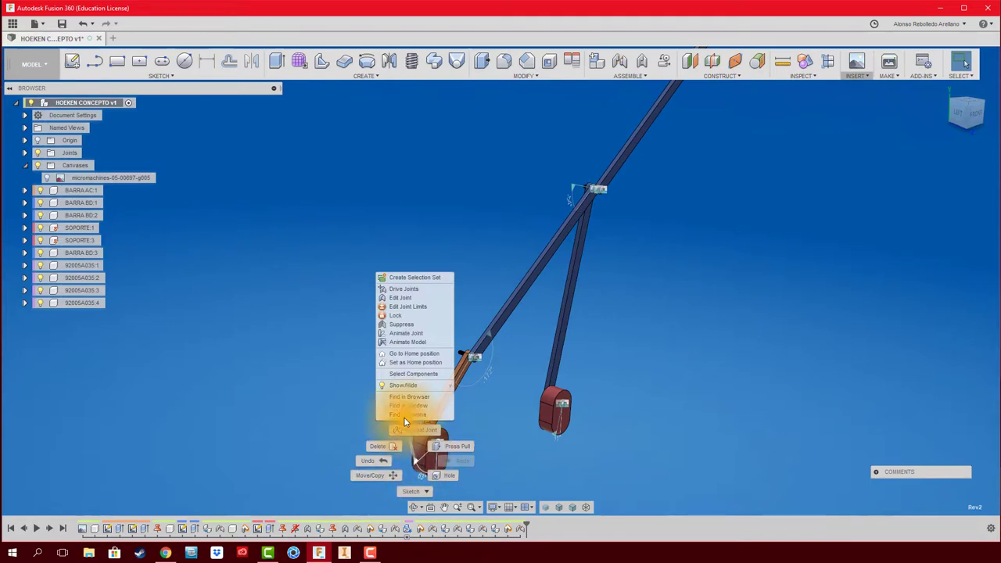
click(412, 343)
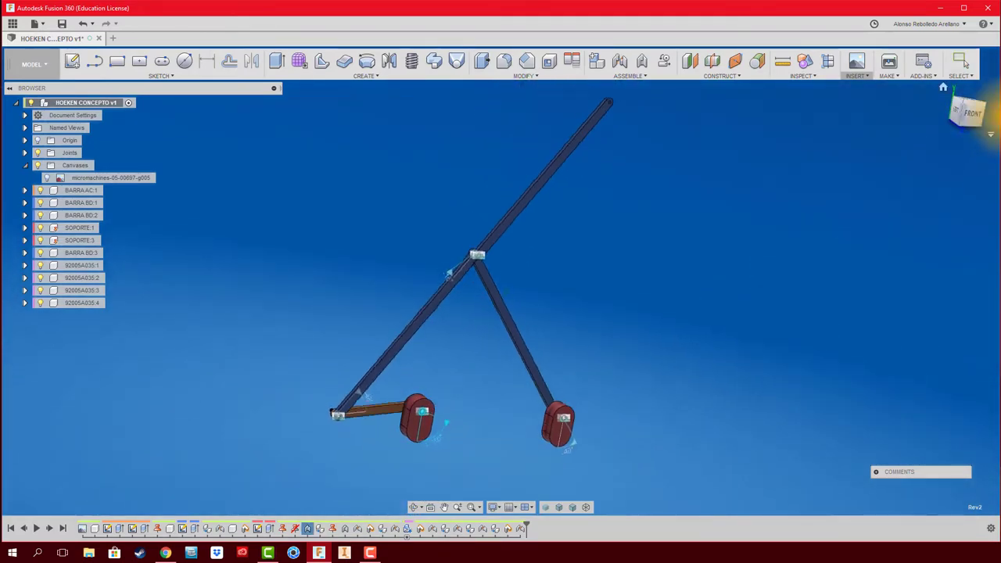
click(968, 113)
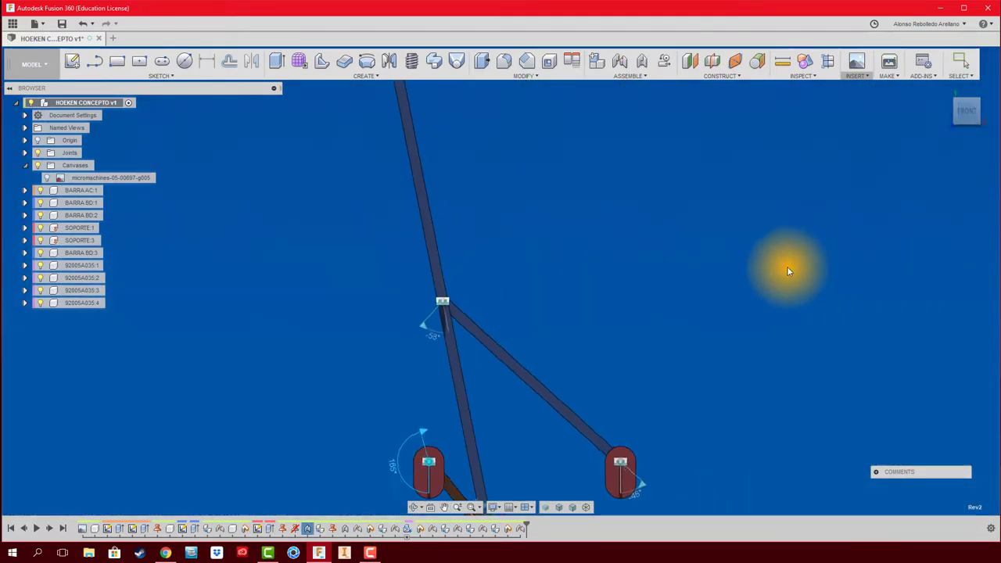